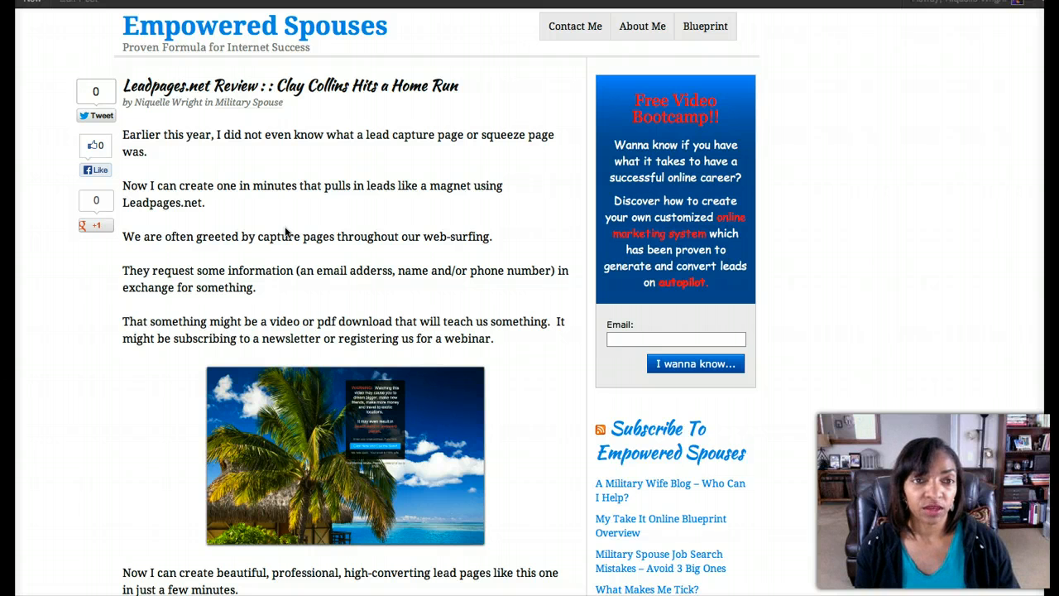
# Read the Leadpages.net review post, examining its introduction to capture pages, the palm-tree lead page example and the explanation of conversion
pyautogui.click(281, 236)
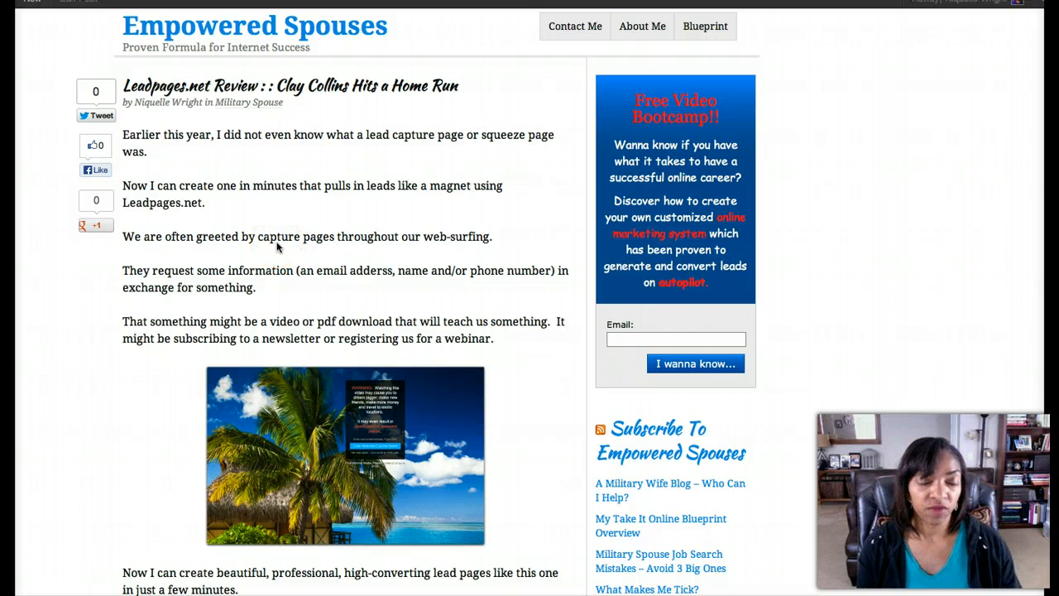
pyautogui.scroll(-1, 275, 250)
pyautogui.scroll(-3, 275, 249)
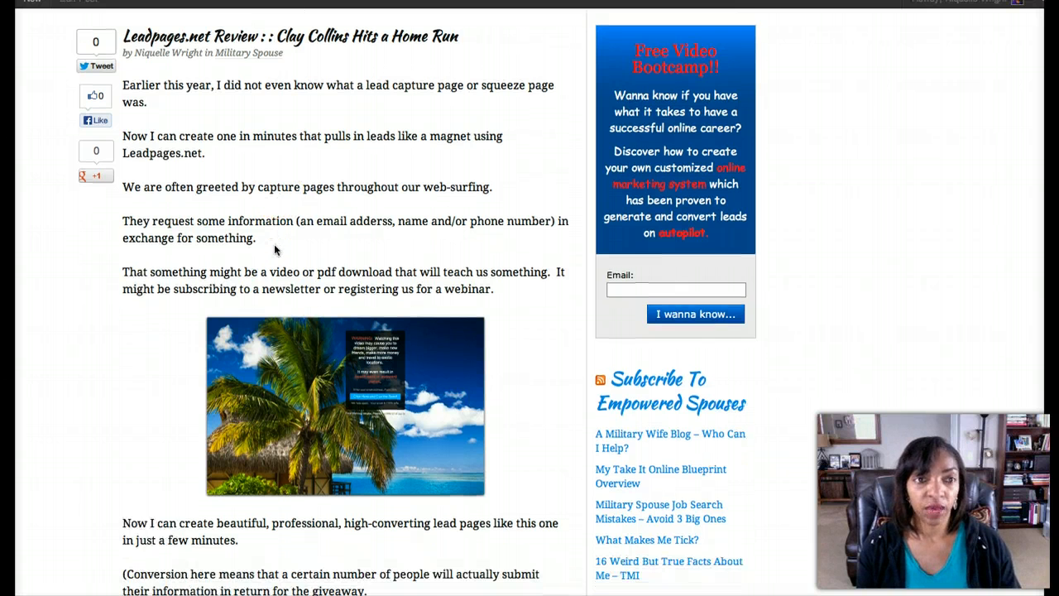
pyautogui.scroll(2, 276, 249)
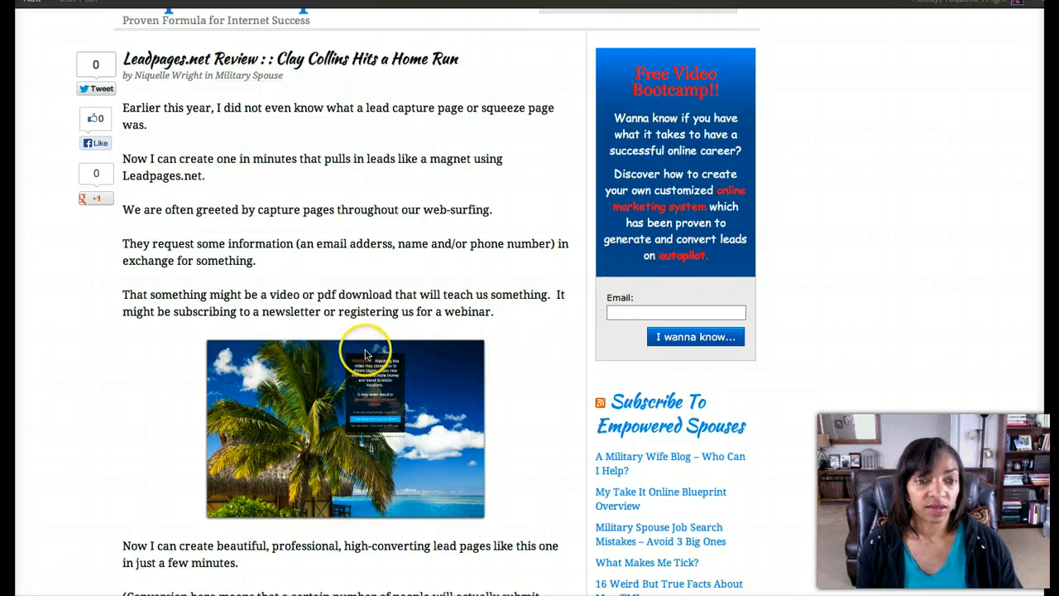
pyautogui.scroll(-1, 364, 354)
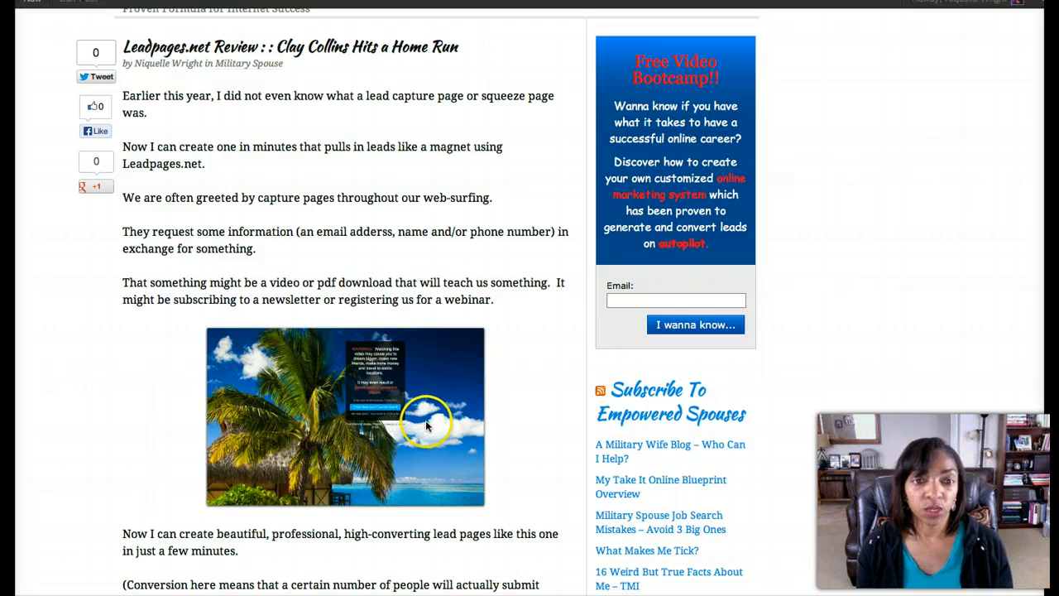
pyautogui.scroll(-3, 426, 424)
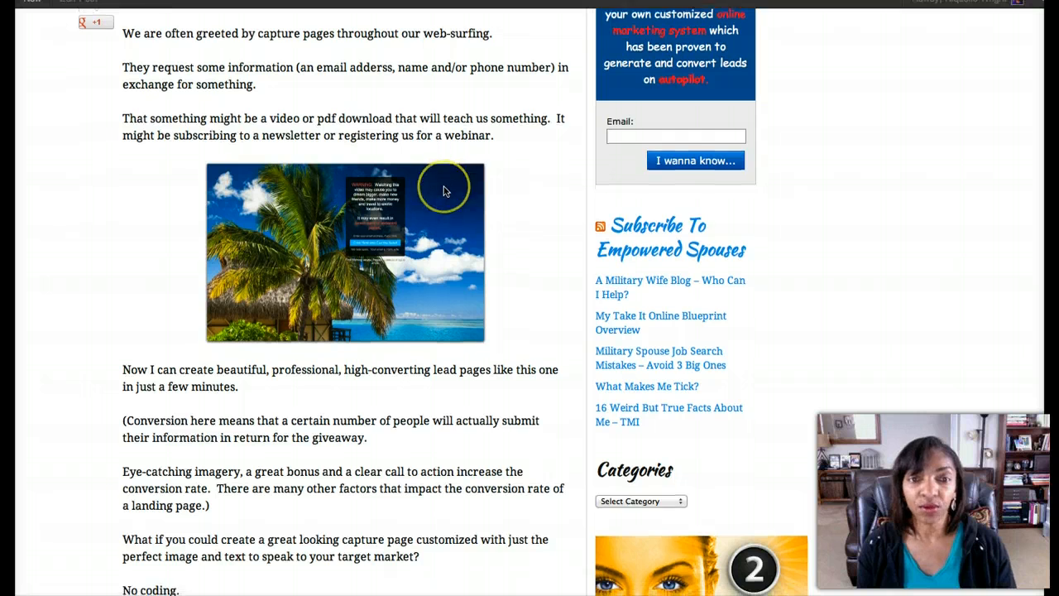
pyautogui.scroll(-1, 443, 186)
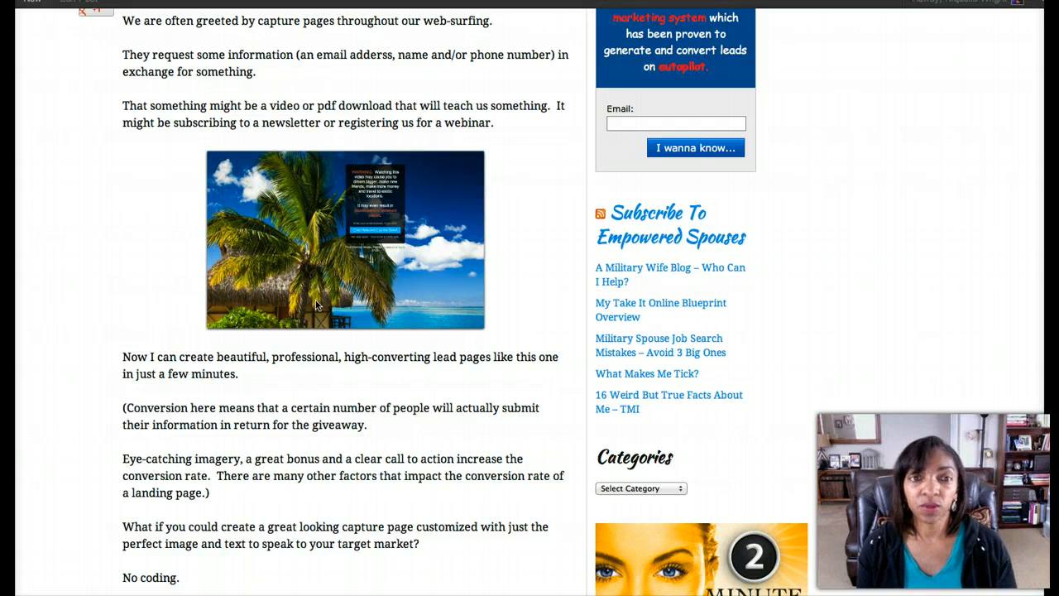
pyautogui.click(278, 353)
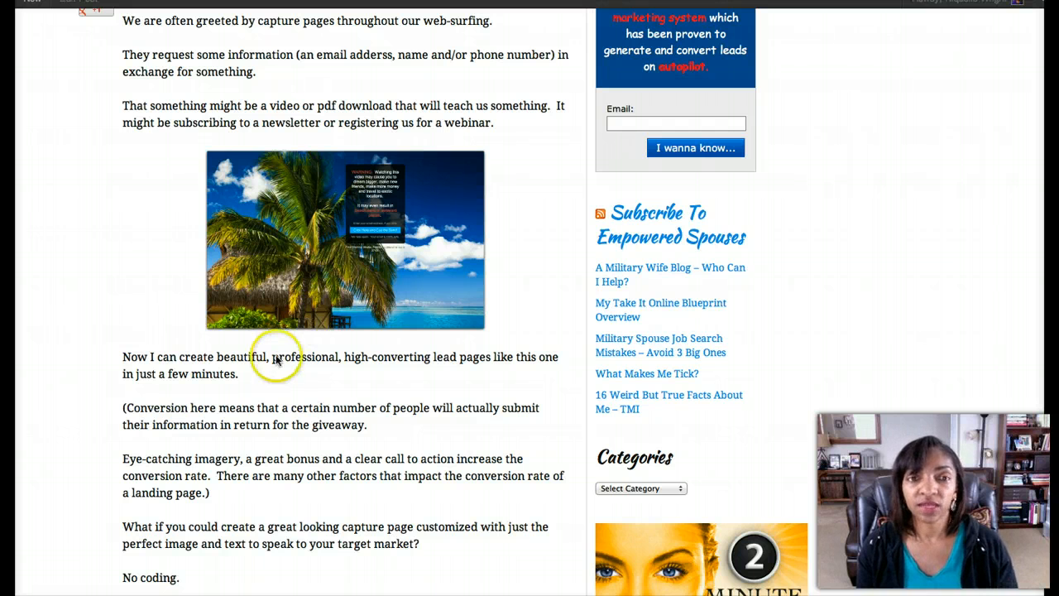
pyautogui.scroll(-3, 278, 343)
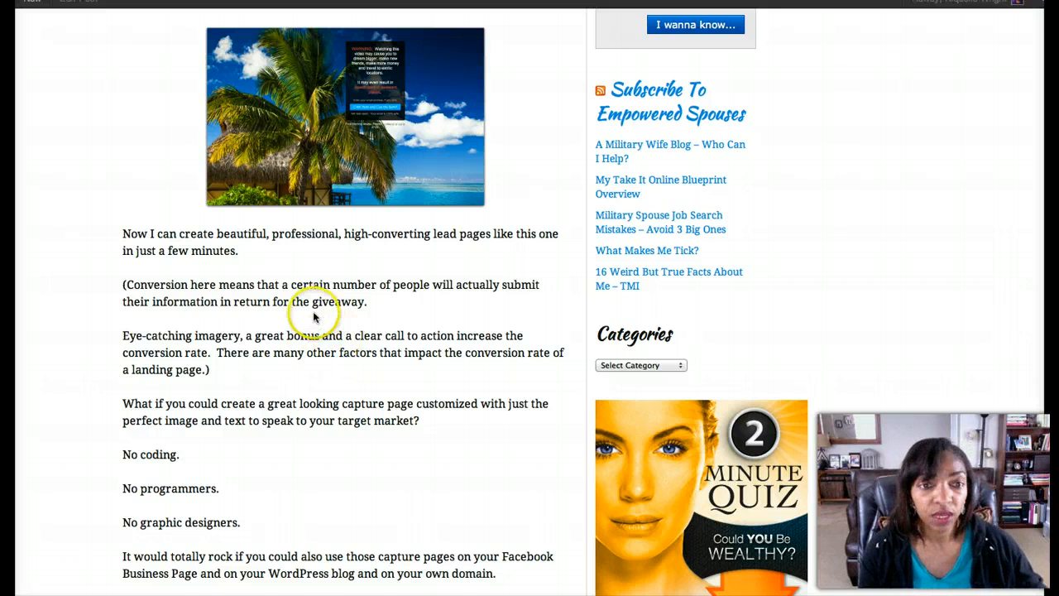
pyautogui.scroll(-1, 314, 314)
pyautogui.scroll(3, 389, 307)
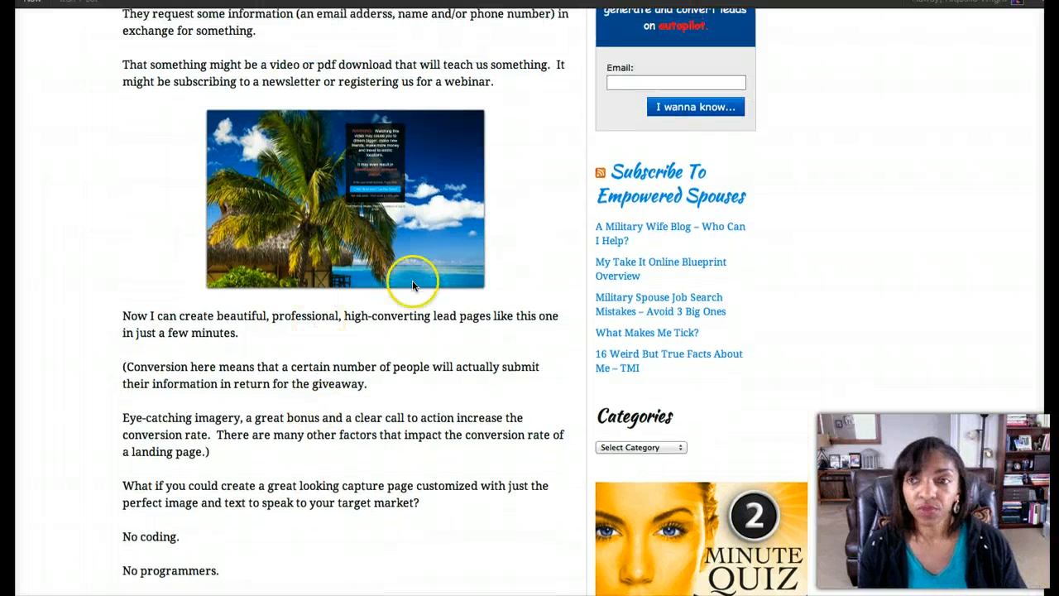
pyautogui.scroll(-5, 486, 280)
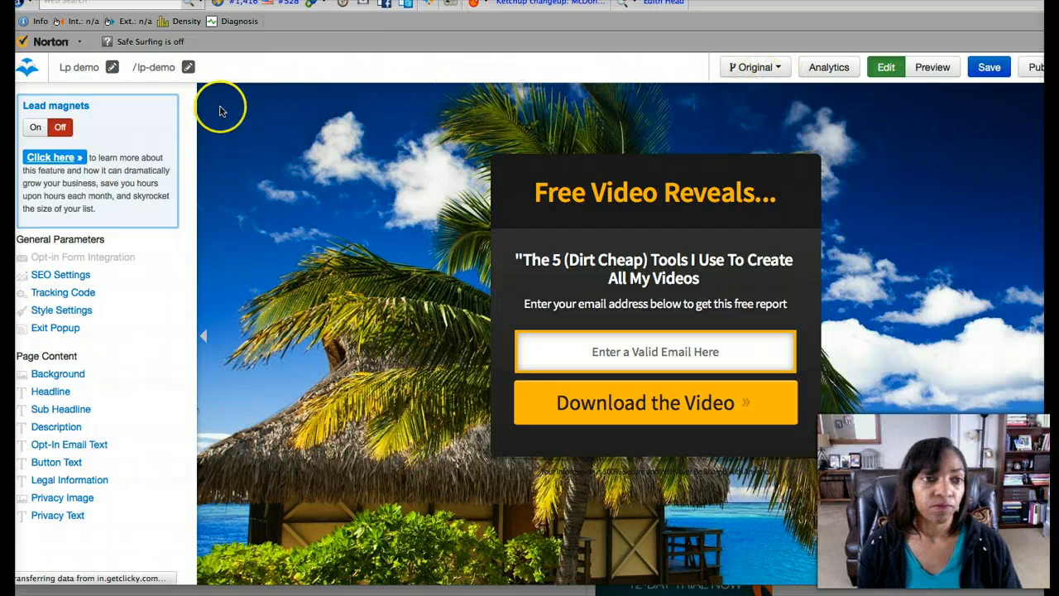
# Save the Lp demo page in the LeadPages editor and open the LeadPages template library
pyautogui.click(990, 69)
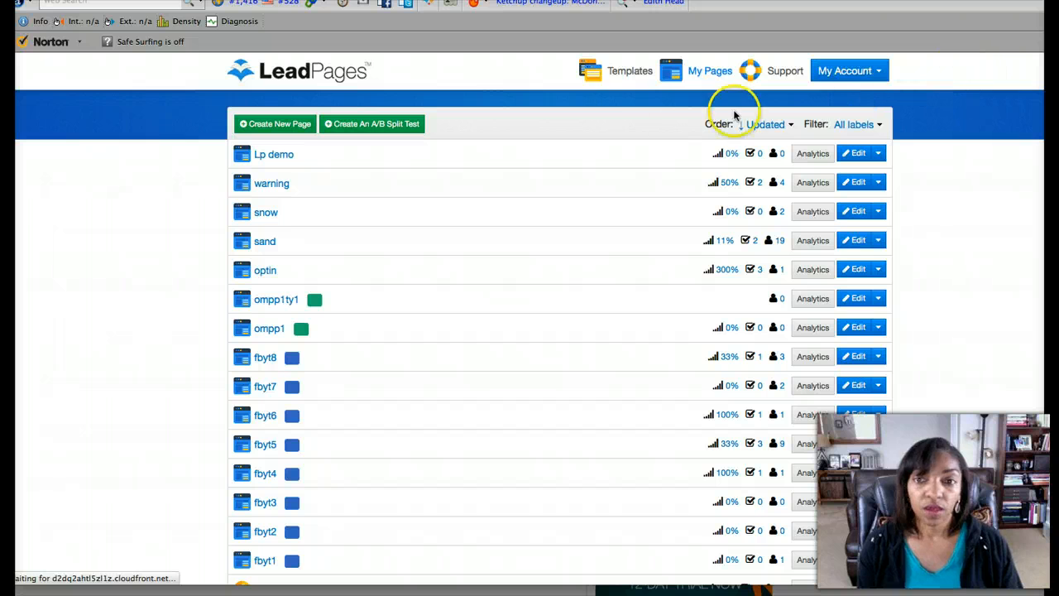
pyautogui.click(620, 72)
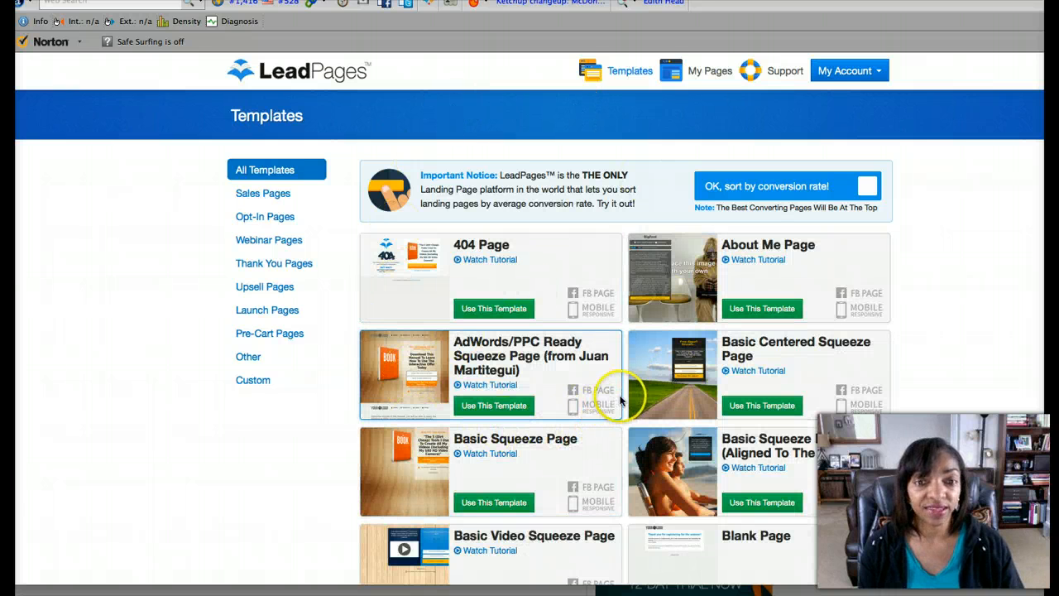
# Look through the full template collection, from the 404 Page down to the Video Fake-Out Squeeze Page, examining the available page types
pyautogui.scroll(-1, 595, 356)
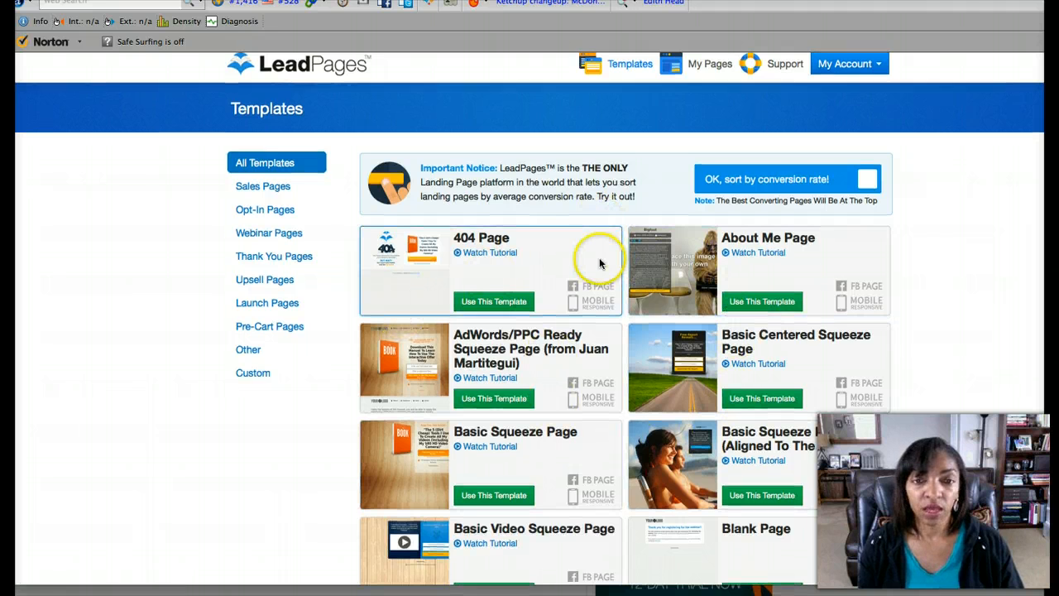
pyautogui.scroll(-2, 600, 263)
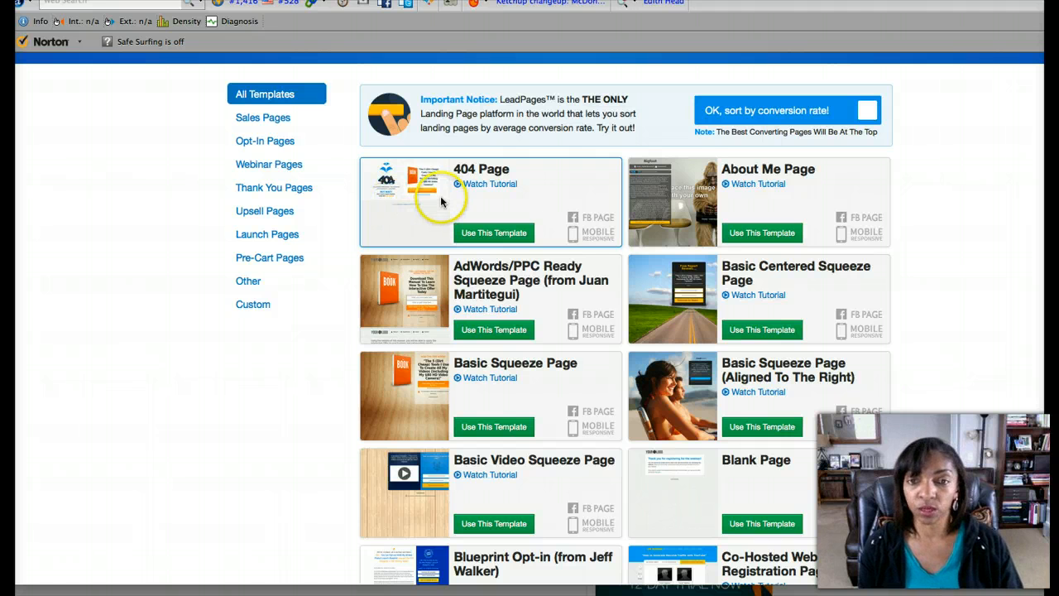
pyautogui.scroll(-2, 599, 254)
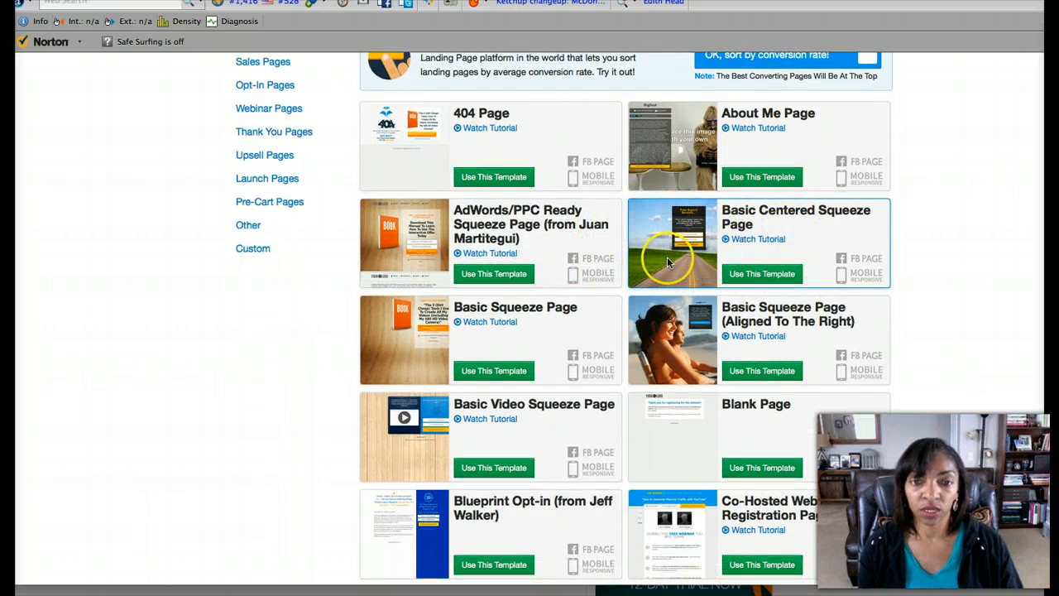
pyautogui.scroll(-1, 534, 426)
pyautogui.scroll(-3, 532, 426)
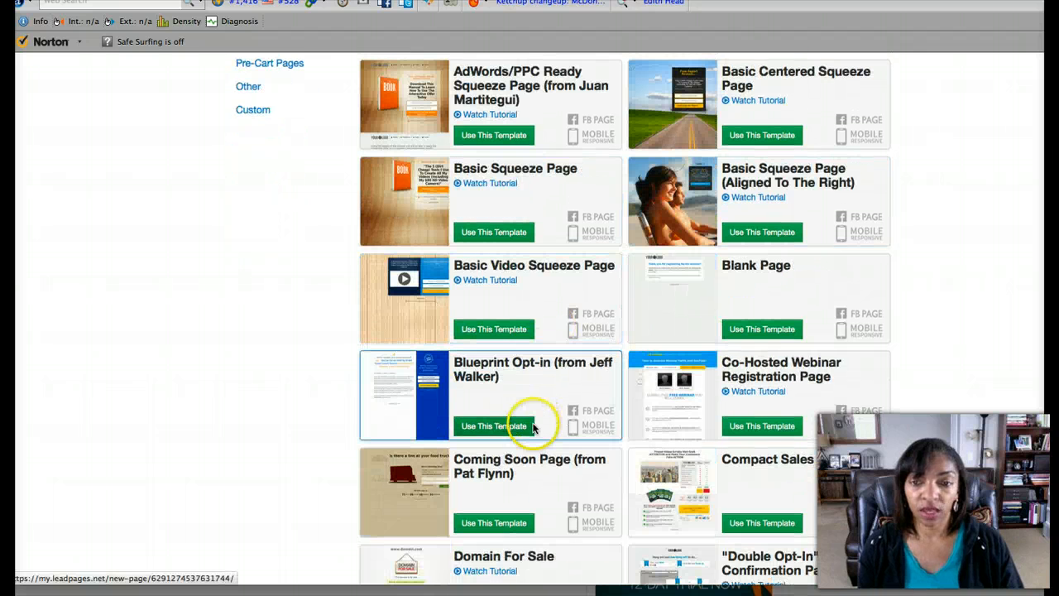
pyautogui.scroll(-5, 650, 418)
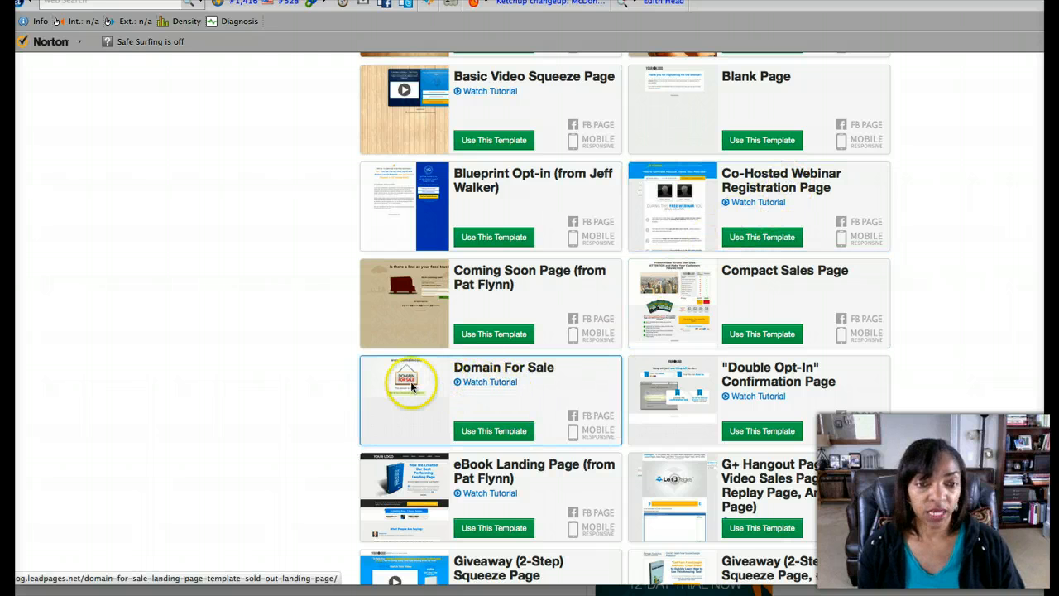
pyautogui.scroll(-2, 694, 426)
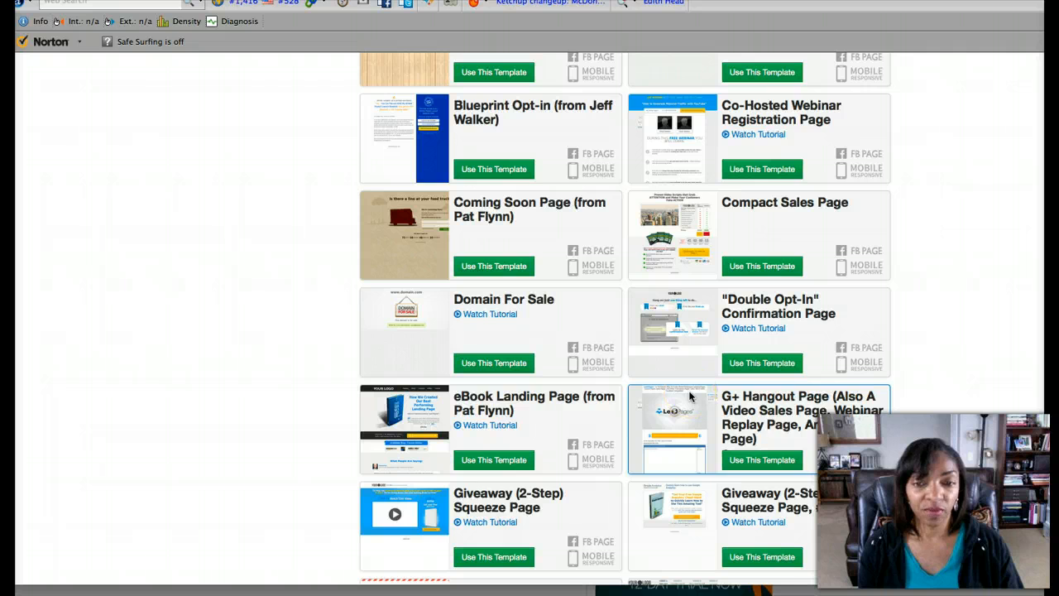
pyautogui.scroll(-1, 690, 397)
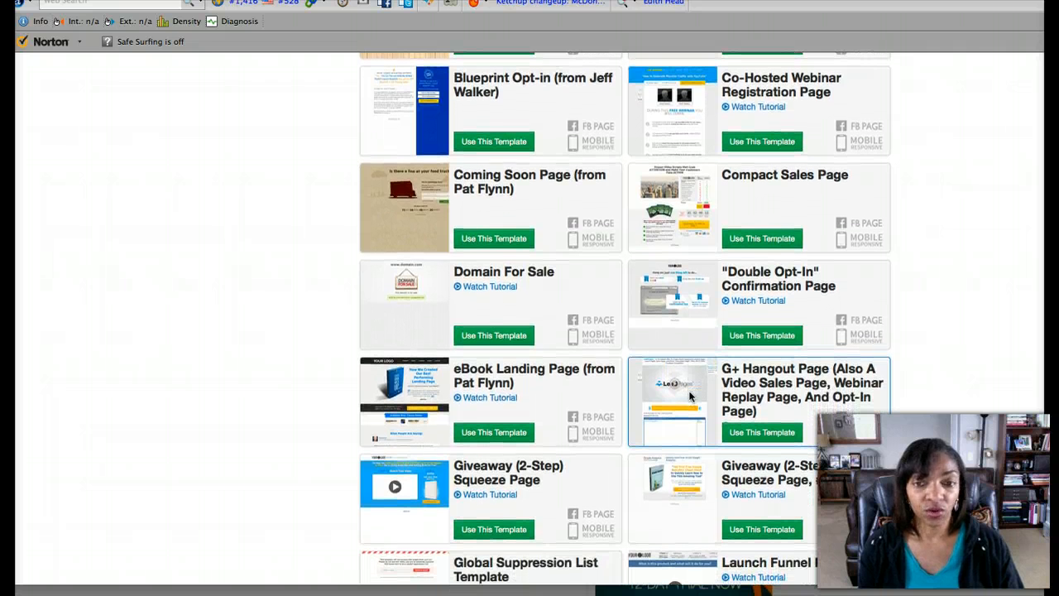
pyautogui.scroll(-1, 690, 397)
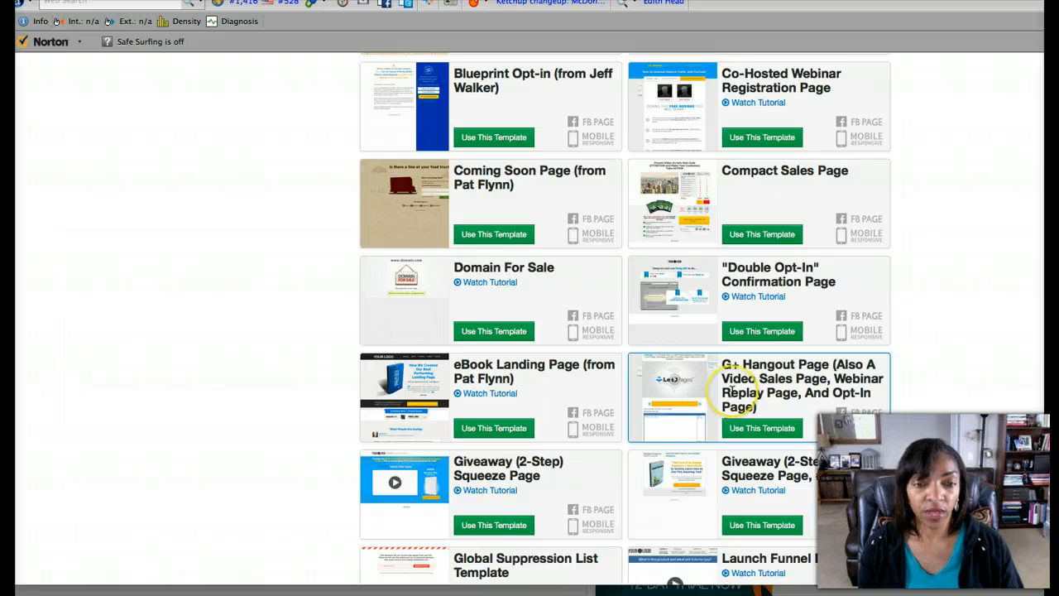
pyautogui.scroll(-3, 731, 390)
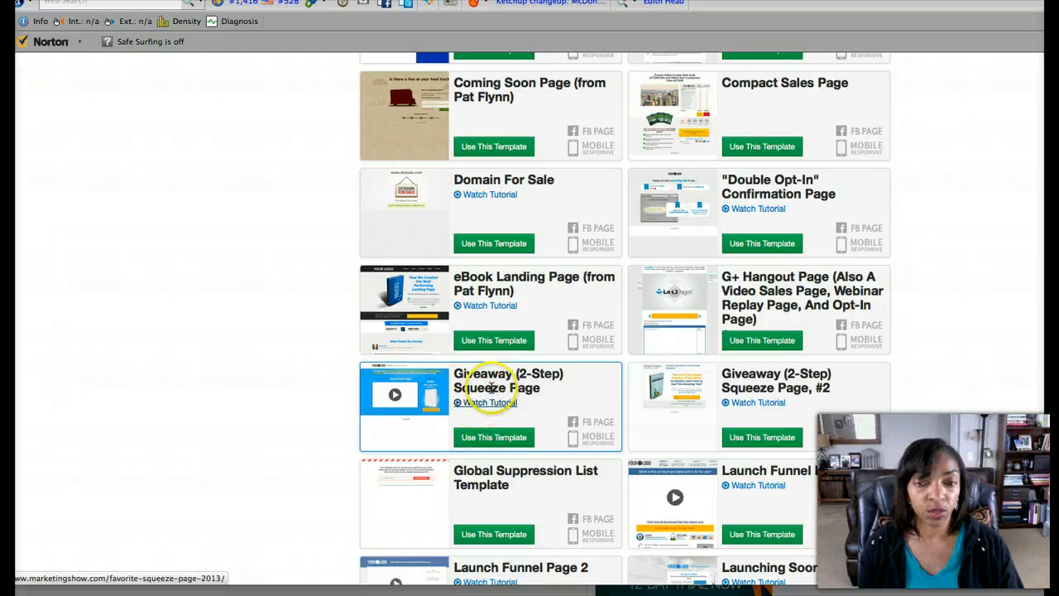
pyautogui.scroll(-3, 490, 387)
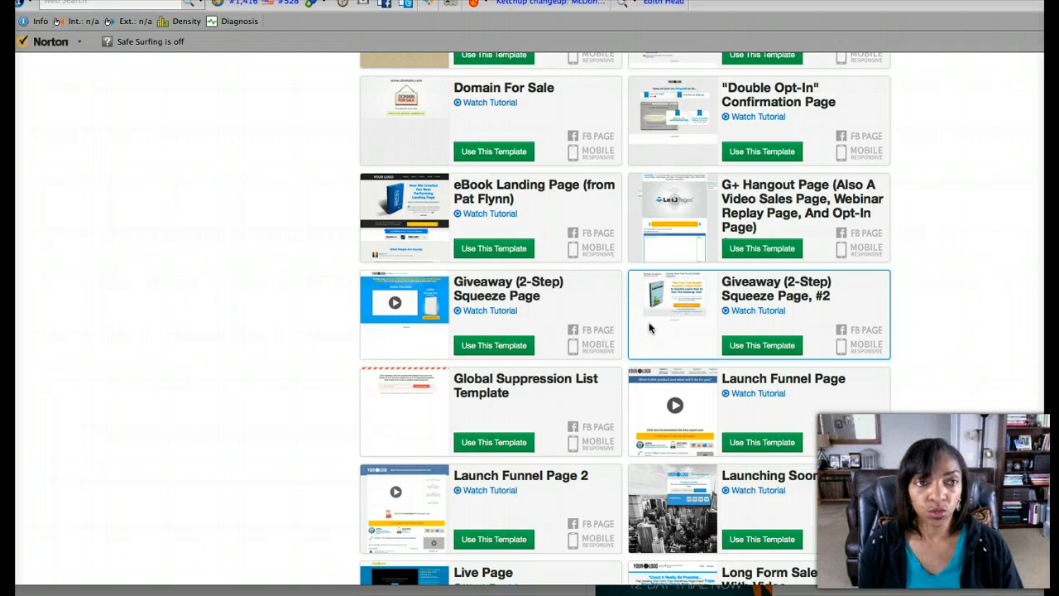
pyautogui.click(627, 328)
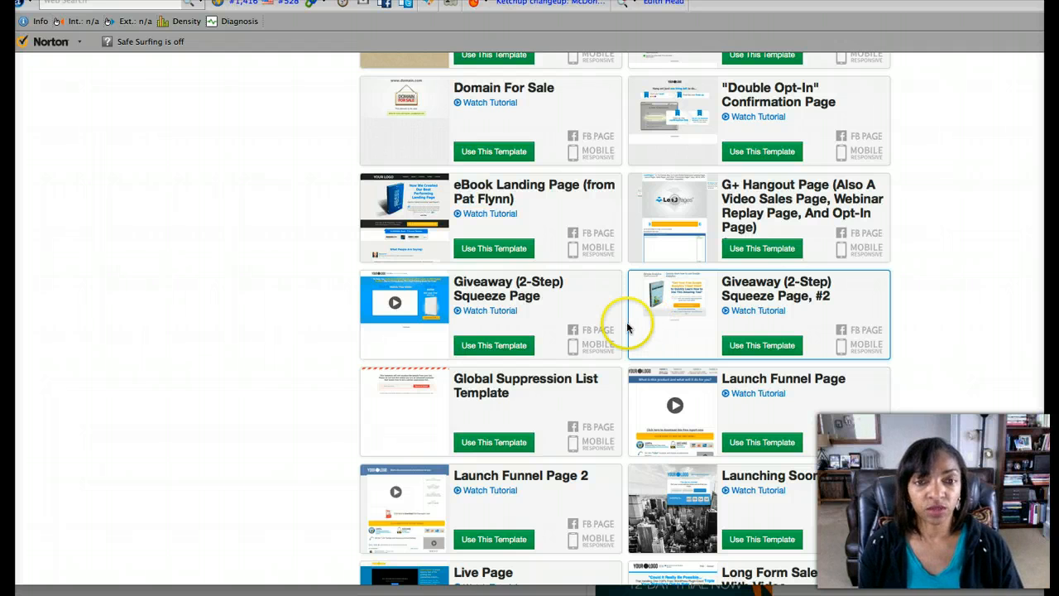
pyautogui.scroll(-2, 625, 326)
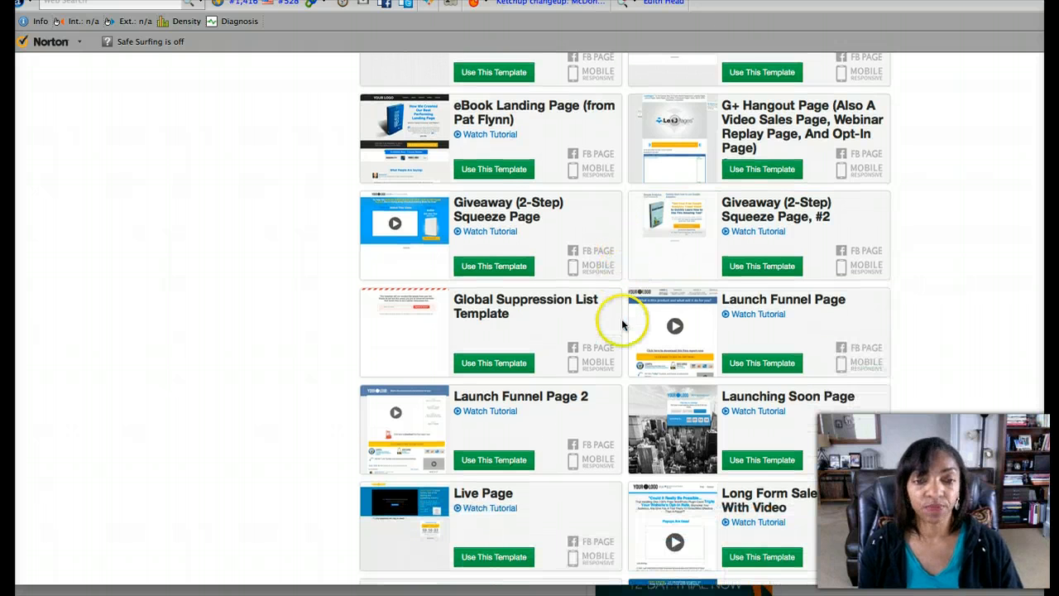
pyautogui.scroll(-3, 623, 327)
pyautogui.scroll(-2, 622, 327)
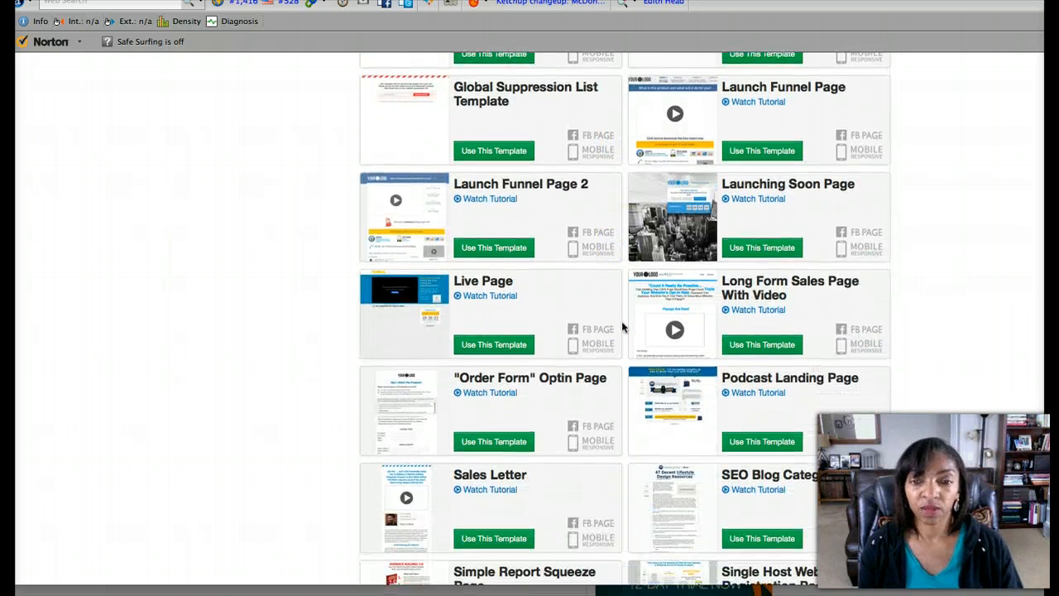
pyautogui.click(621, 325)
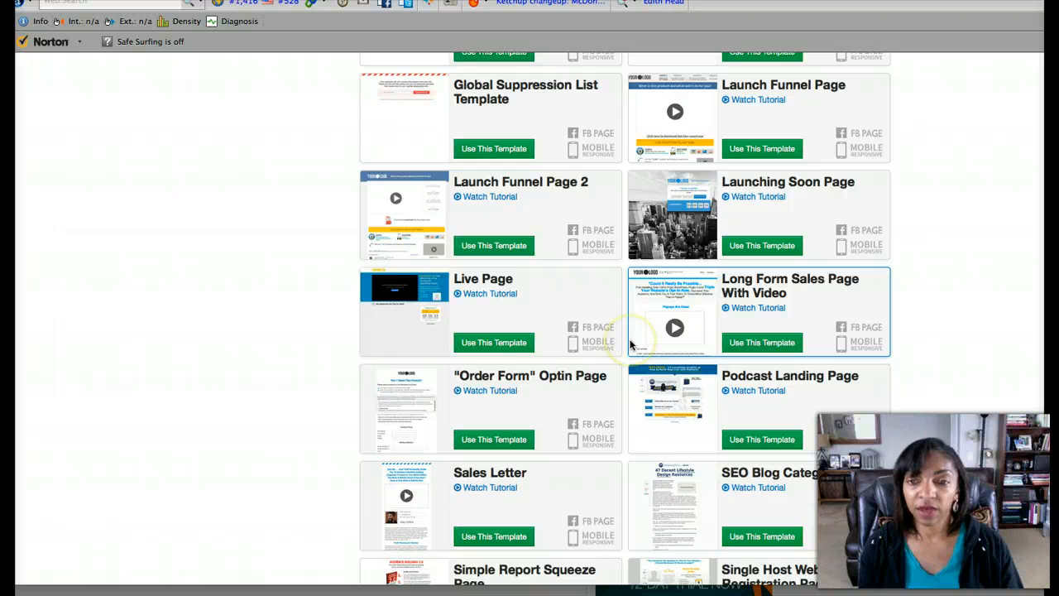
pyautogui.scroll(-3, 846, 289)
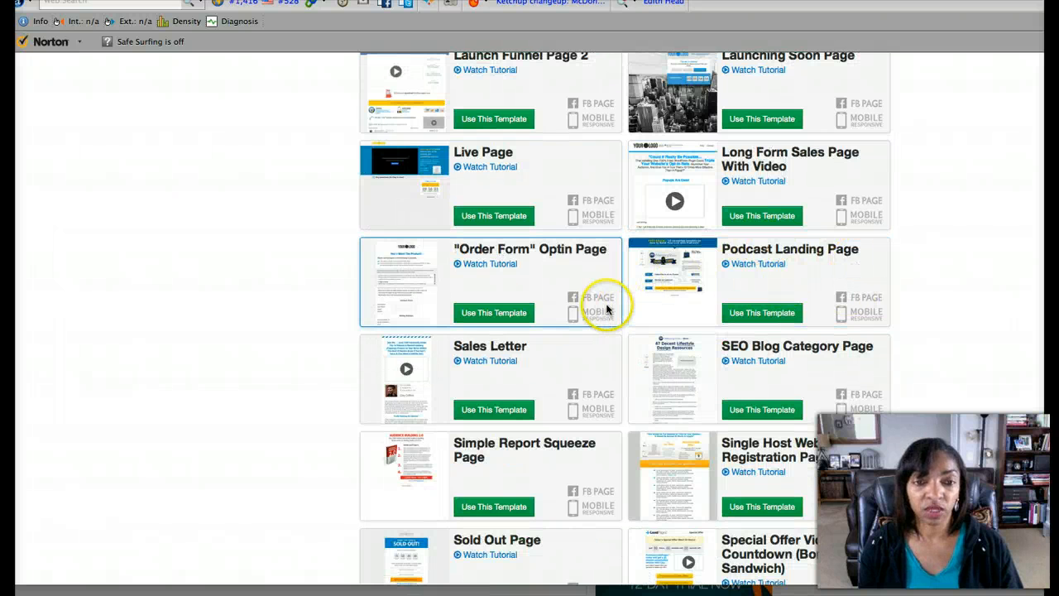
pyautogui.scroll(-3, 606, 309)
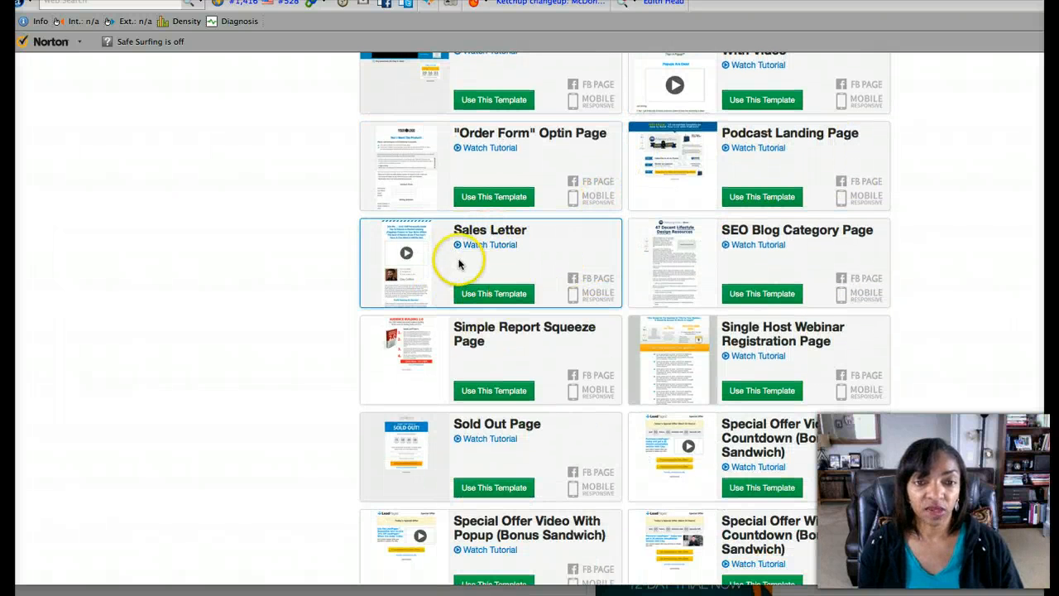
pyautogui.scroll(-3, 459, 263)
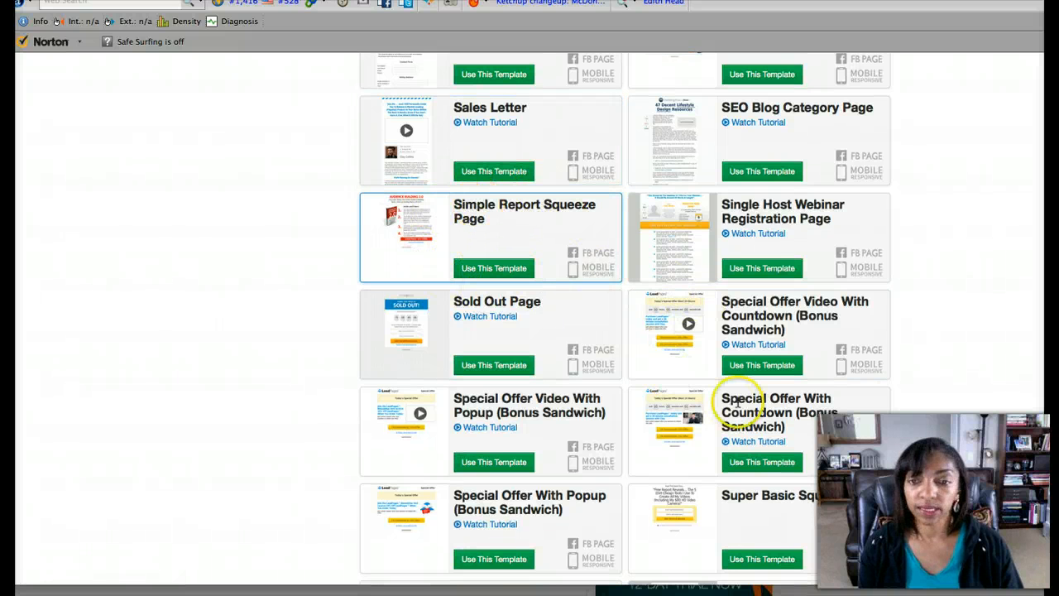
pyautogui.scroll(-1, 736, 393)
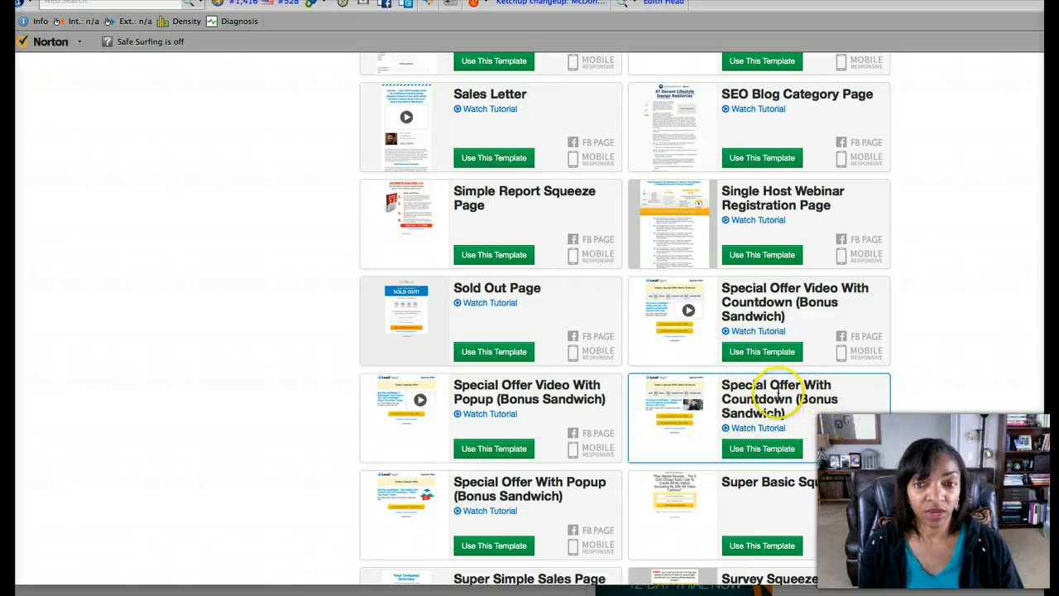
pyautogui.scroll(-3, 776, 394)
pyautogui.scroll(-2, 747, 319)
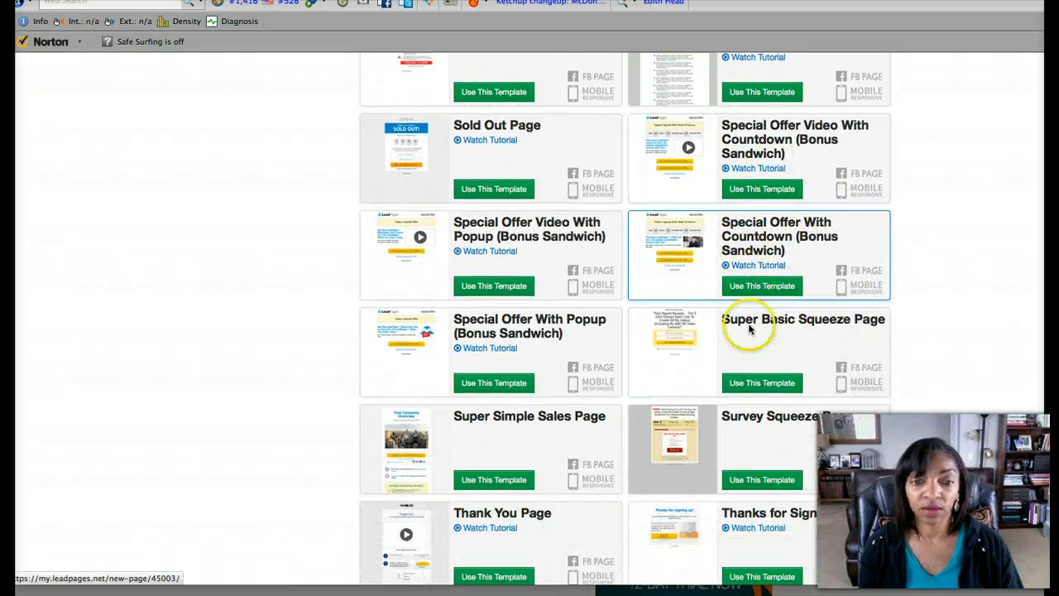
pyautogui.scroll(-2, 749, 328)
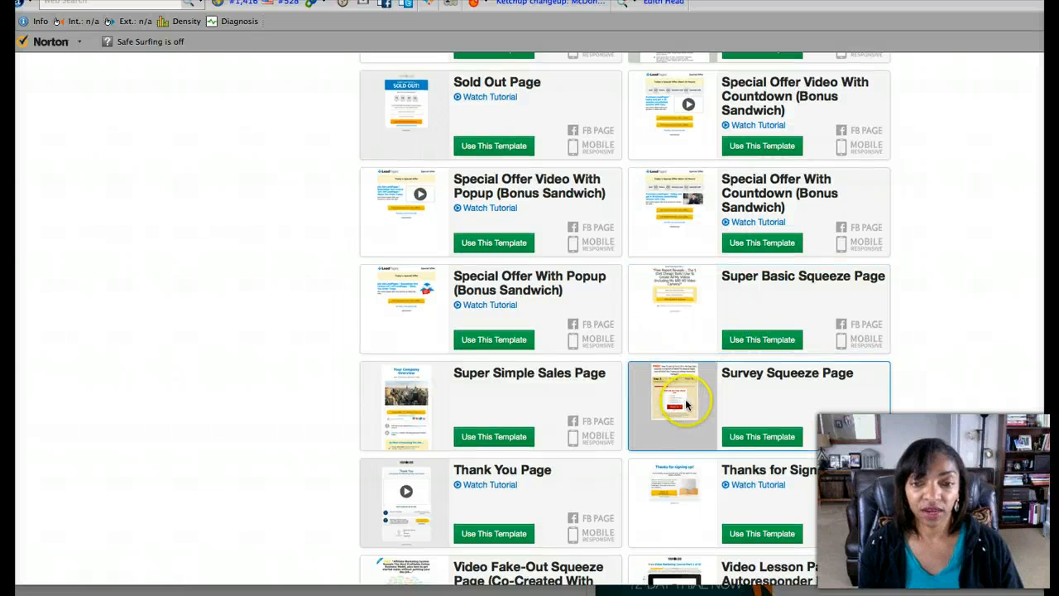
pyautogui.scroll(-4, 685, 404)
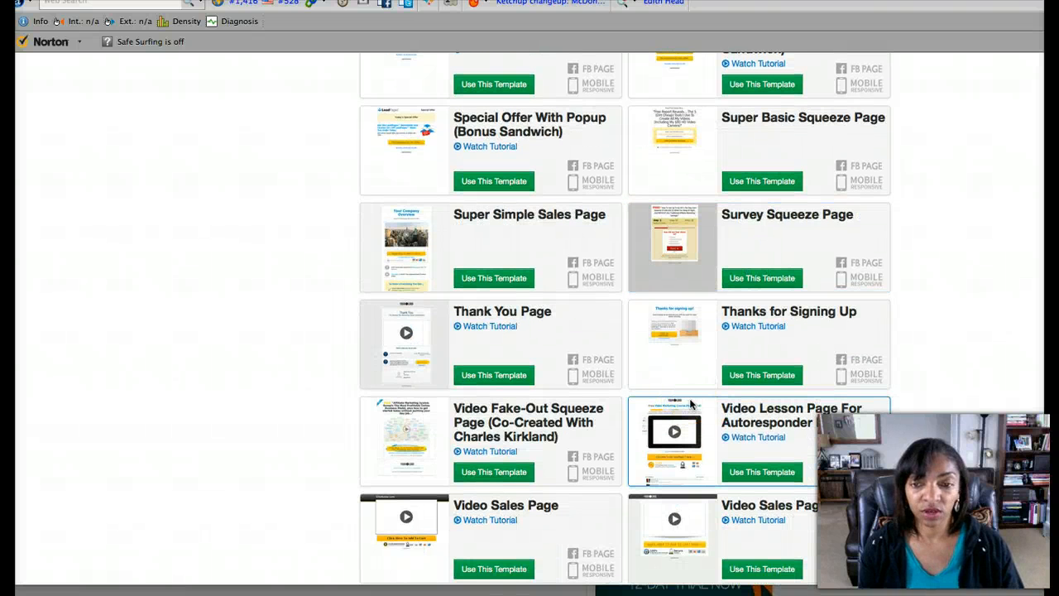
pyautogui.scroll(-2, 626, 390)
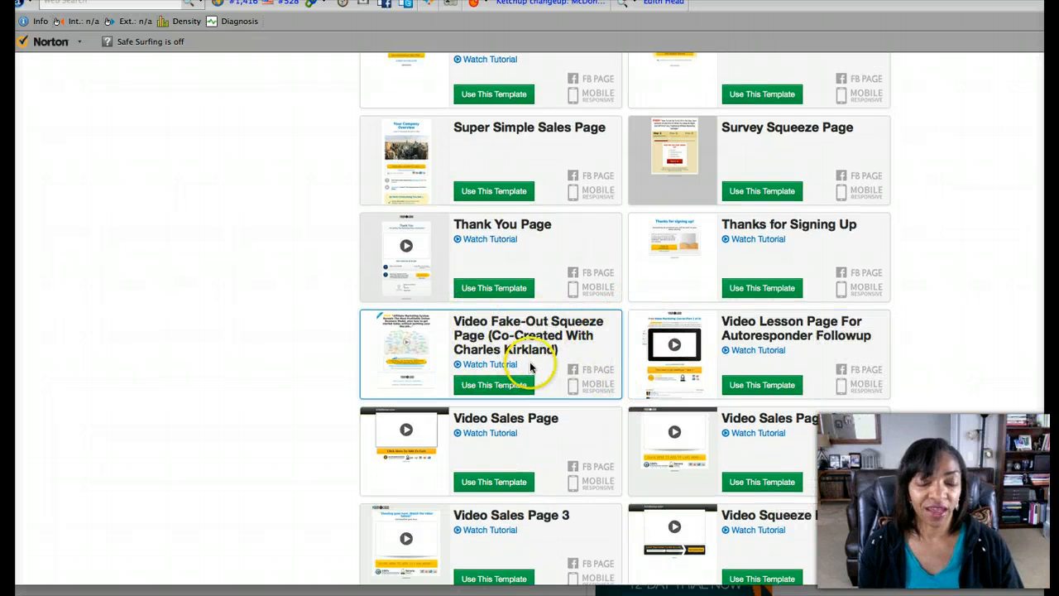
pyautogui.click(412, 354)
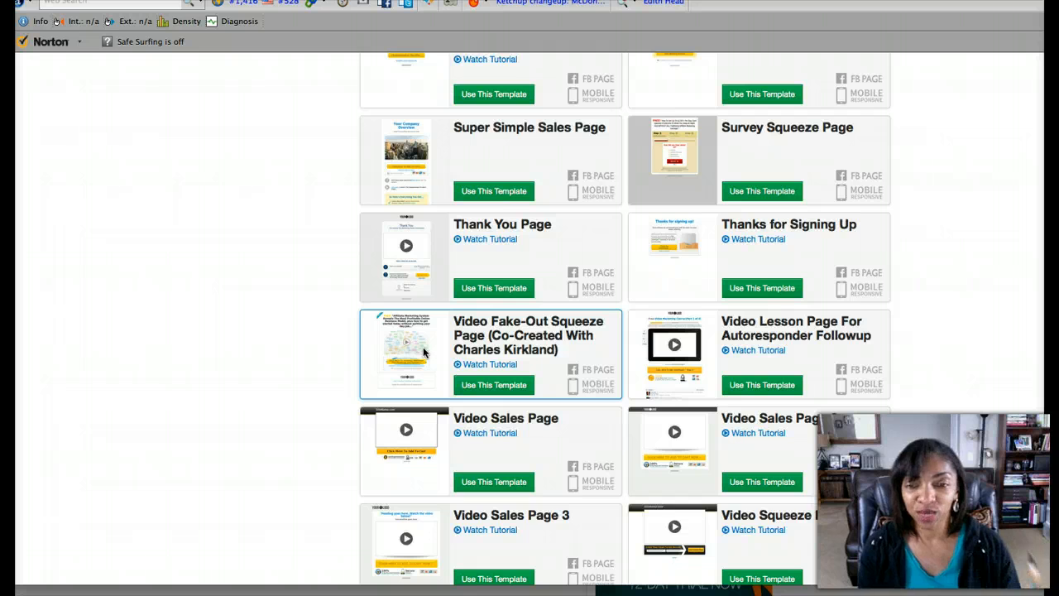
# Look through the remaining templates, from the video sales and squeeze pages down to the webinar pages and the YouTube landing page
pyautogui.scroll(-5, 426, 353)
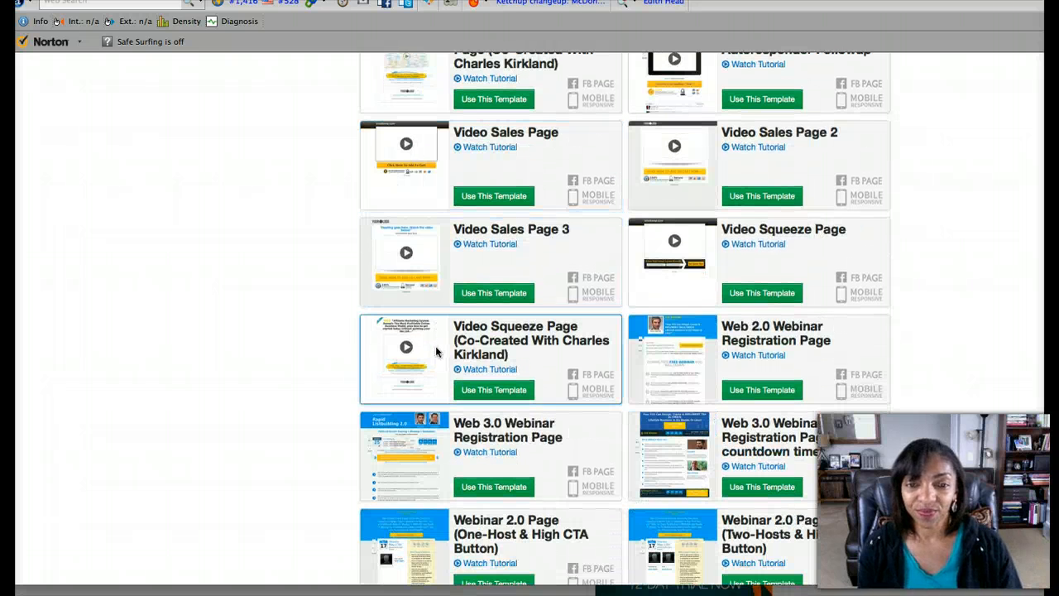
pyautogui.click(525, 357)
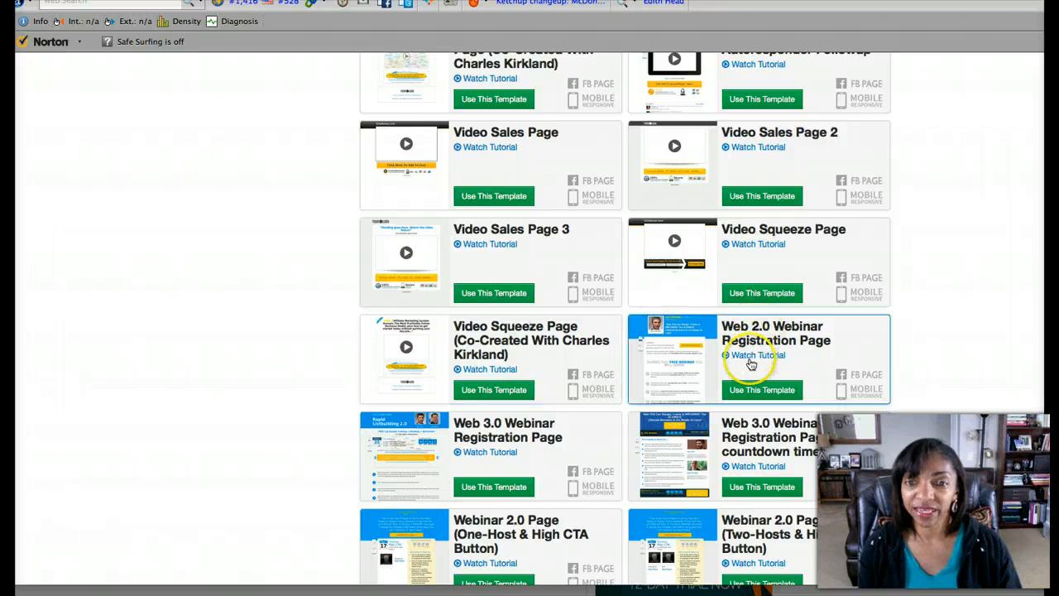
pyautogui.scroll(-3, 751, 362)
pyautogui.scroll(-1, 751, 364)
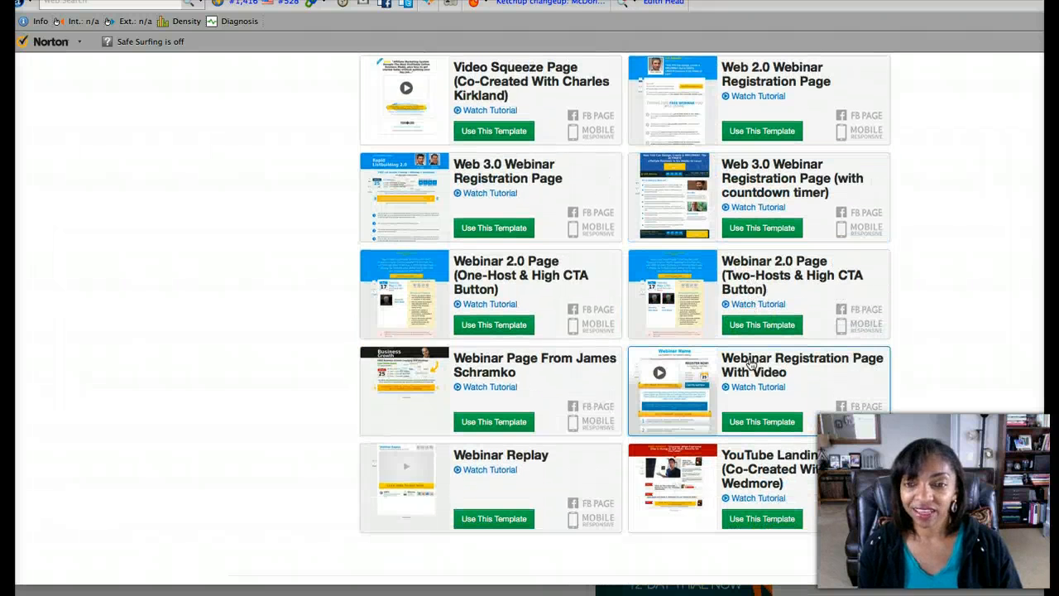
pyautogui.scroll(-1, 751, 364)
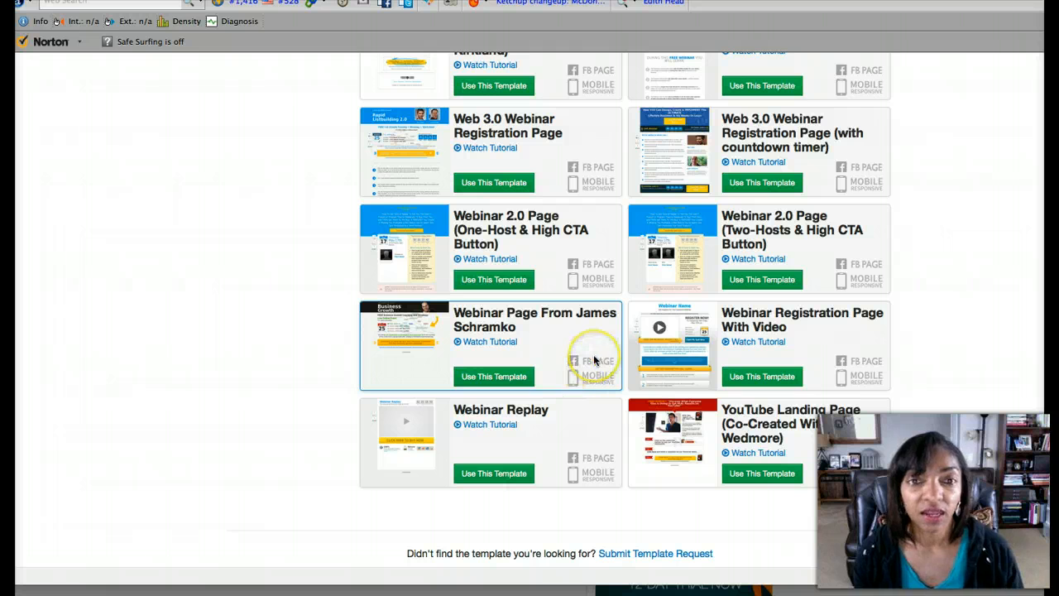
pyautogui.moveTo(594, 361)
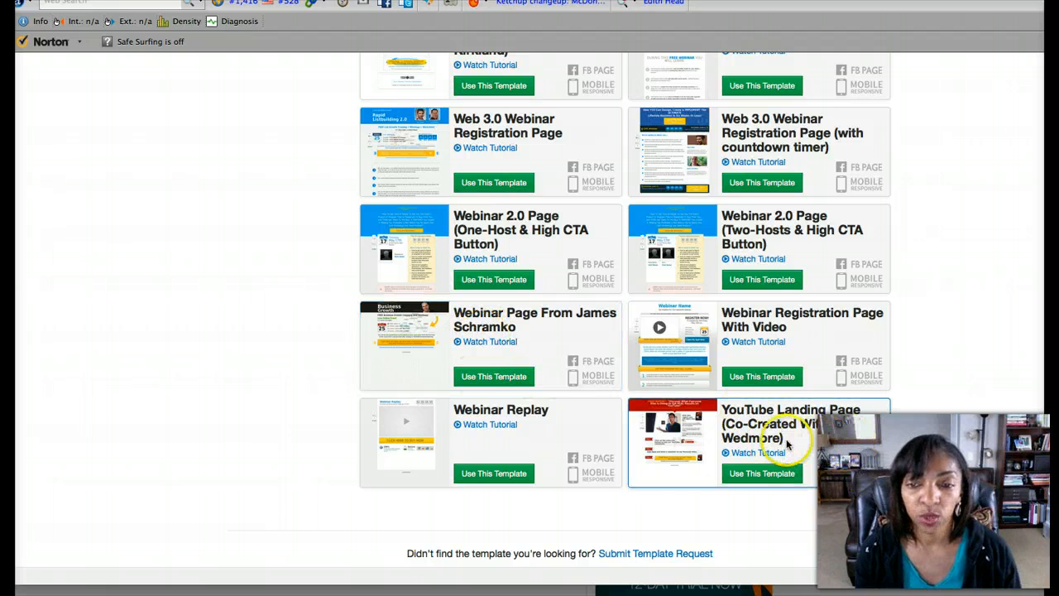
# Go back through the template collection to its beginning, examining the template types and their Facebook page and mobile responsive labels
pyautogui.scroll(6, 787, 444)
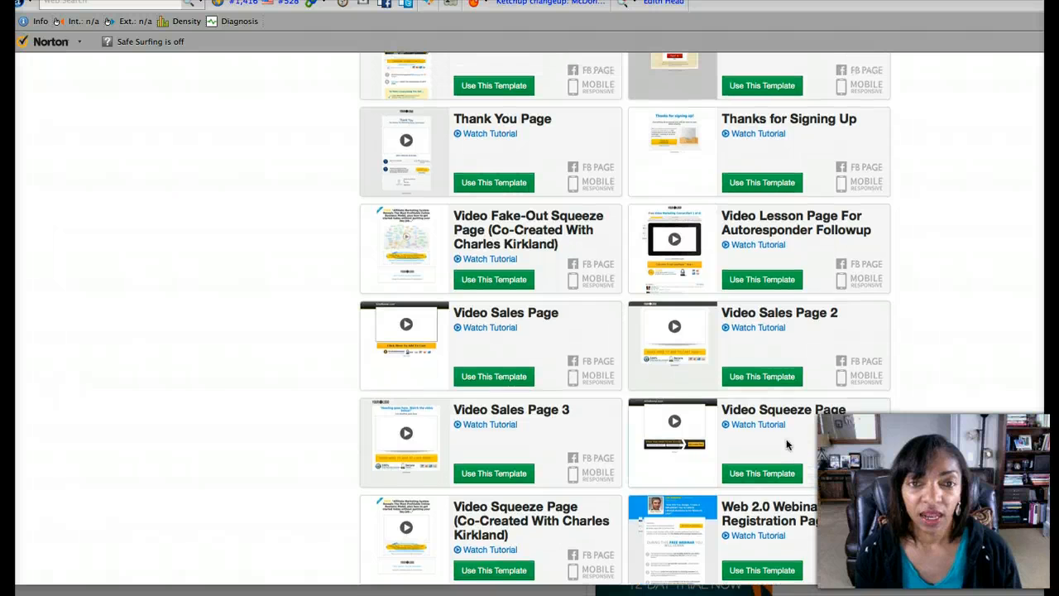
pyautogui.scroll(1, 787, 444)
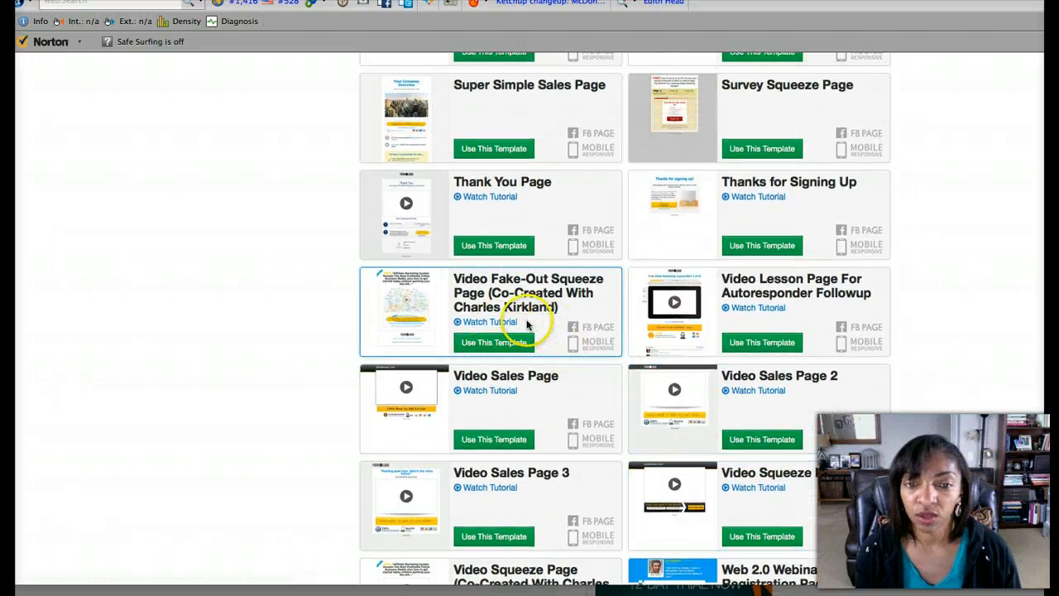
pyautogui.scroll(3, 531, 325)
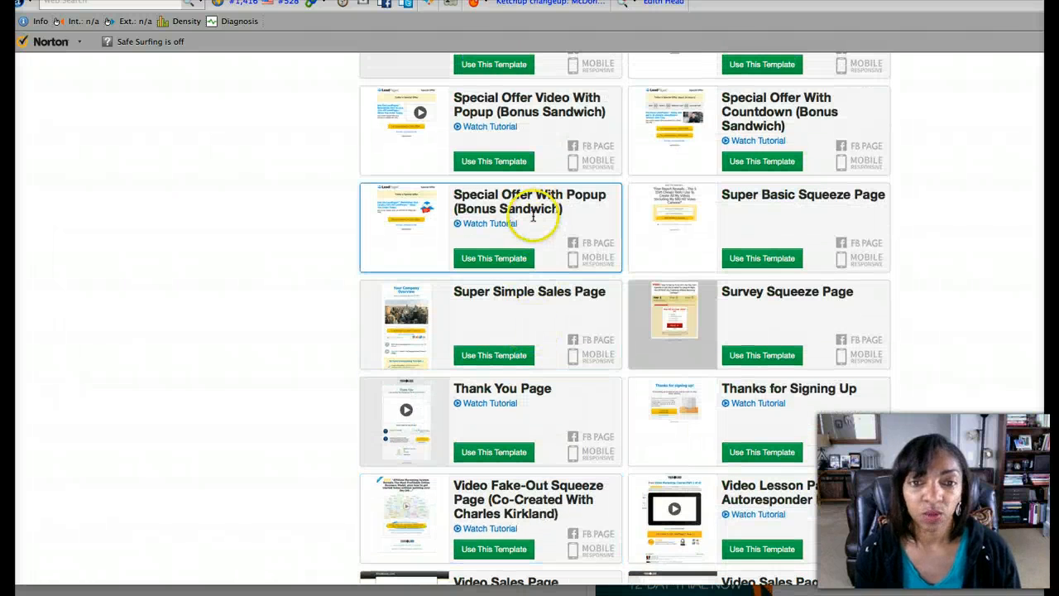
pyautogui.scroll(2, 533, 215)
pyautogui.scroll(6, 533, 237)
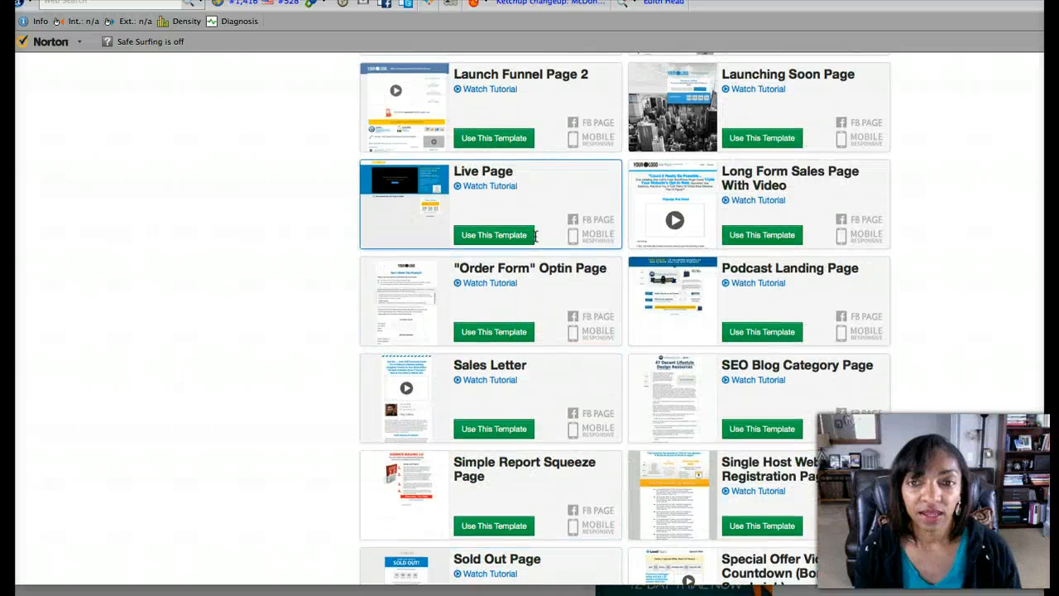
pyautogui.scroll(2, 534, 240)
pyautogui.scroll(4, 534, 236)
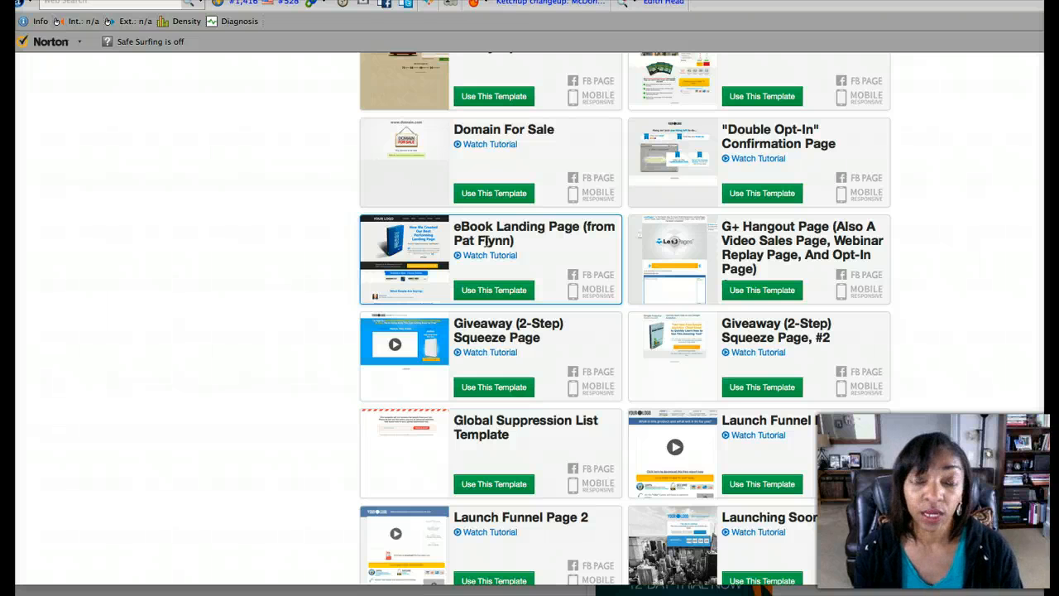
pyautogui.scroll(4, 488, 240)
pyautogui.scroll(4, 486, 241)
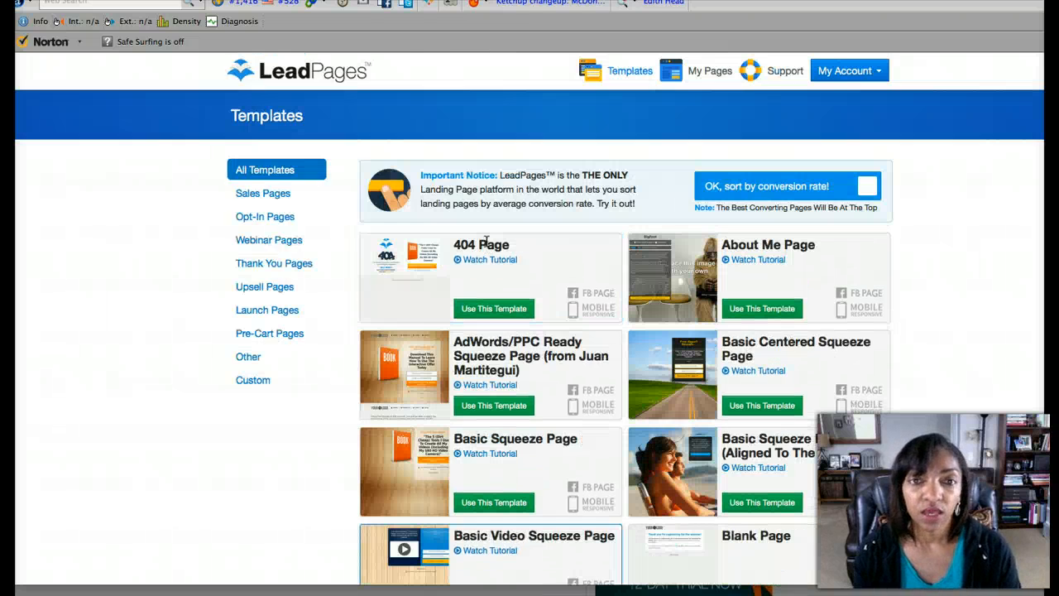
pyautogui.scroll(-2, 485, 241)
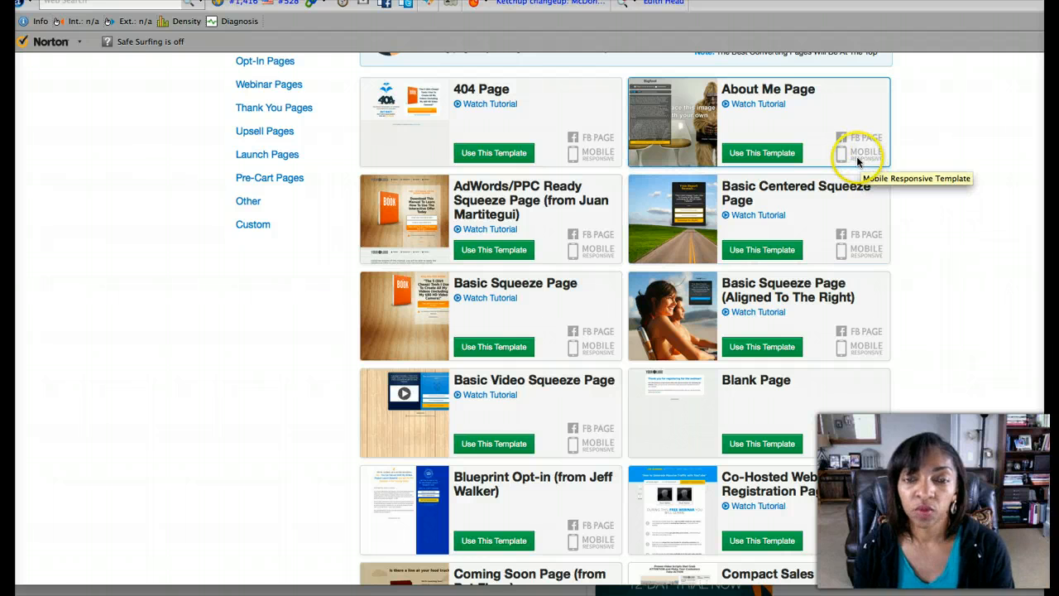
pyautogui.scroll(4, 857, 161)
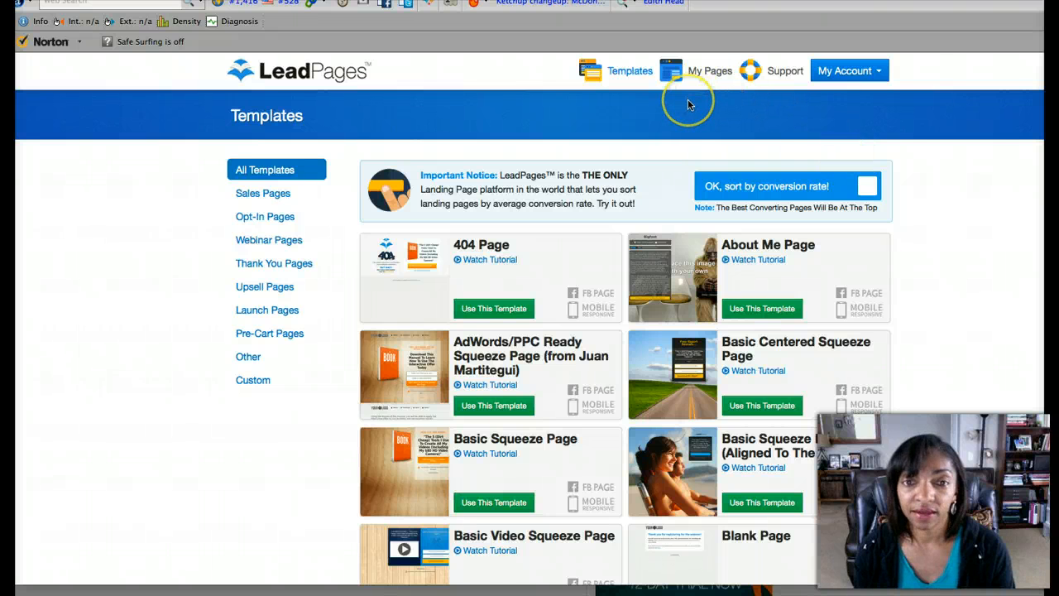
# Sort all templates by conversion rate and examine the best converting webinar and squeeze pages
pyautogui.click(867, 189)
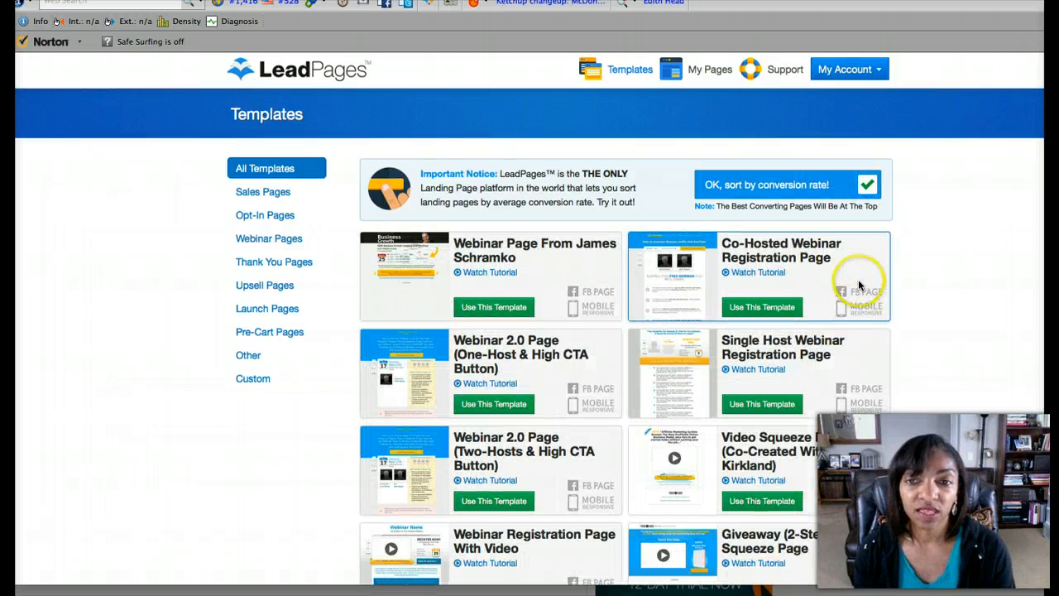
pyautogui.scroll(-3, 855, 284)
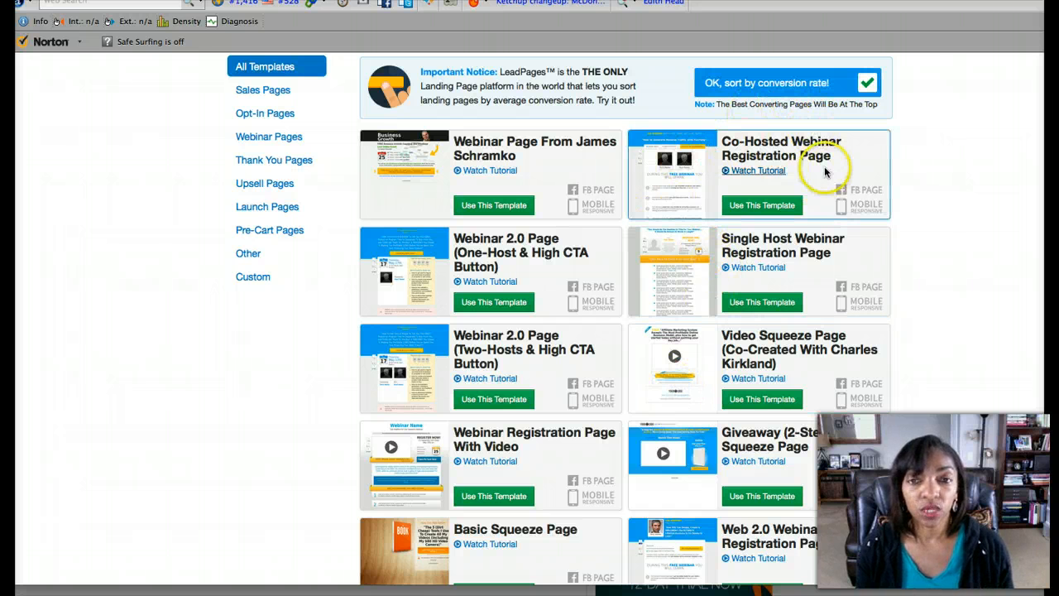
pyautogui.scroll(-1, 736, 329)
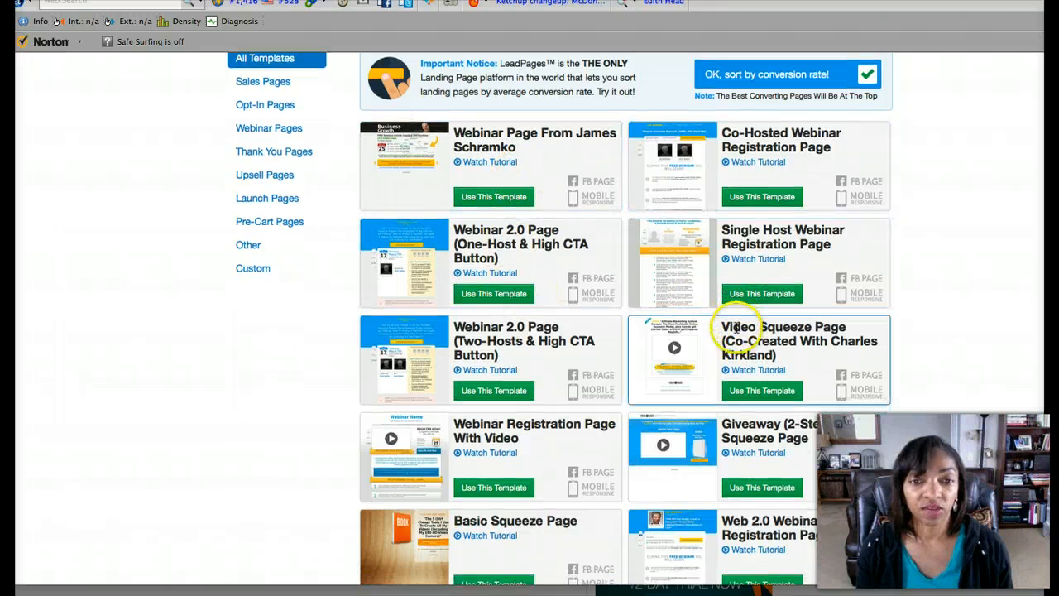
pyautogui.scroll(-2, 736, 328)
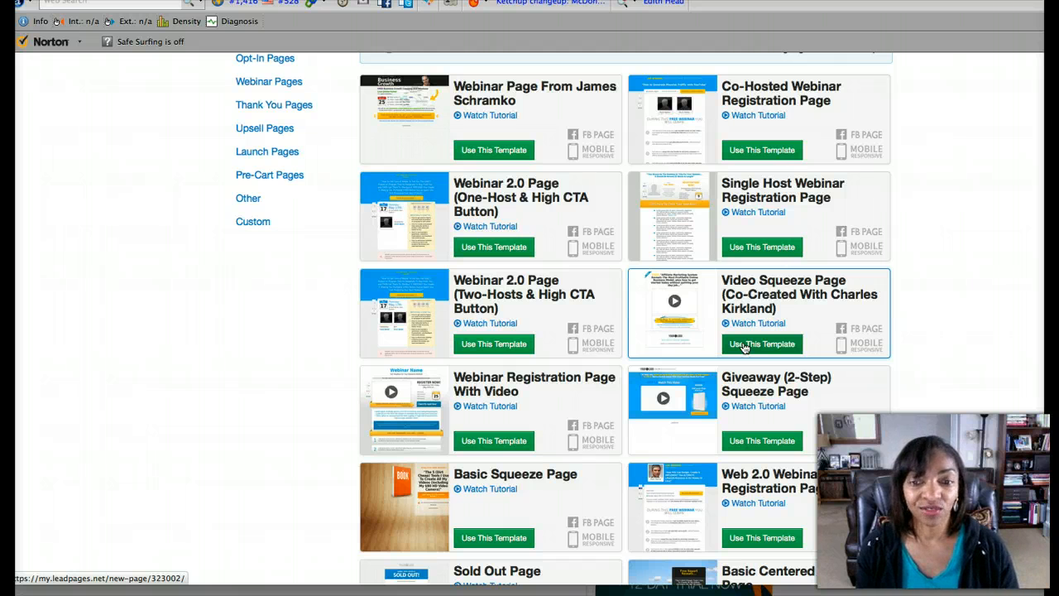
pyautogui.scroll(3, 743, 348)
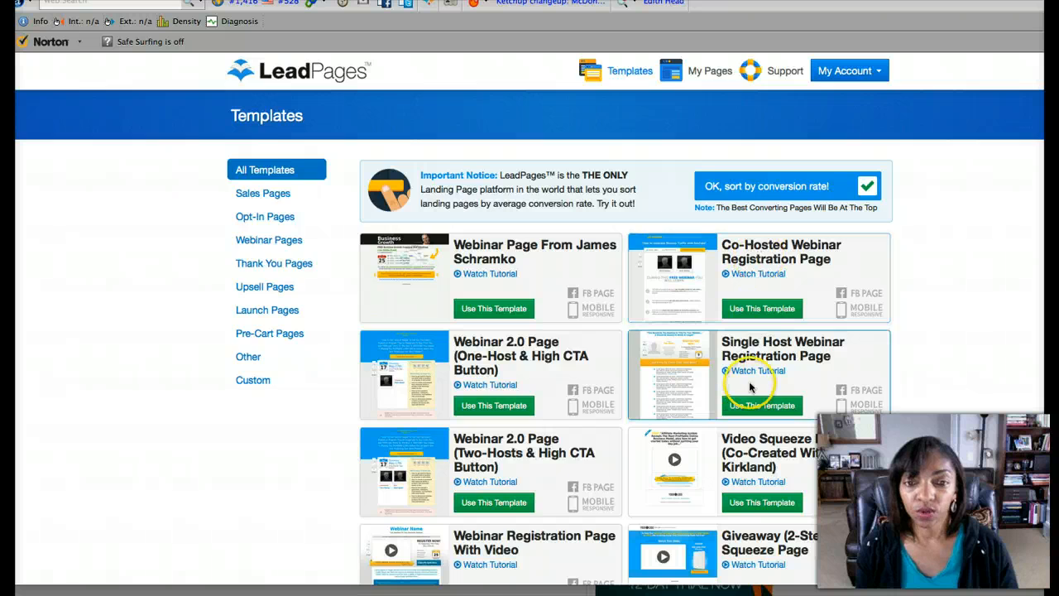
# Start a new page in the editor from the Basic Centered Squeeze Page template
pyautogui.scroll(-5, 752, 387)
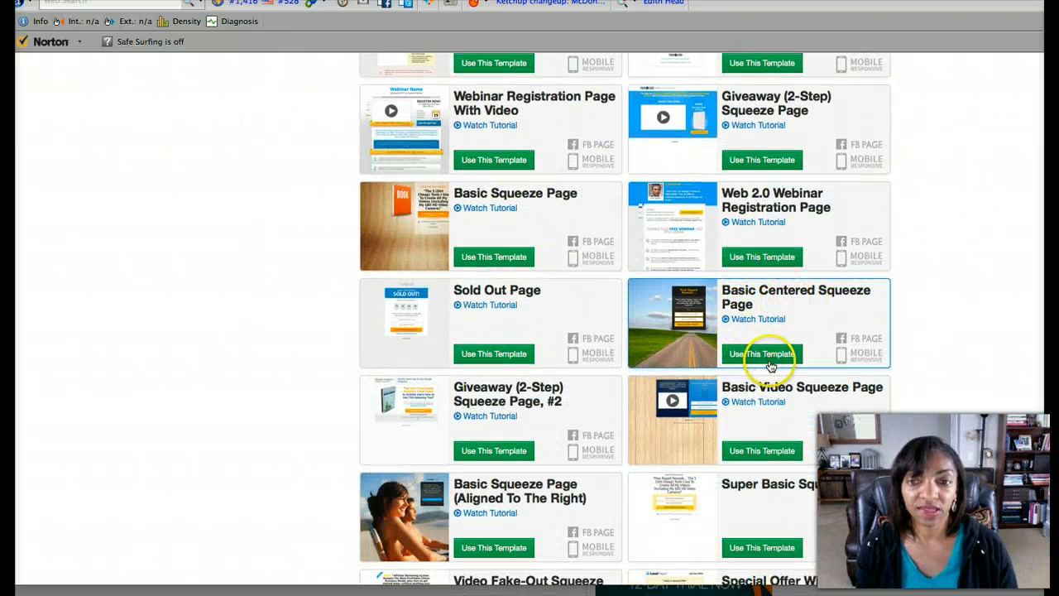
pyautogui.click(760, 359)
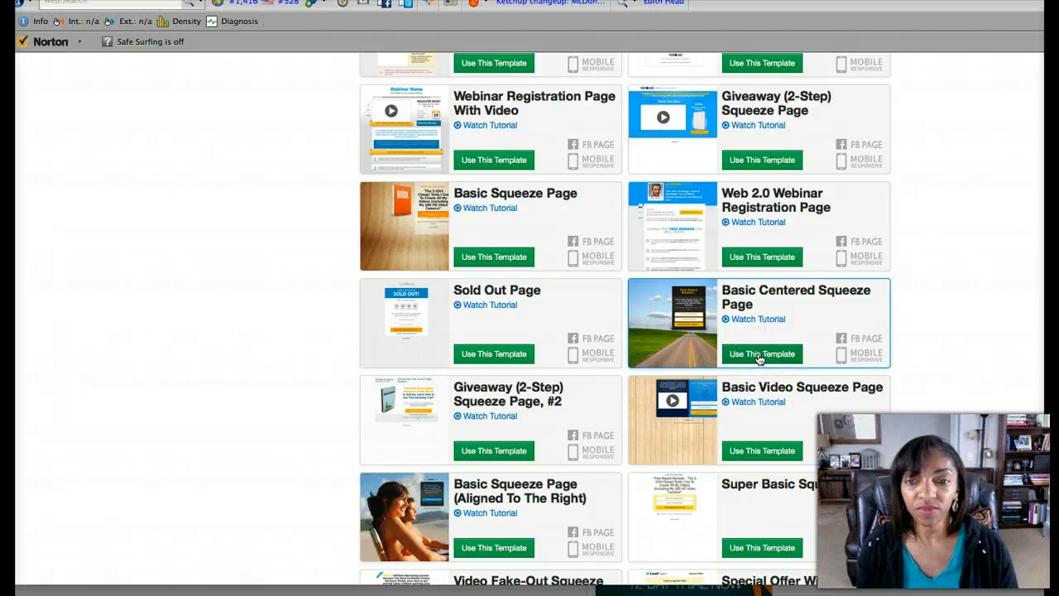
pyautogui.click(760, 356)
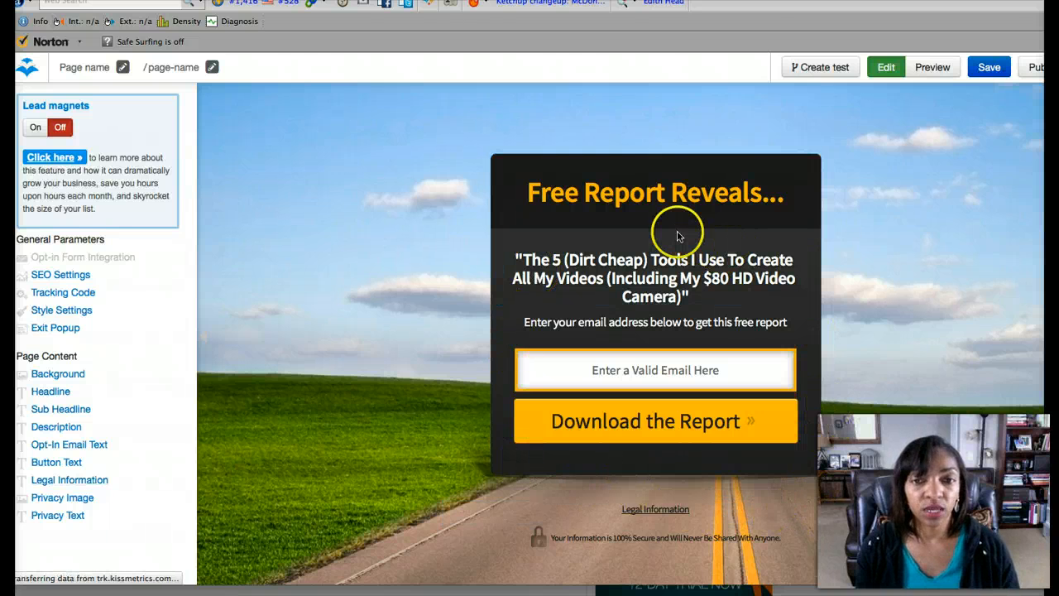
# Replace the word "Report" in the page headline so it reads "Free Video Reveals..."
pyautogui.click(607, 199)
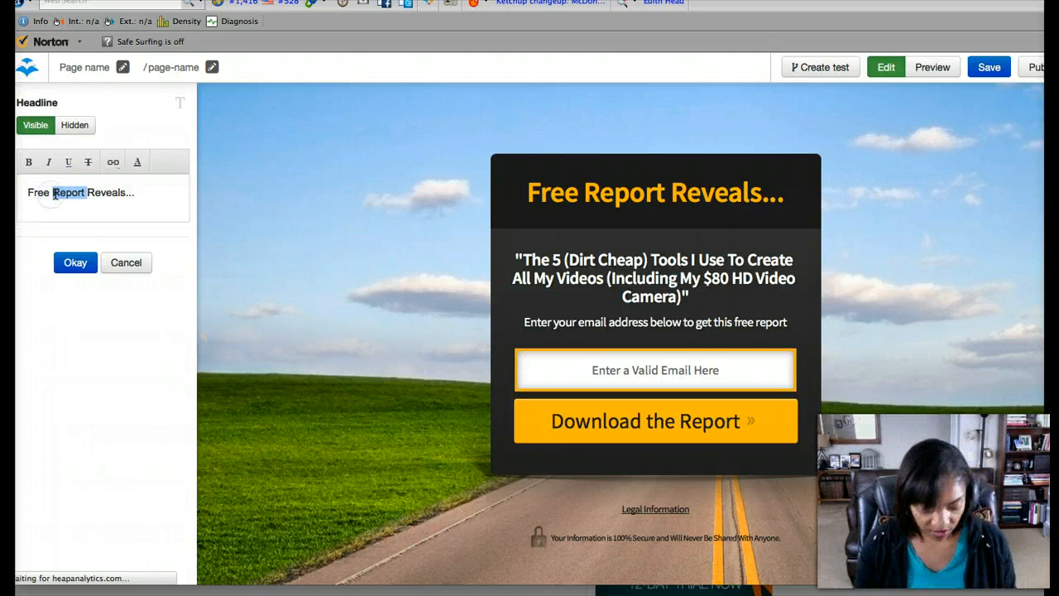
pyautogui.write('Video')
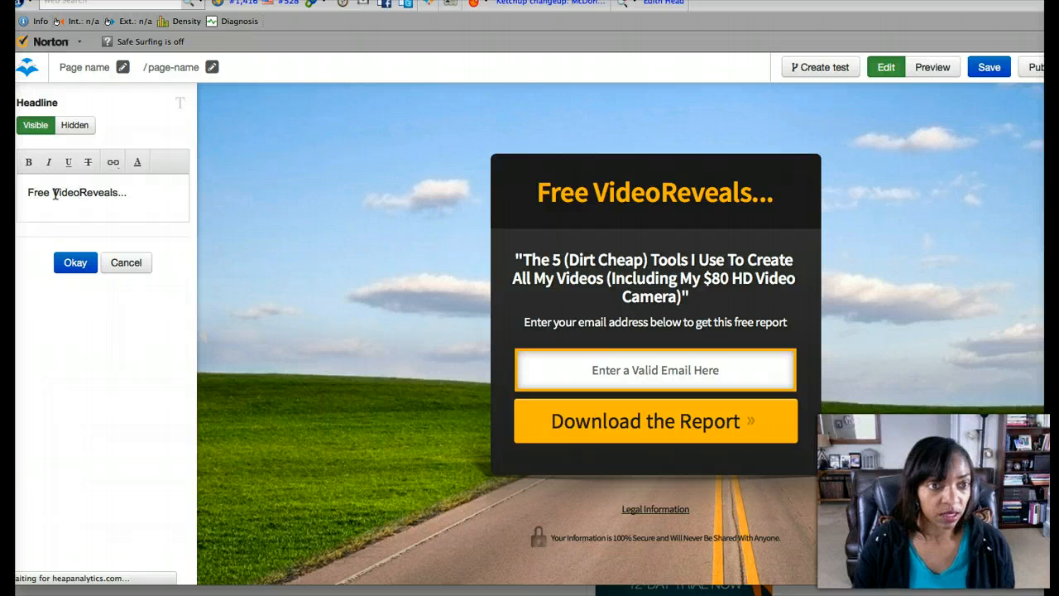
pyautogui.click(546, 190)
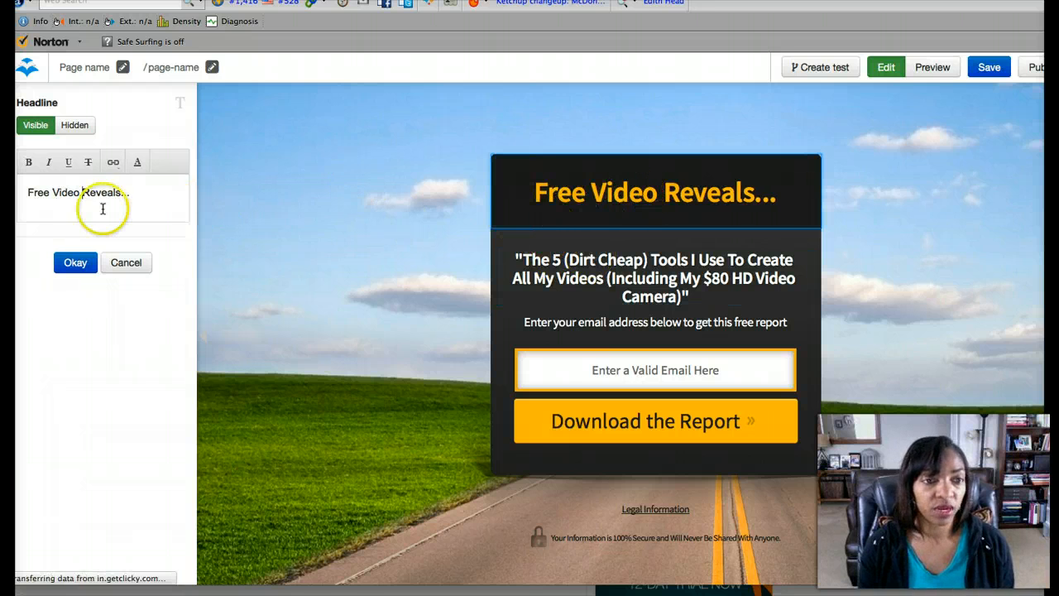
# Color the word "Video" in the headline red and apply the headline edits
pyautogui.click(79, 192)
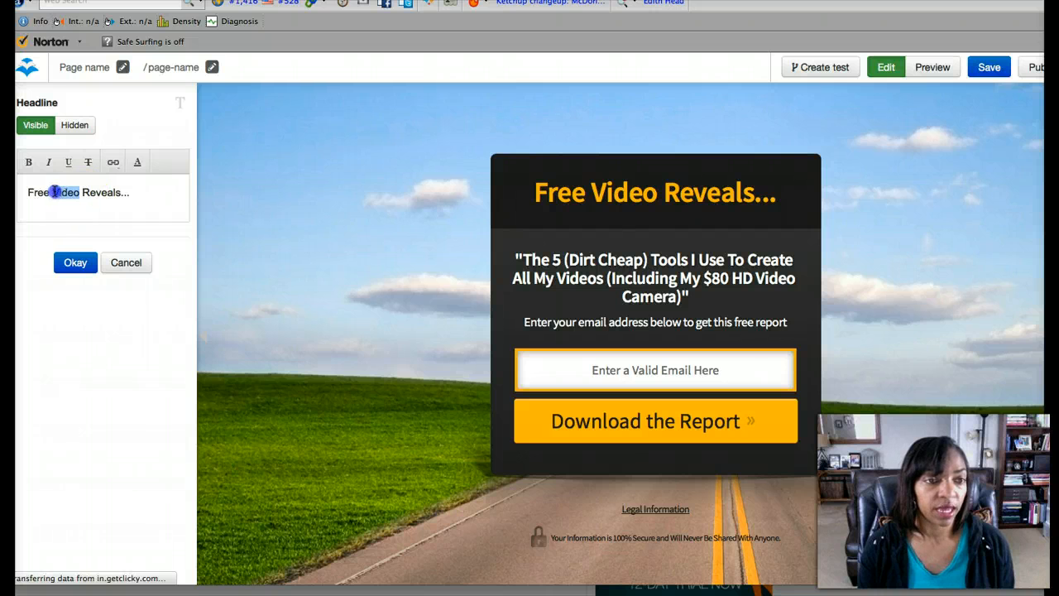
pyautogui.click(137, 161)
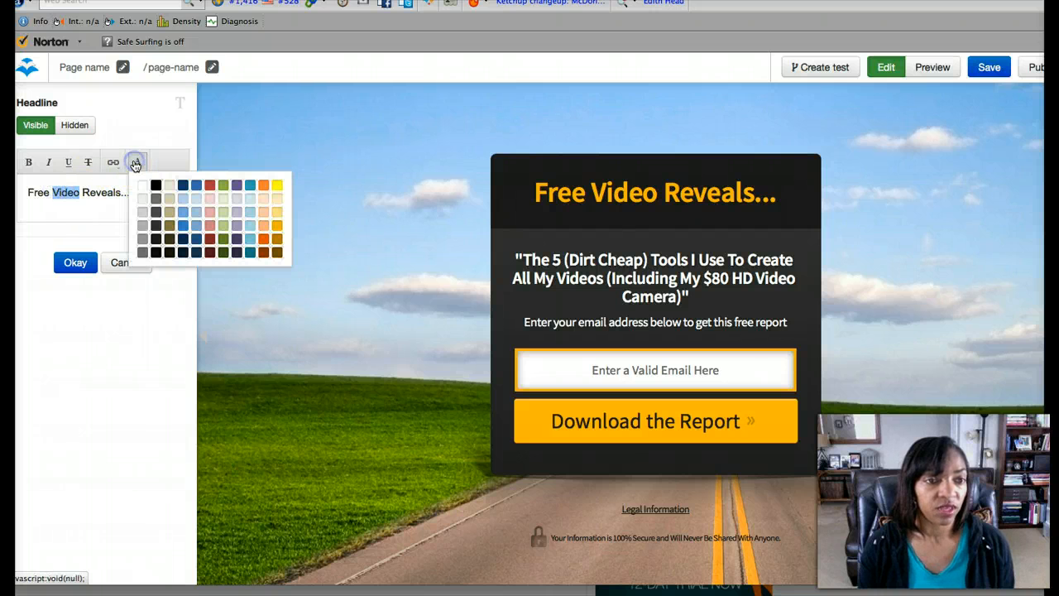
pyautogui.click(210, 187)
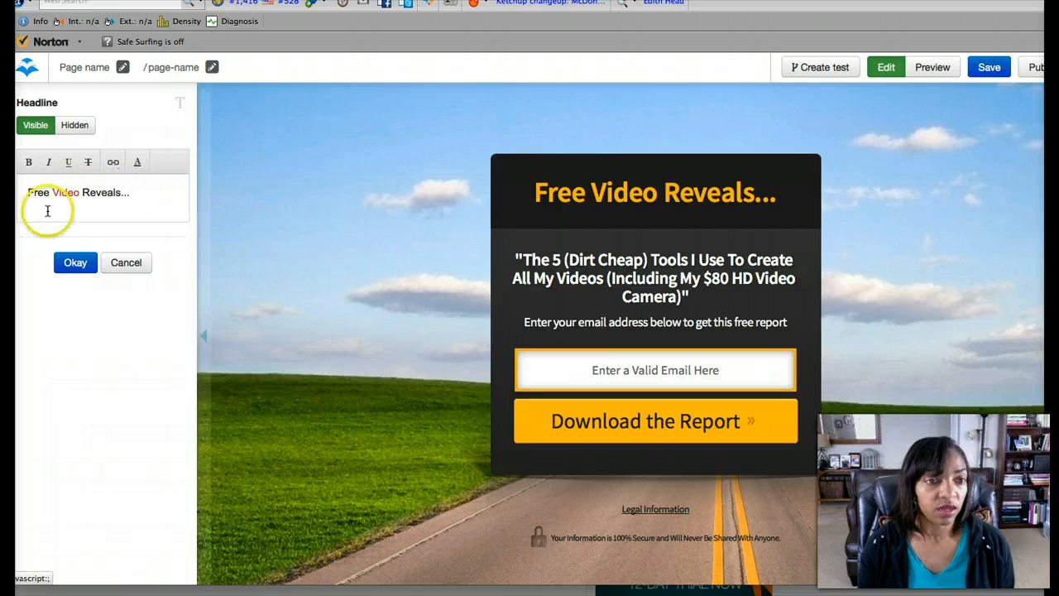
pyautogui.click(73, 261)
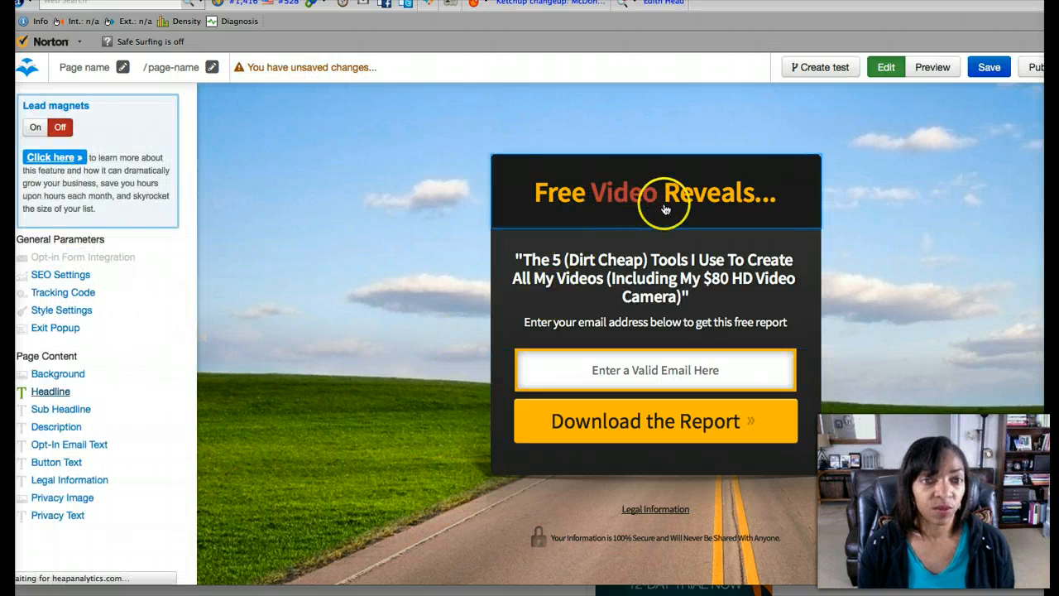
# Shorten the sub headline by deleting the parenthetical "(Including My $80 HD Video Camera)" and its closing quotation mark
pyautogui.click(613, 261)
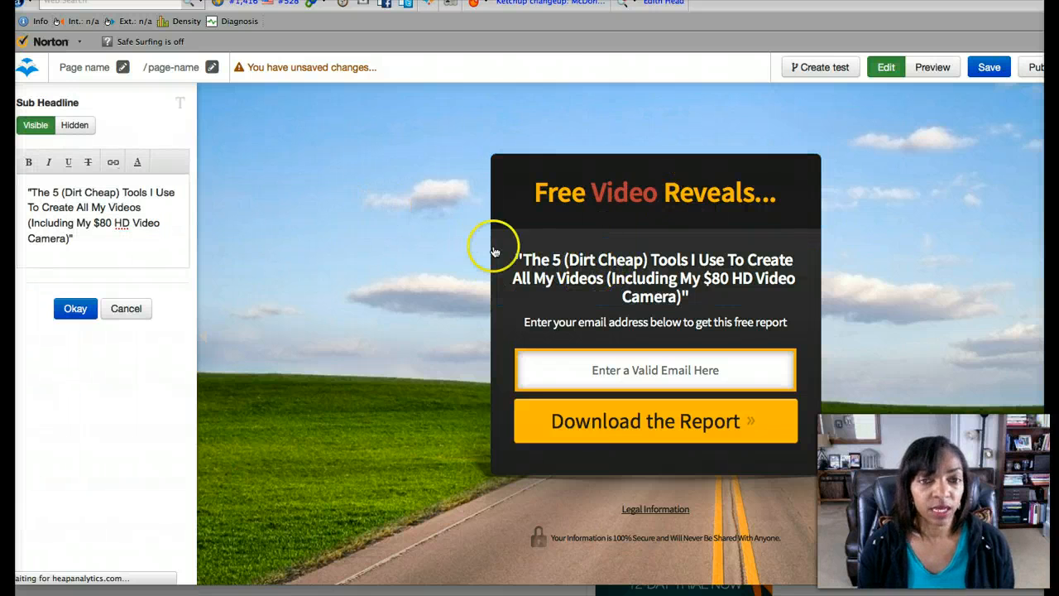
pyautogui.click(65, 238)
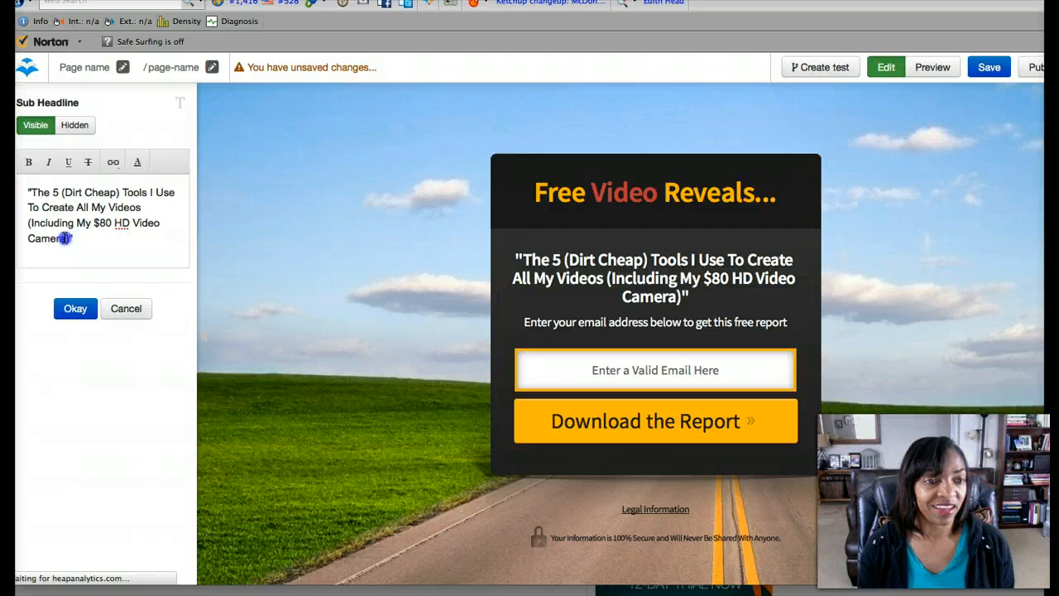
pyautogui.keyDown('shift'); pyautogui.click(23, 223); pyautogui.keyUp('shift')
pyautogui.press('BackSpace')
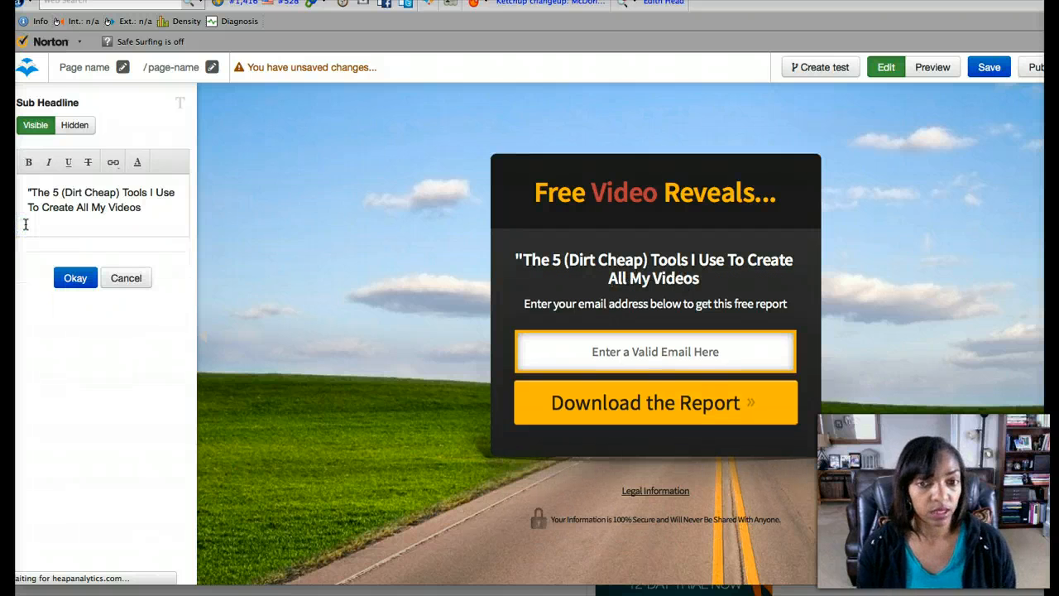
# Color the whole sub headline "The 5 (Dirt Cheap) Tools I Use To Create All My Videos" light blue
pyautogui.moveTo(144, 207); pyautogui.dragTo(21, 187)
pyautogui.click(138, 164)
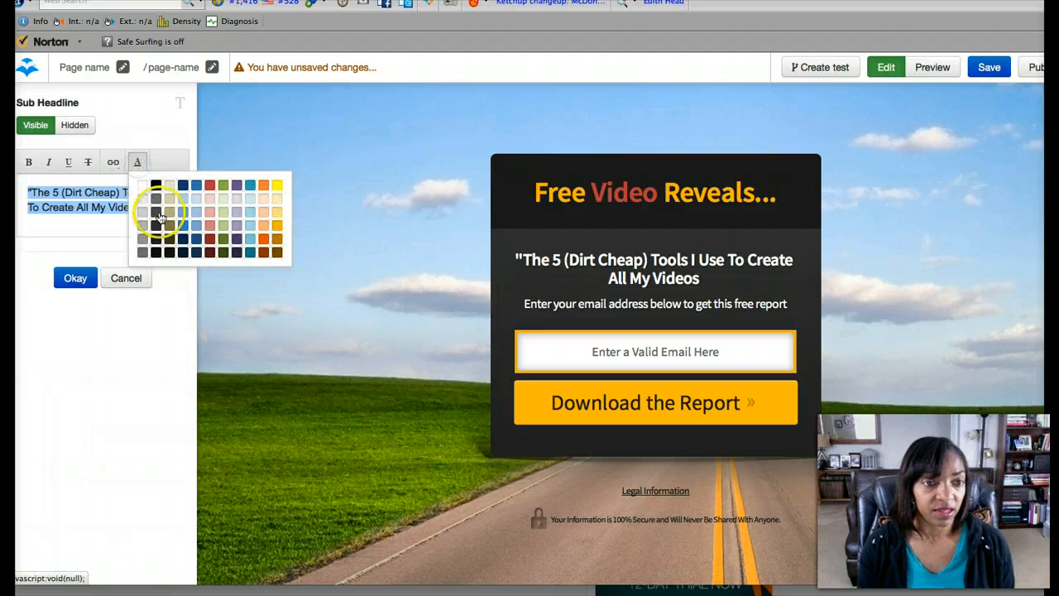
pyautogui.click(251, 228)
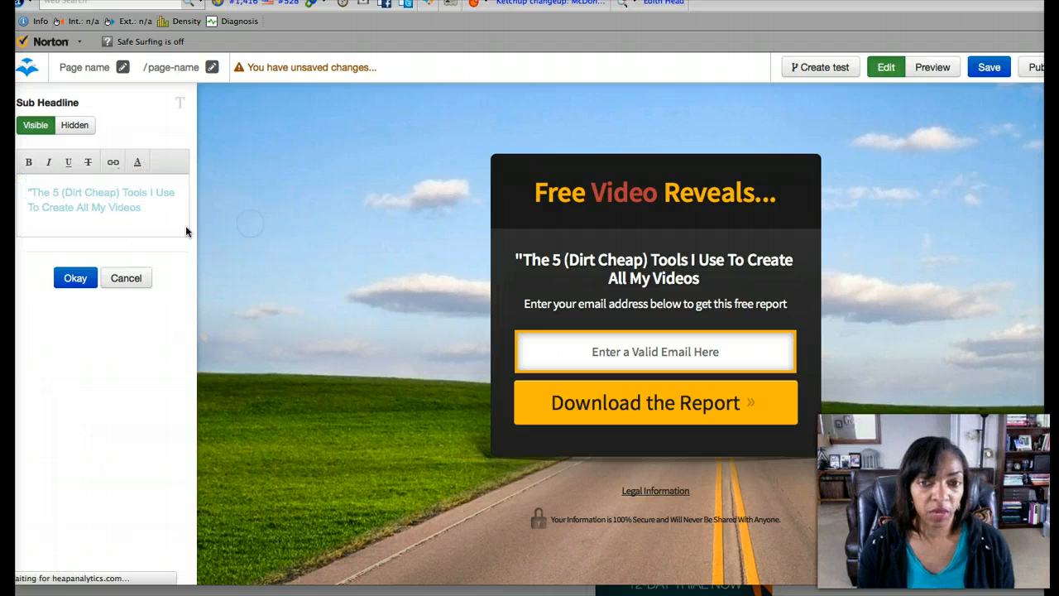
pyautogui.click(142, 168)
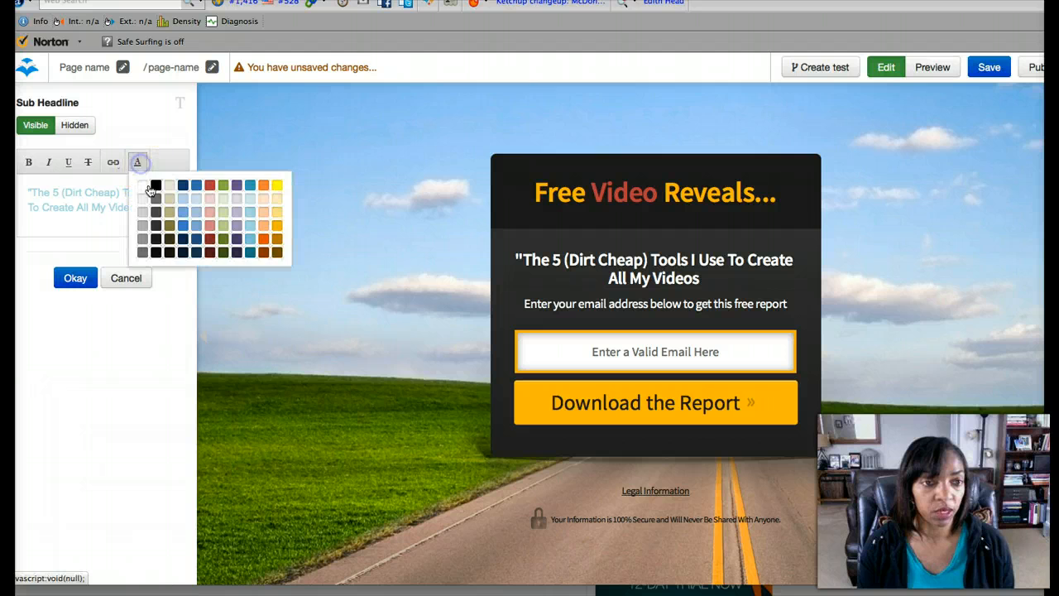
pyautogui.click(194, 209)
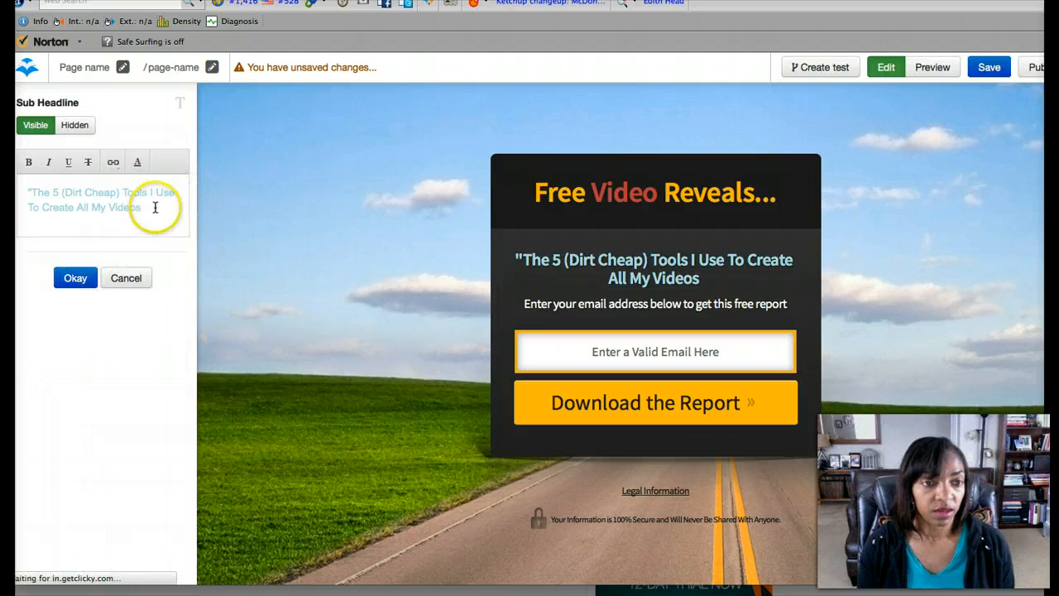
# Recolor the whole sub headline a darker blue and apply the change
pyautogui.tripleClick(155, 207)
pyautogui.click(138, 162)
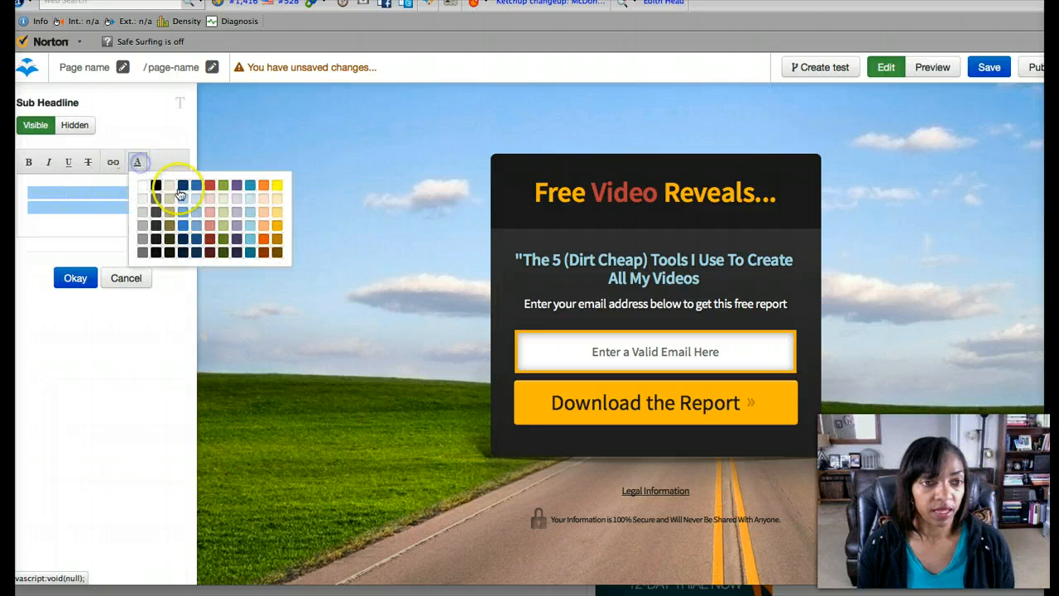
pyautogui.click(196, 189)
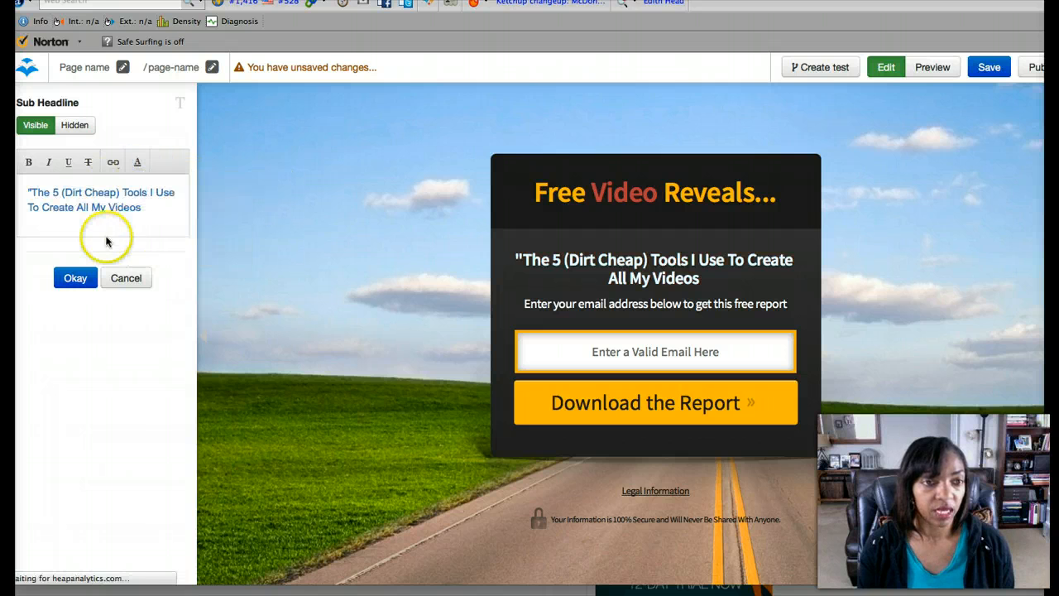
pyautogui.click(75, 277)
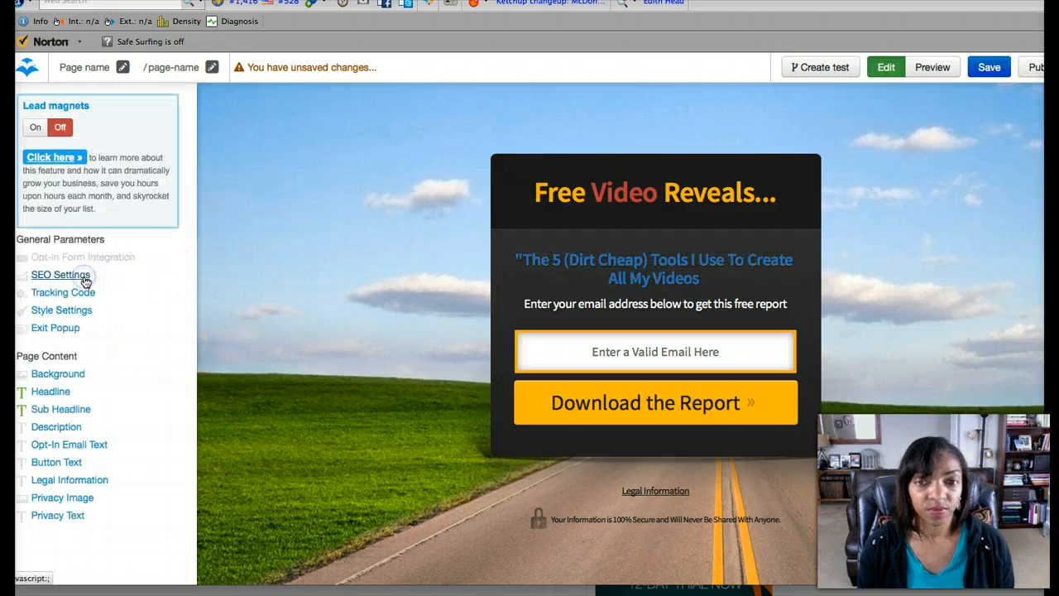
# Add the word "best" to the description so it reads "Enter your best email address below to get this free report", and apply it
pyautogui.click(638, 307)
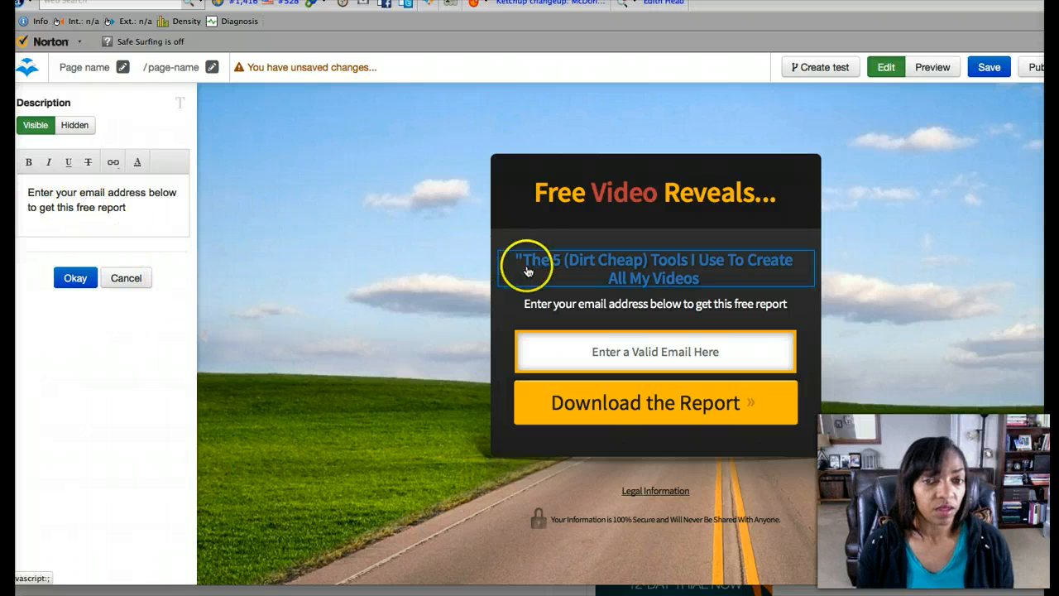
pyautogui.click(80, 193)
pyautogui.write('best')
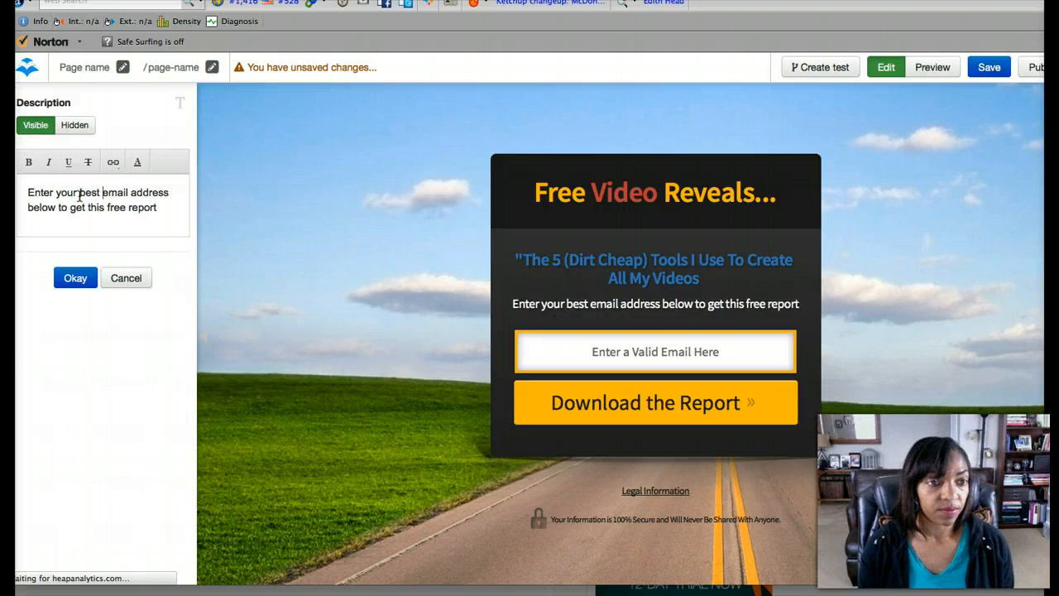
pyautogui.click(74, 278)
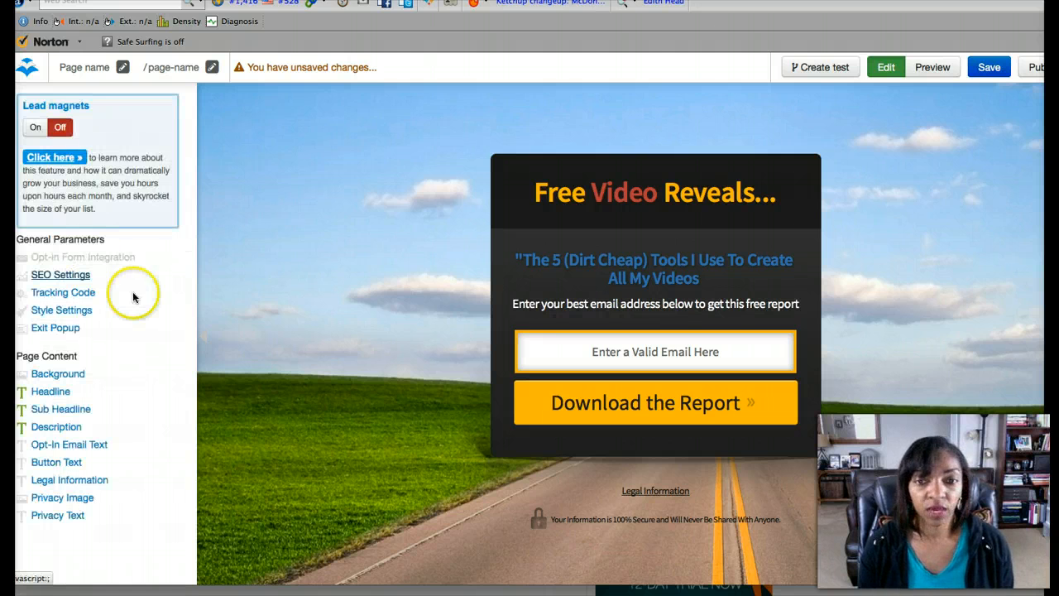
# Check the settings for the opt-in email placeholder and the download button's text
pyautogui.click(614, 351)
pyautogui.click(636, 411)
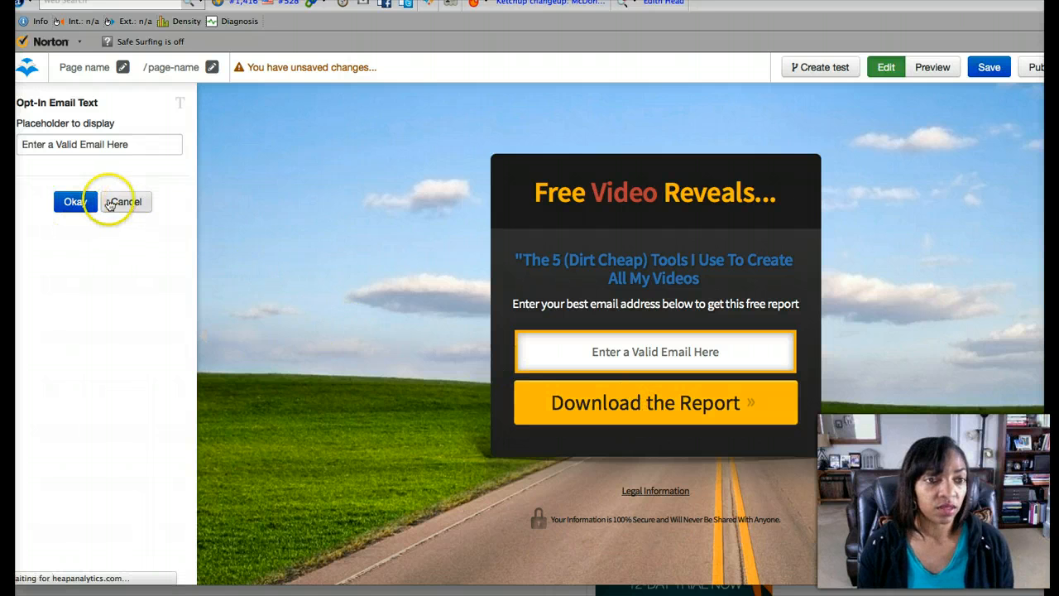
pyautogui.click(78, 202)
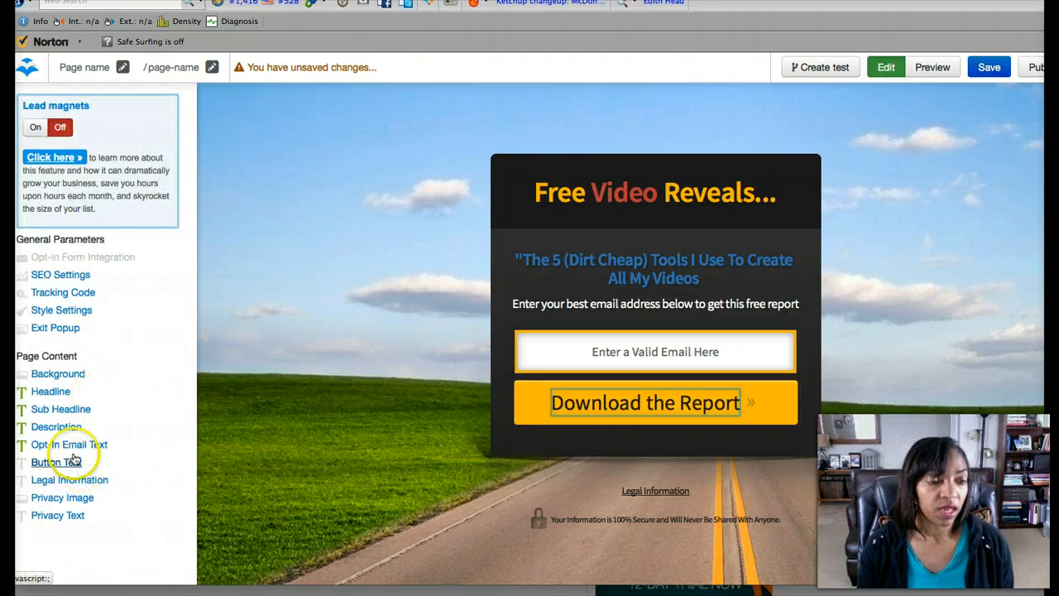
pyautogui.click(150, 188)
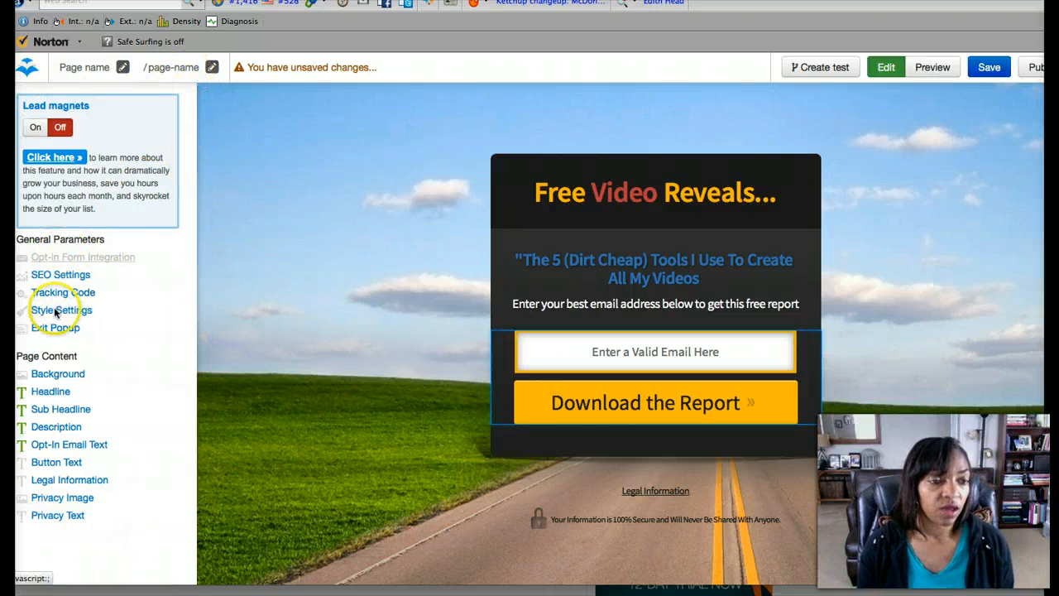
# Try to upload "Leadpages Capture Page 1sh.png" as the page's background image
pyautogui.click(58, 374)
pyautogui.click(81, 148)
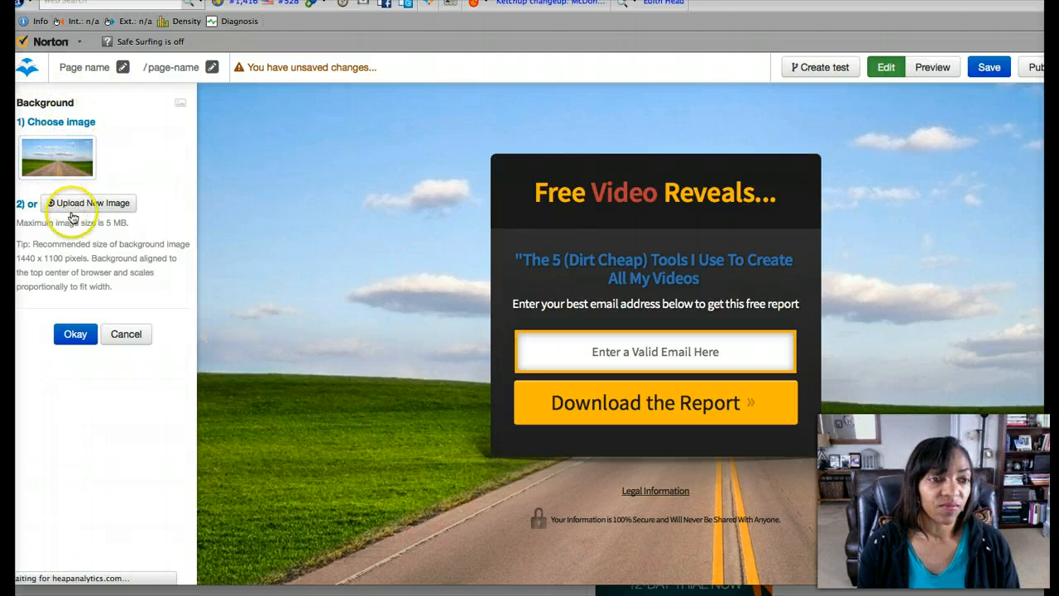
pyautogui.click(59, 157)
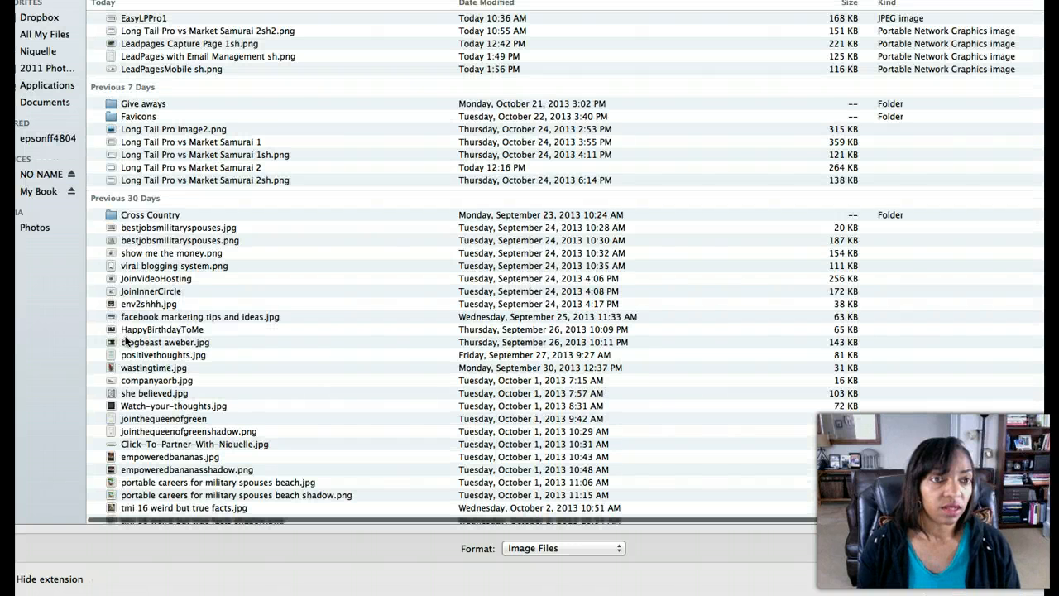
pyautogui.click(156, 46)
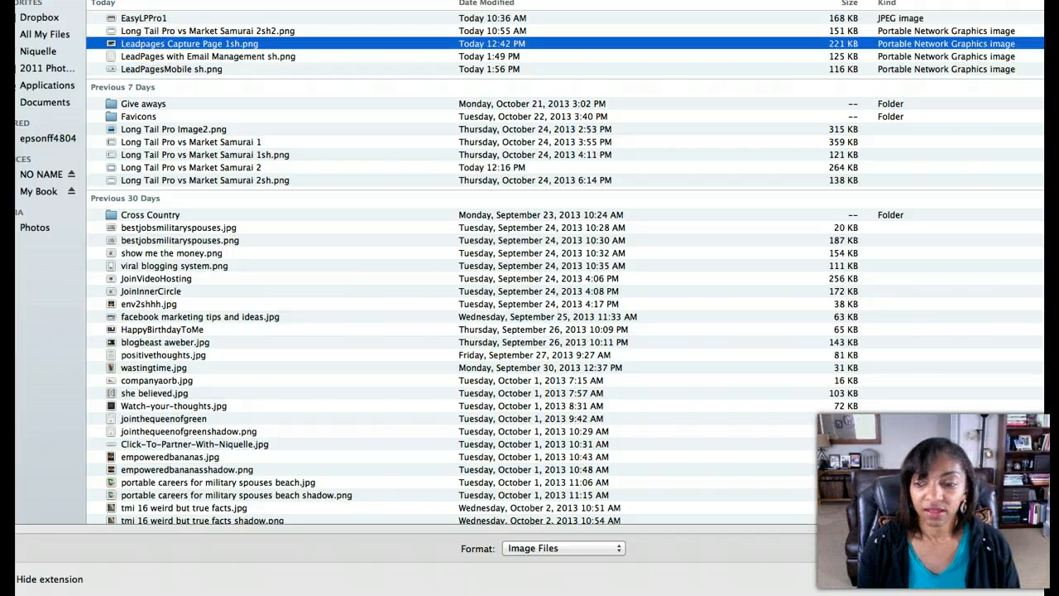
pyautogui.press('Return')
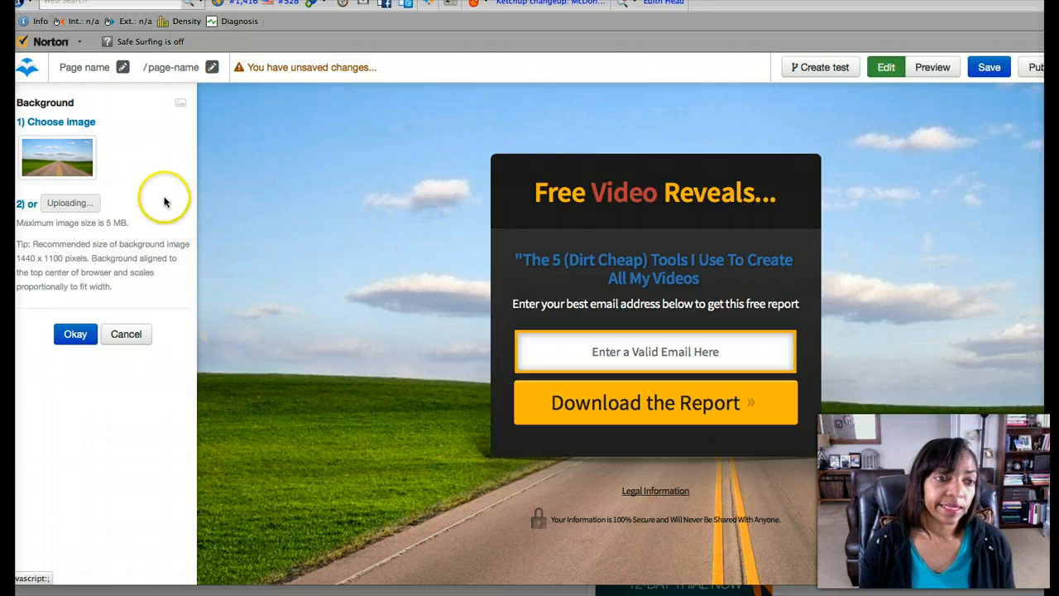
pyautogui.click(130, 334)
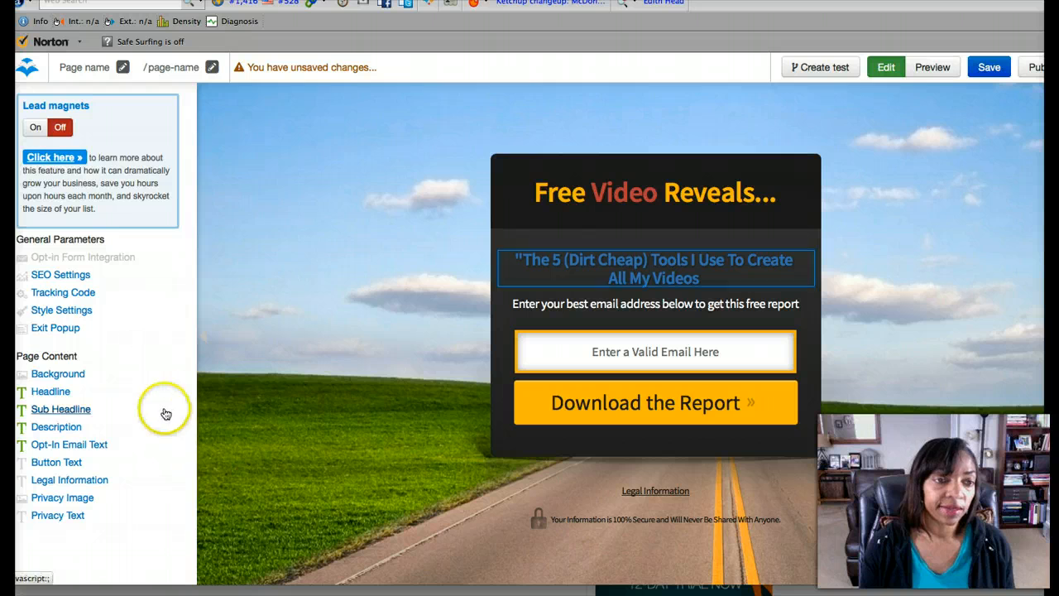
# Check the progress of the image upload in the background settings
pyautogui.click(52, 374)
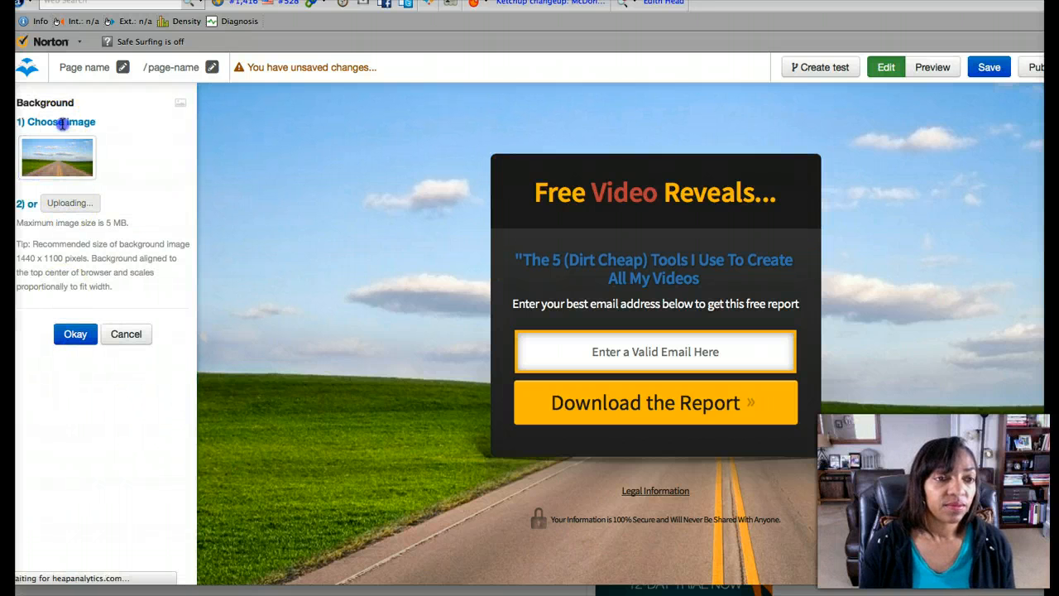
pyautogui.click(121, 335)
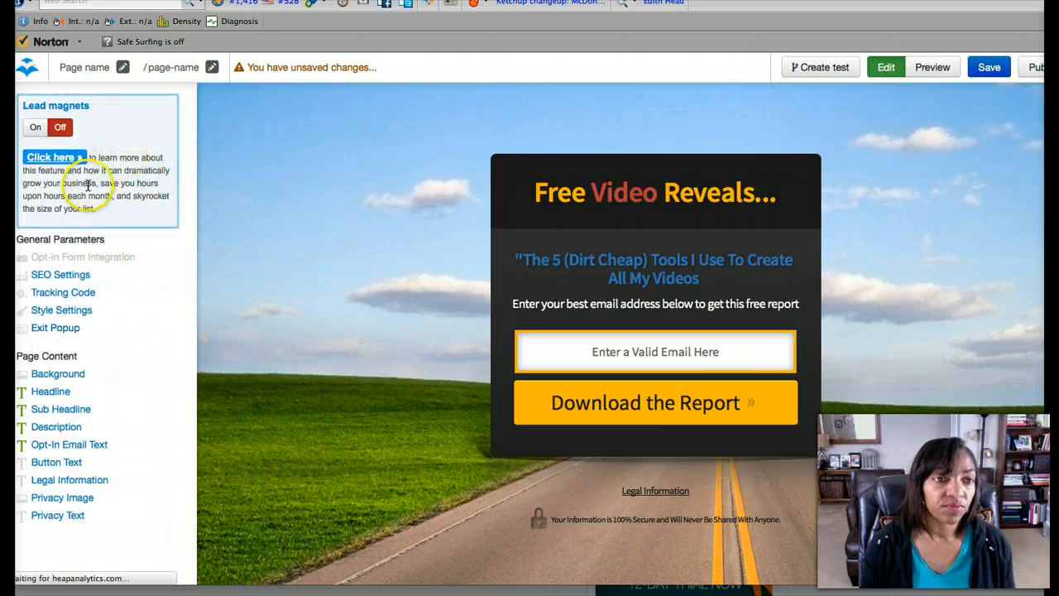
pyautogui.click(50, 375)
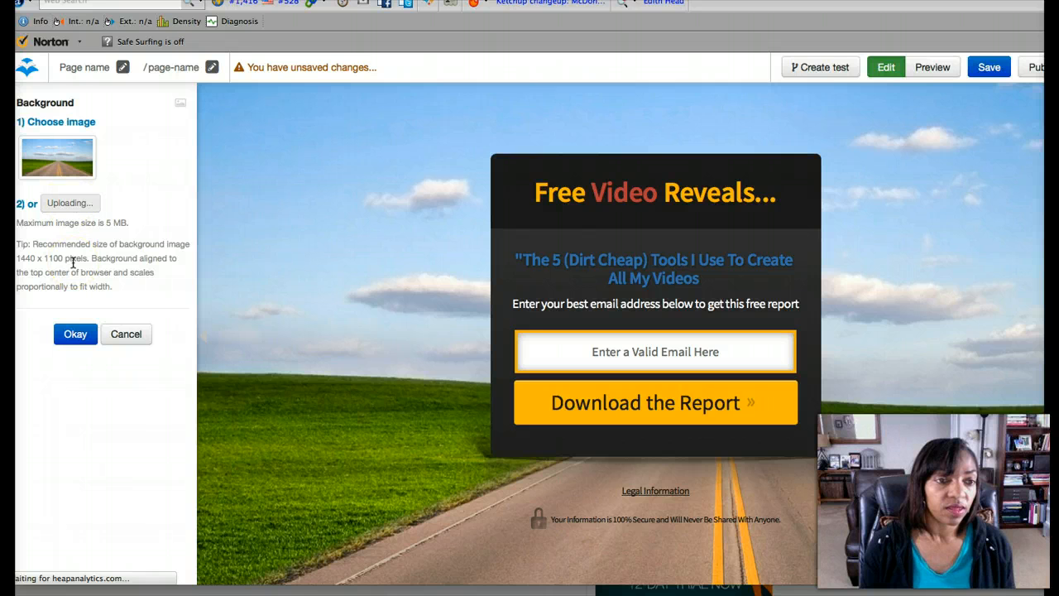
pyautogui.click(125, 334)
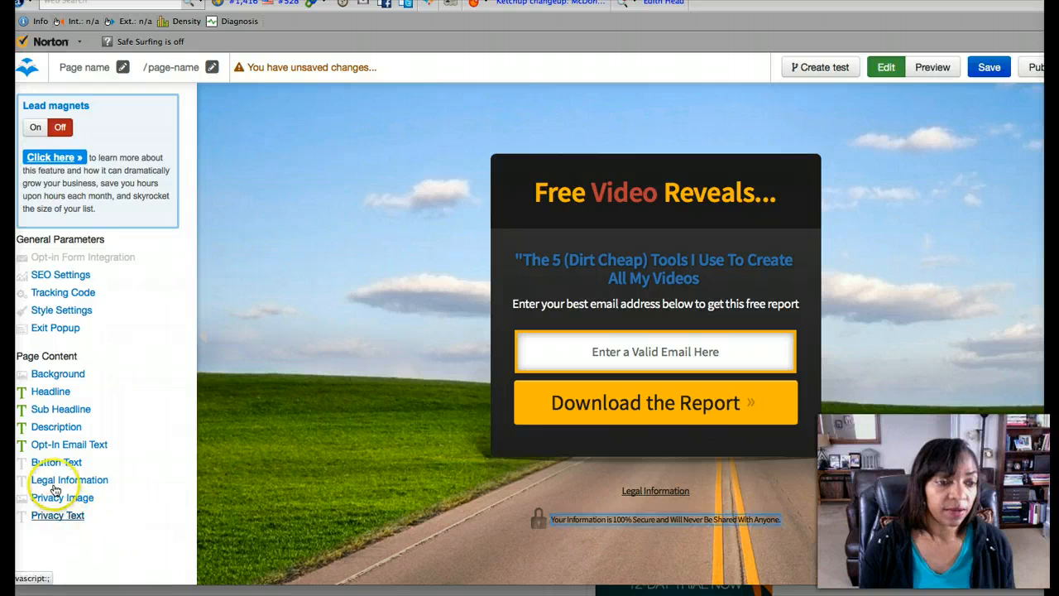
# Change the button text to "Download the Video" and apply it
pyautogui.click(57, 463)
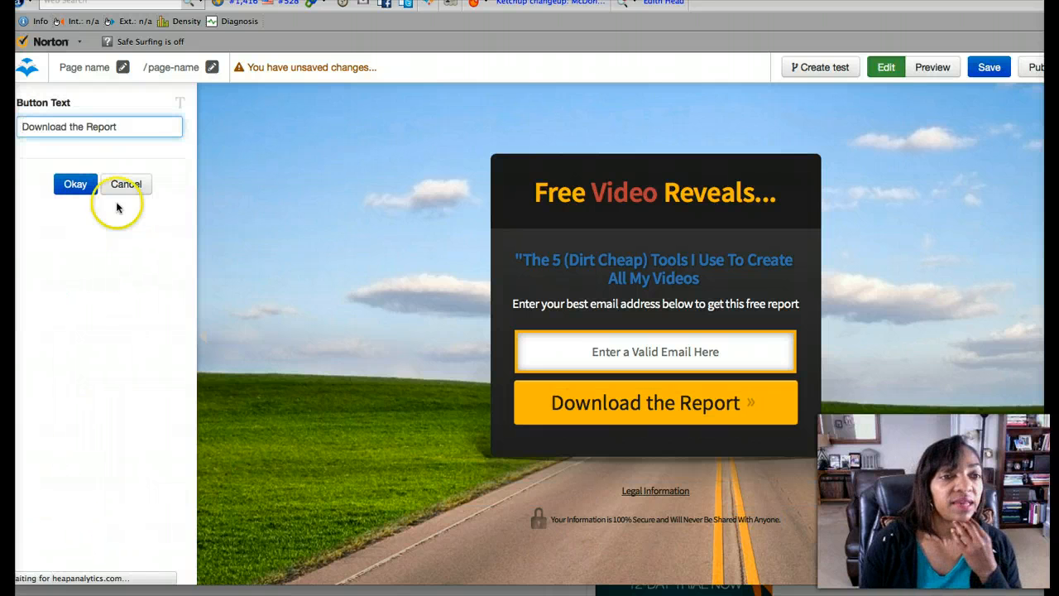
pyautogui.click(127, 127)
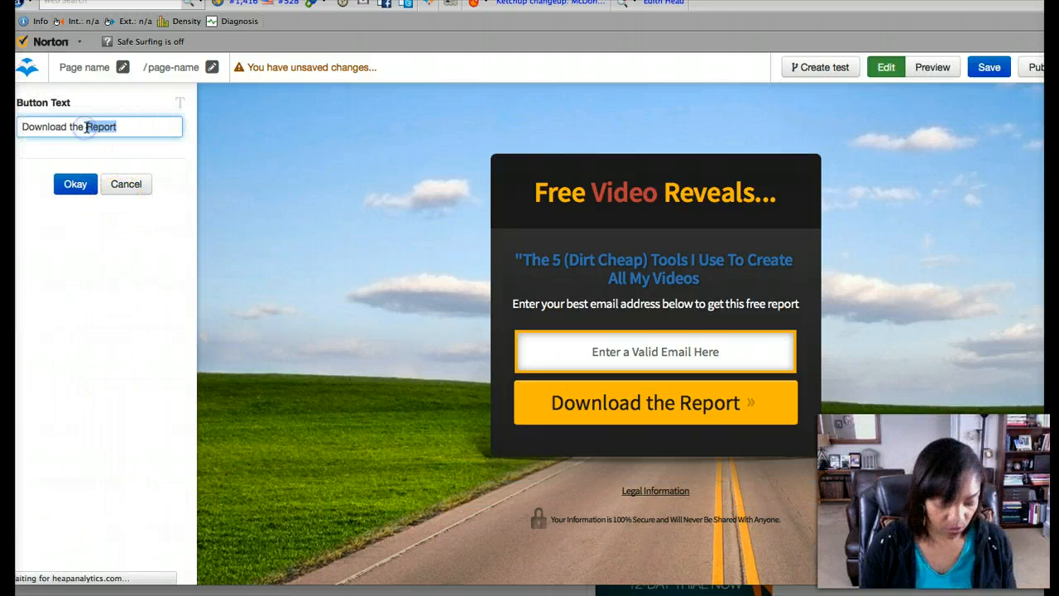
pyautogui.write('Vi')
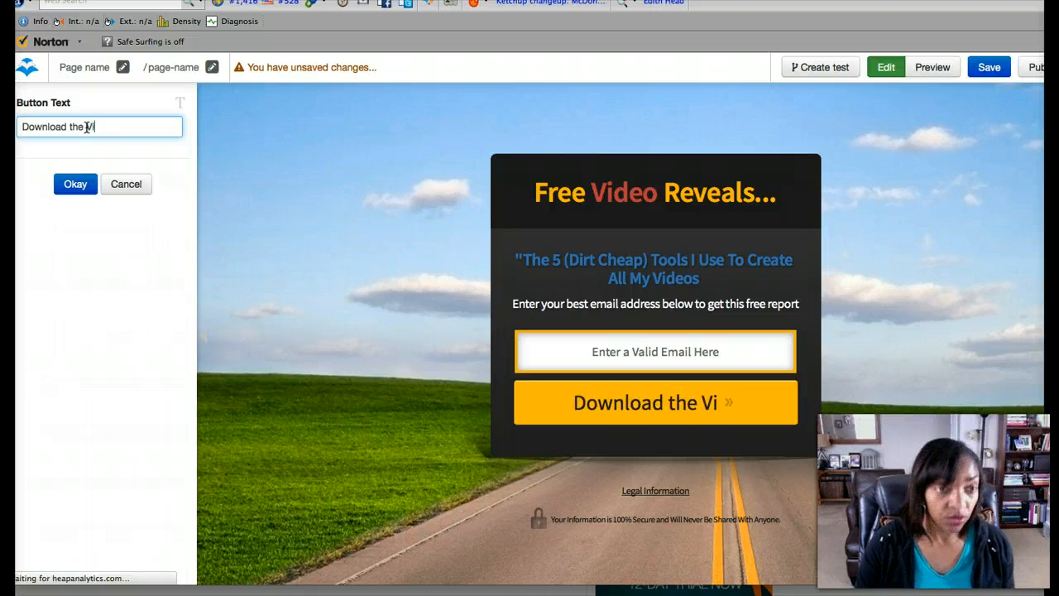
pyautogui.write('deo')
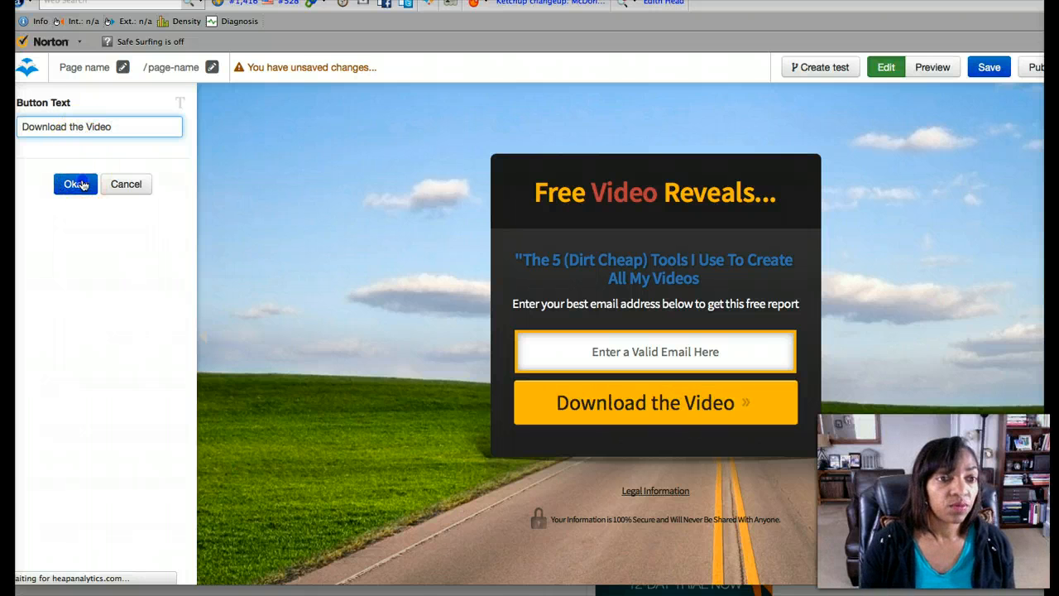
pyautogui.click(76, 184)
# Hide the Legal Information link beneath the opt-in box and apply the change
pyautogui.click(63, 483)
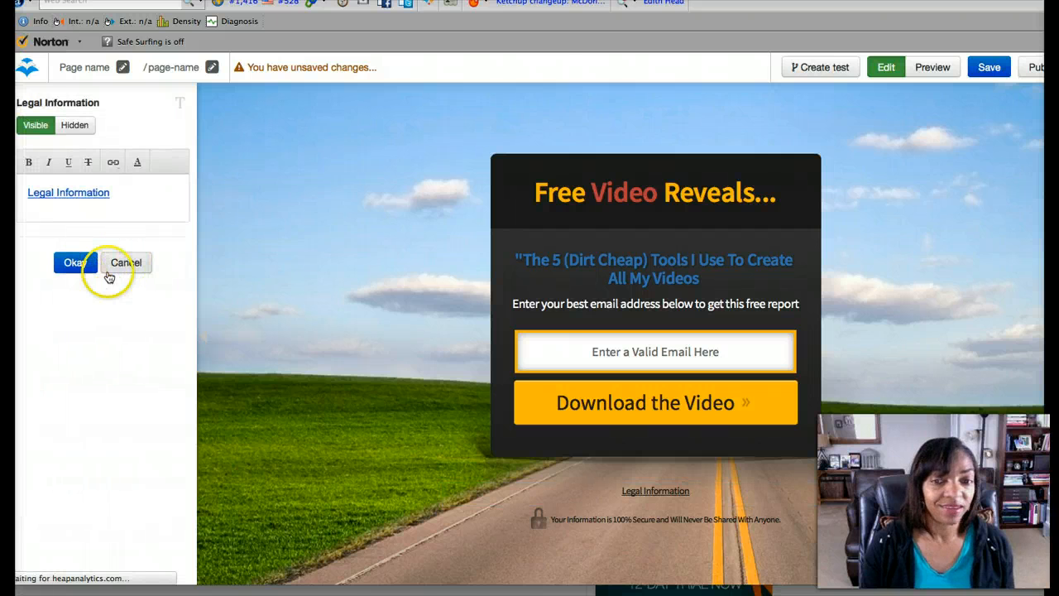
pyautogui.click(75, 124)
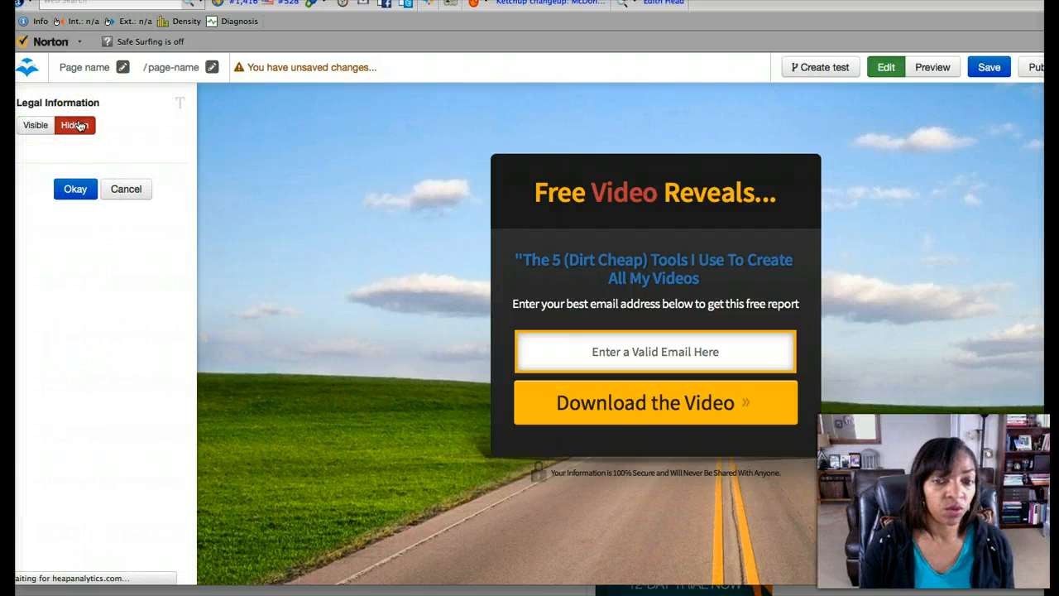
pyautogui.click(76, 189)
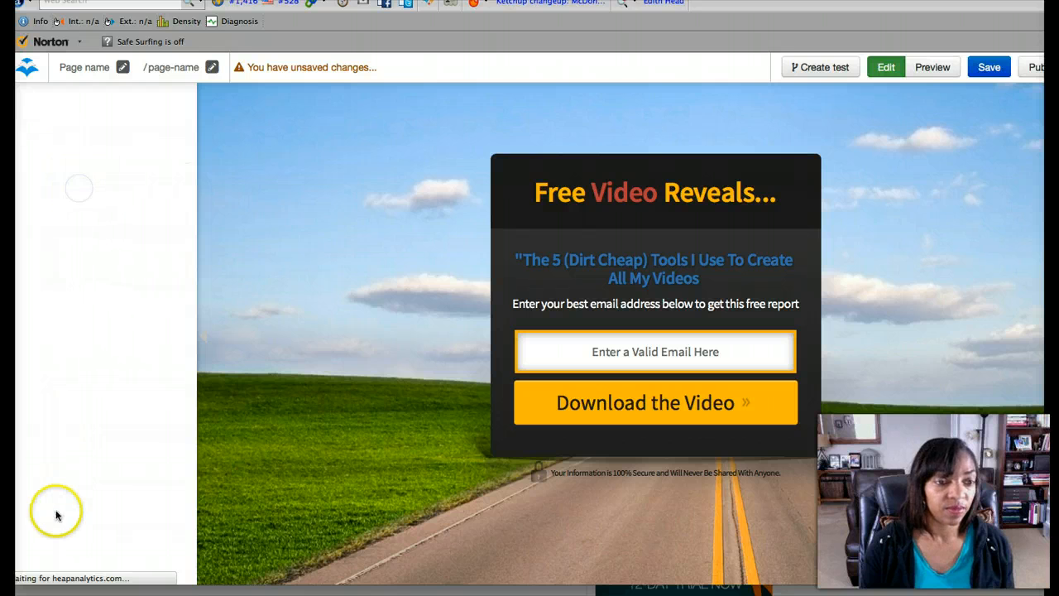
# Hide the privacy lock image beside the privacy text and apply the change
pyautogui.click(54, 498)
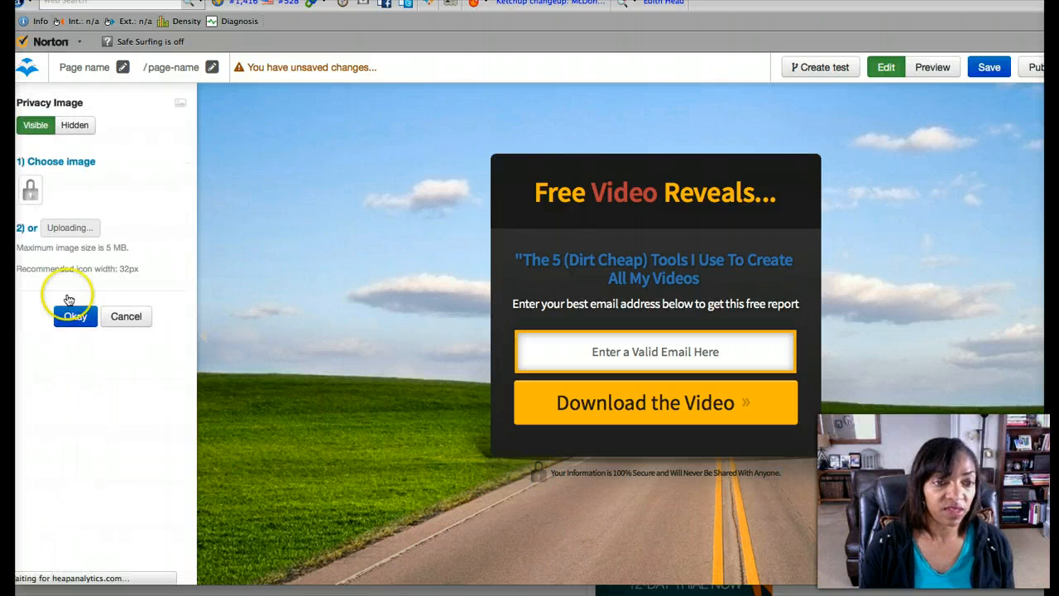
pyautogui.click(74, 125)
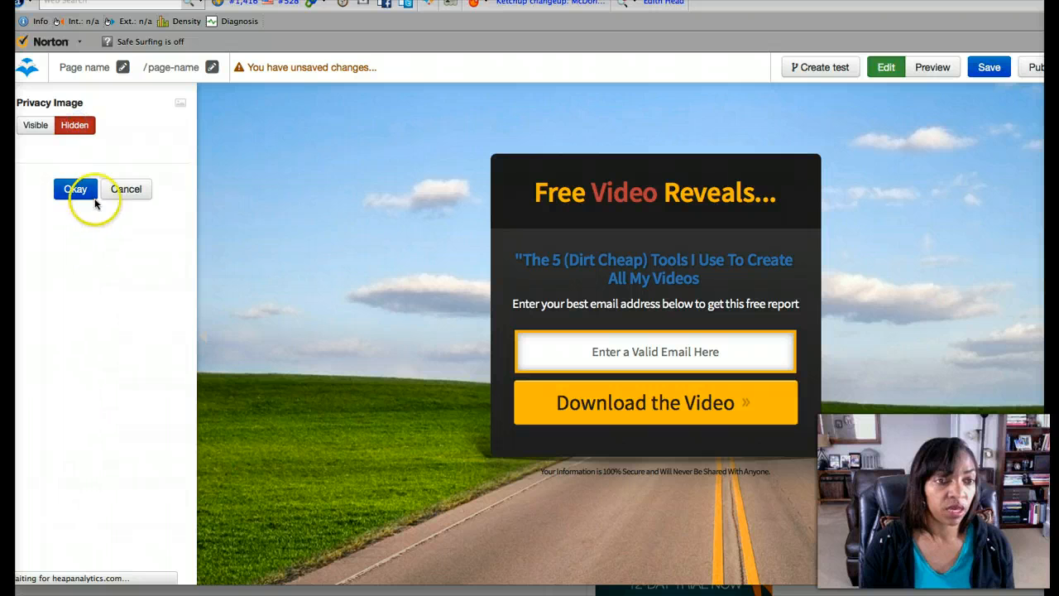
pyautogui.click(84, 190)
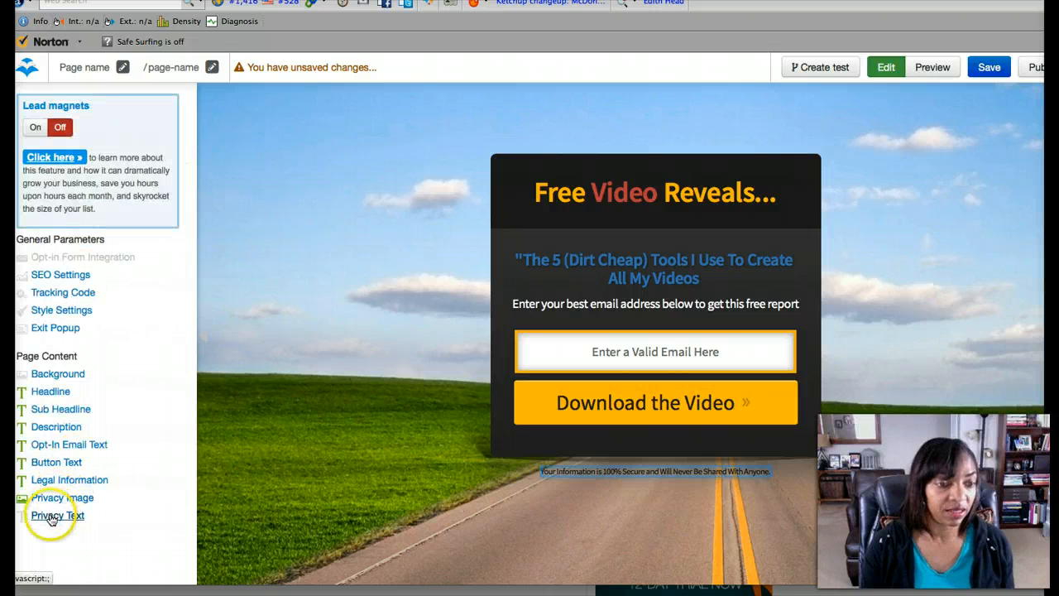
# Replace the privacy text with "I hate spam, too. Your email is 100% safe with me." and apply it
pyautogui.click(52, 516)
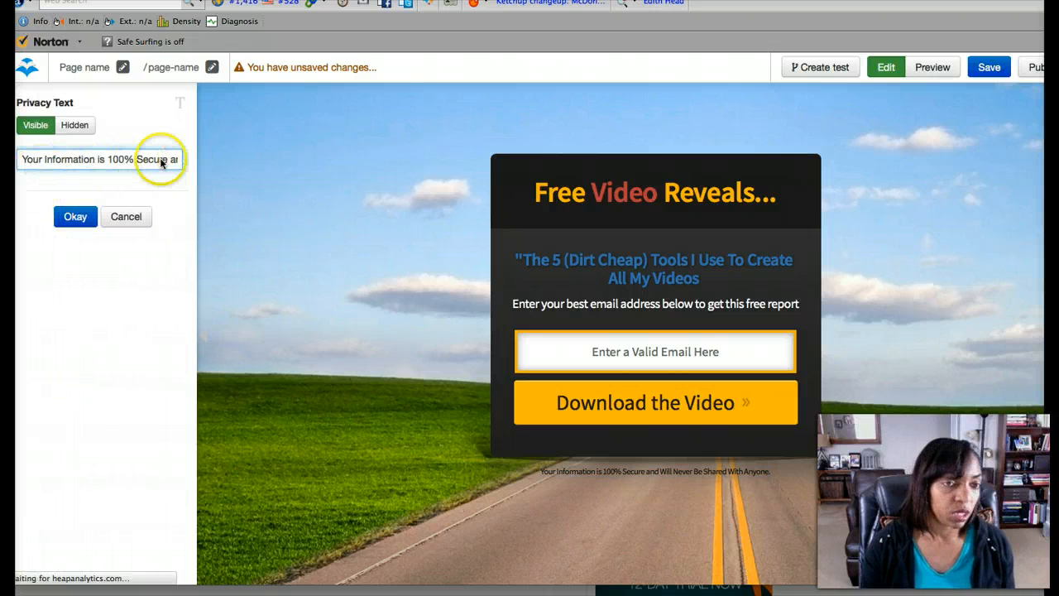
pyautogui.moveTo(22, 160); pyautogui.dragTo(216, 164)
pyautogui.write('I ha')
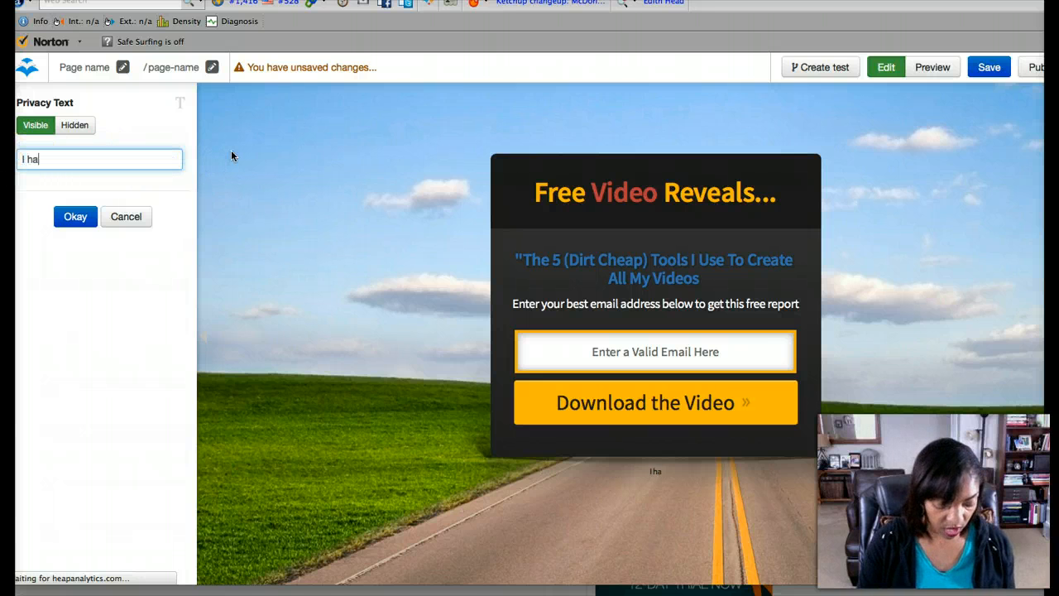
pyautogui.write('te spam')
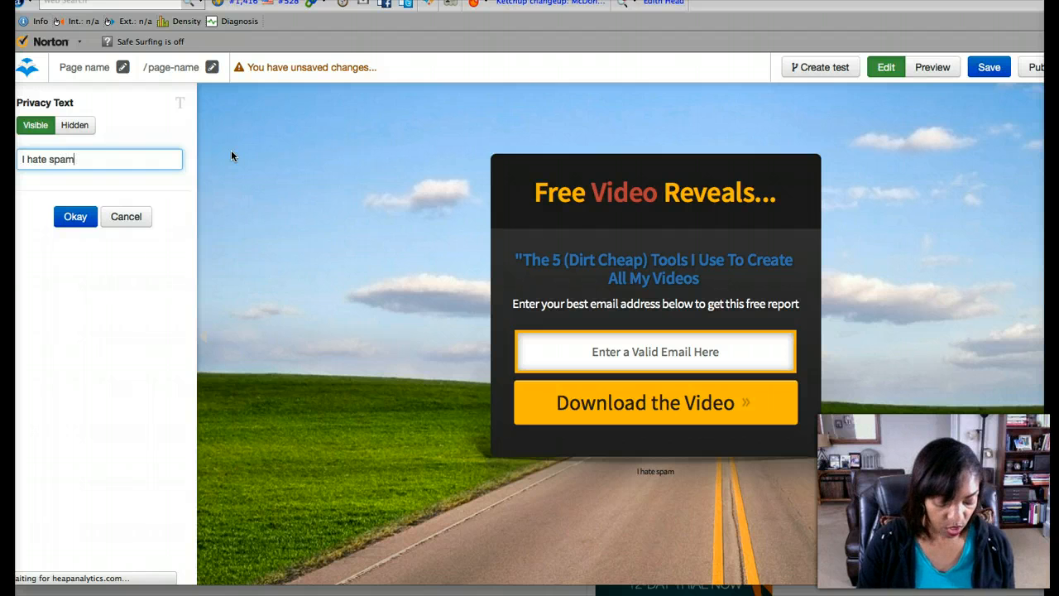
pyautogui.write(', too.  YOur')
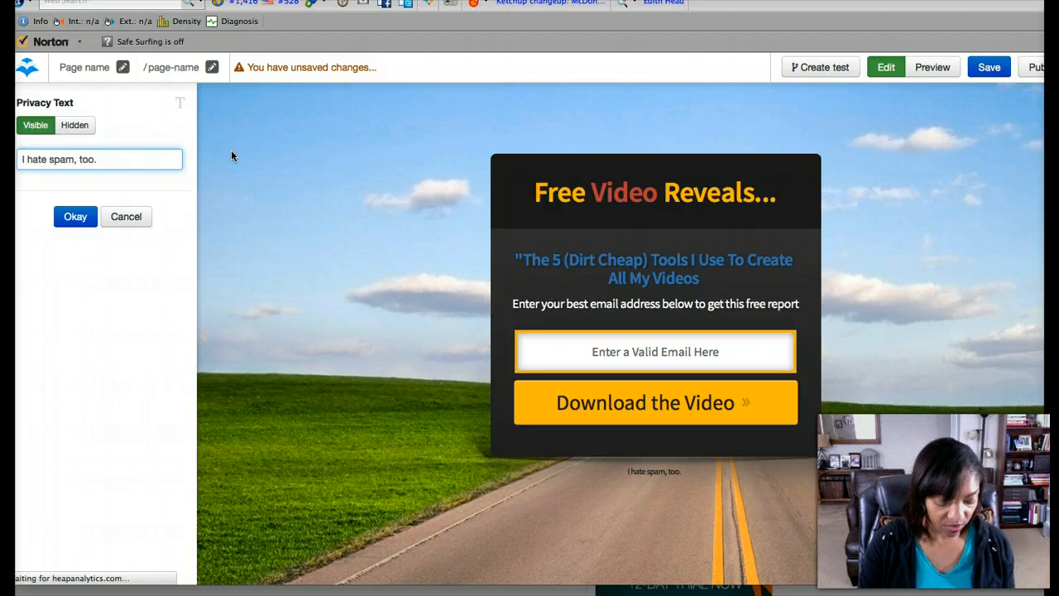
pyautogui.press('BackSpace')
pyautogui.press('BackSpace')
pyautogui.press('BackSpace')
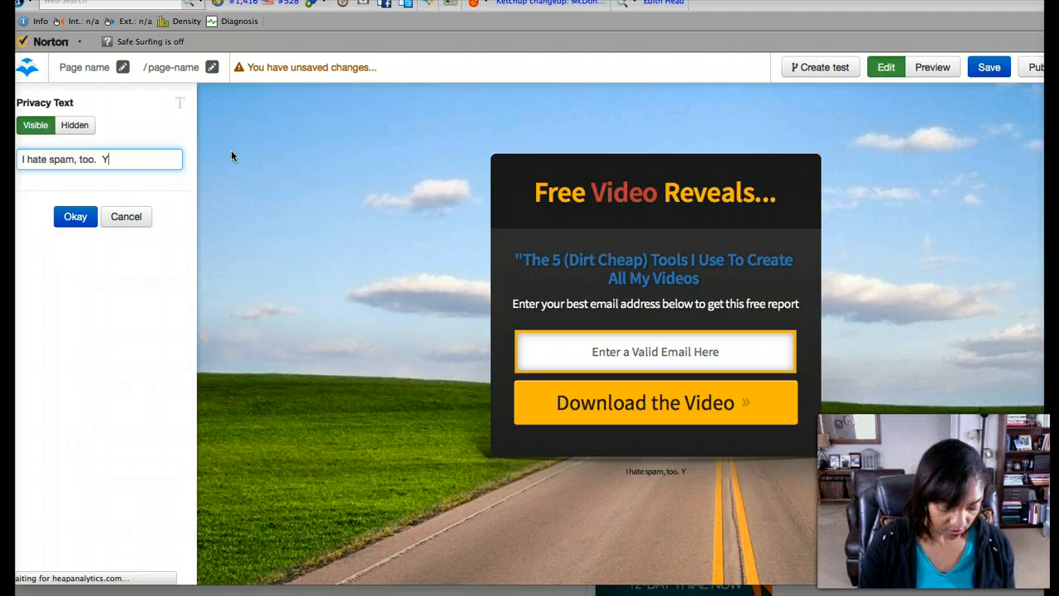
pyautogui.write('our email')
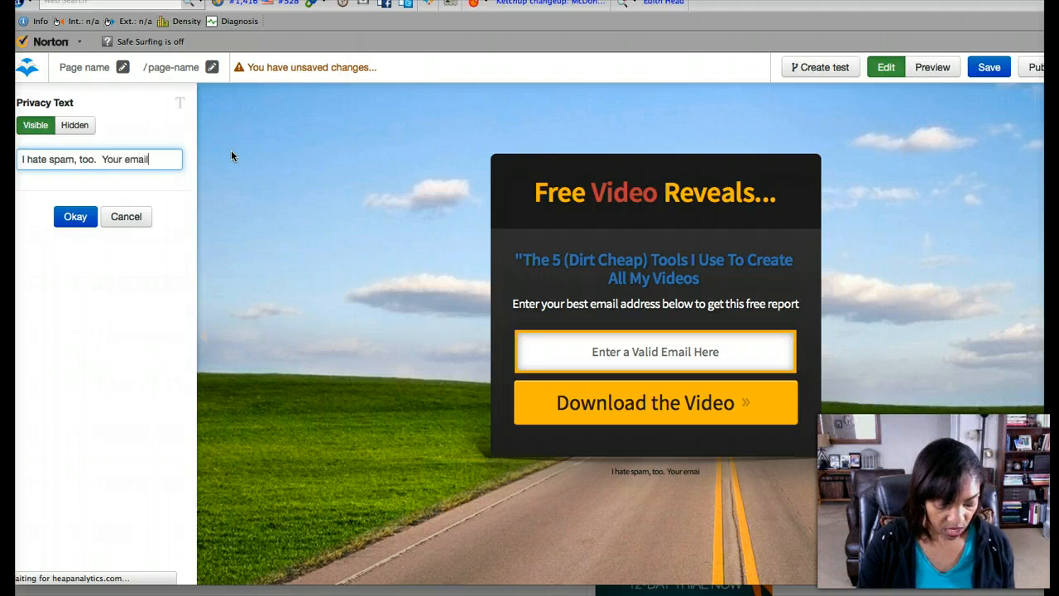
pyautogui.write(' is 100% ')
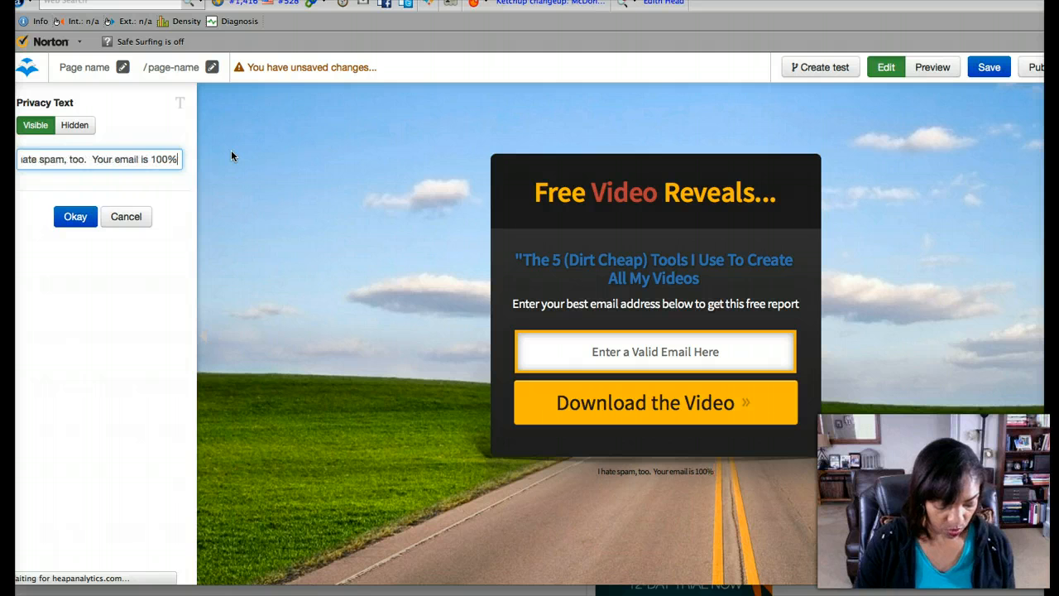
pyautogui.write('safe with me.')
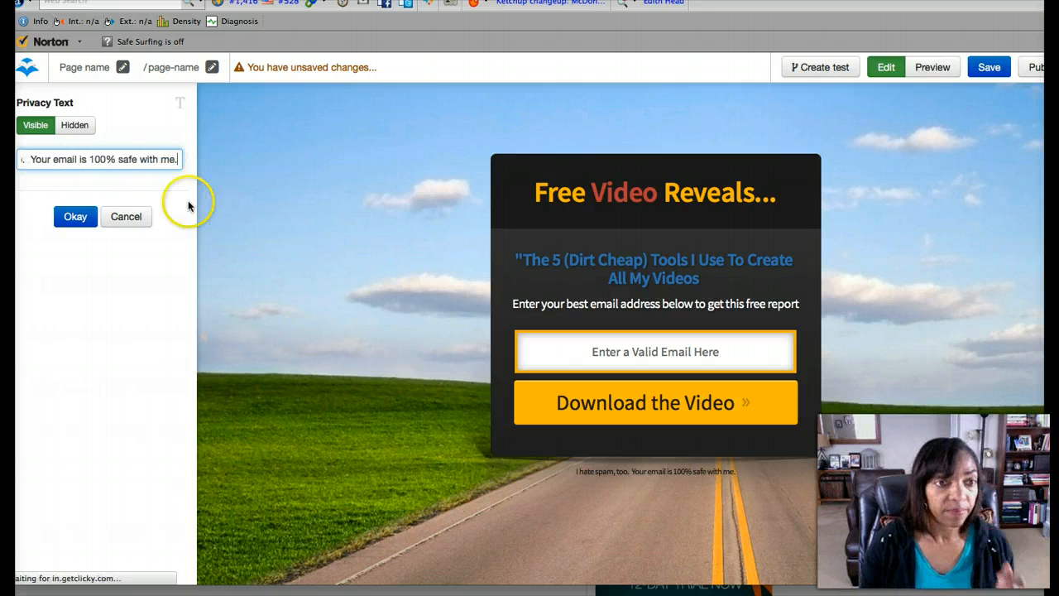
pyautogui.click(76, 216)
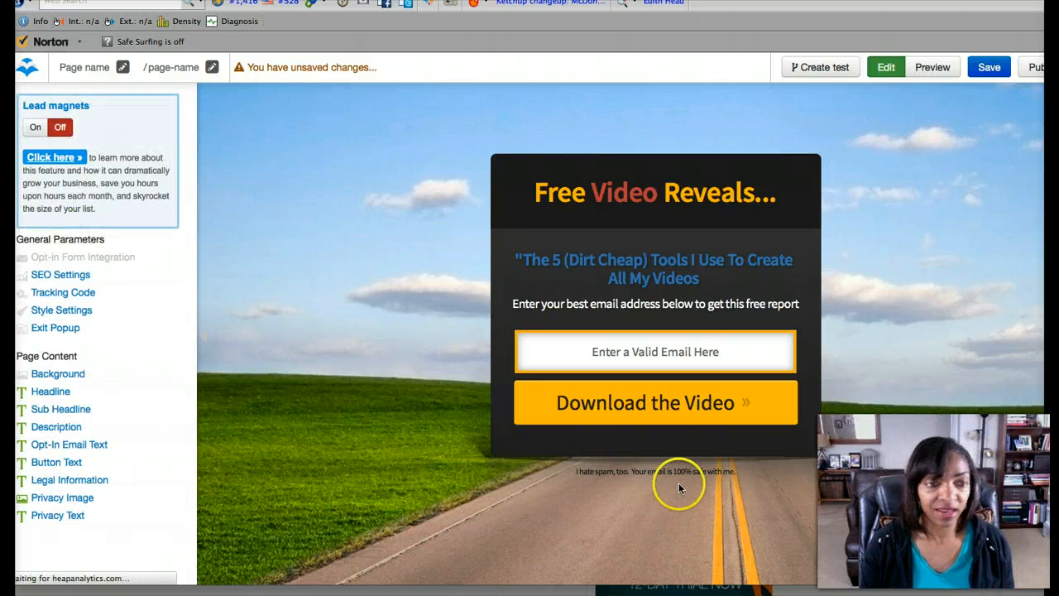
# Recheck the upload progress of the background image and close the background settings
pyautogui.click(52, 374)
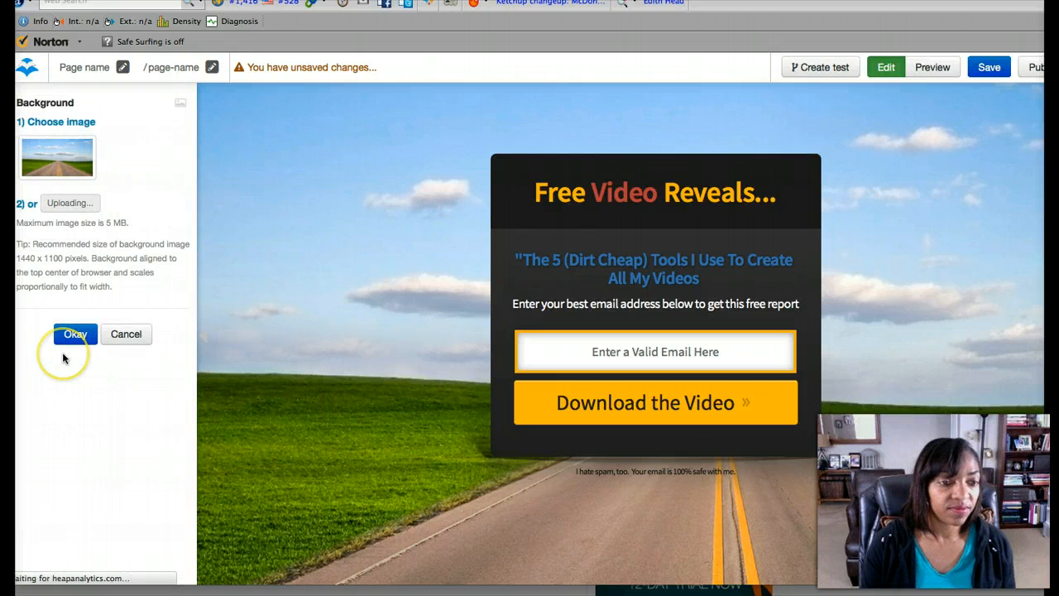
pyautogui.click(138, 342)
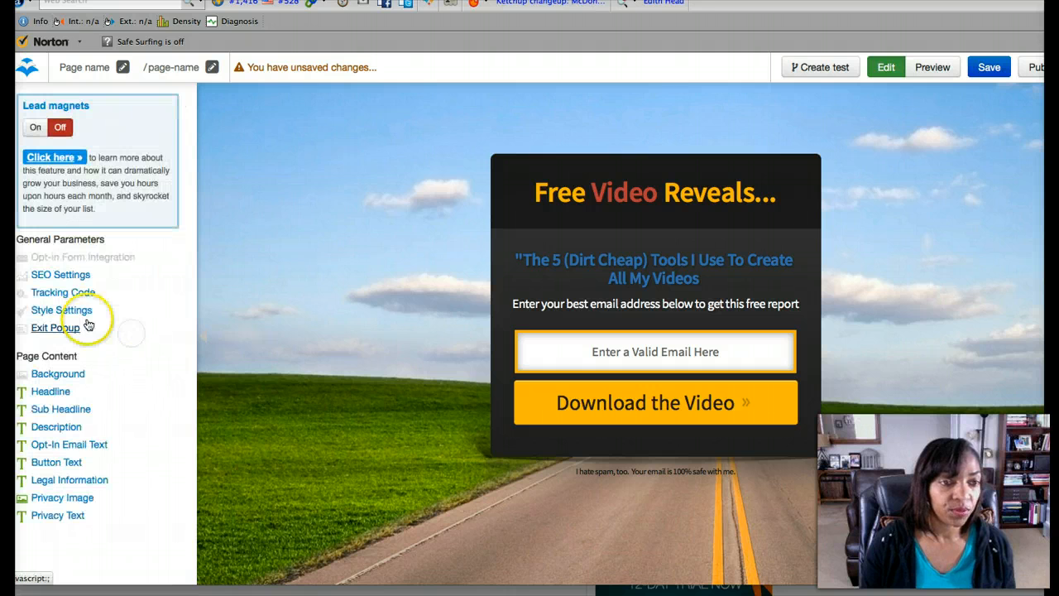
# Set the page title in the SEO settings to "Dirt Cheap Tools"
pyautogui.click(58, 278)
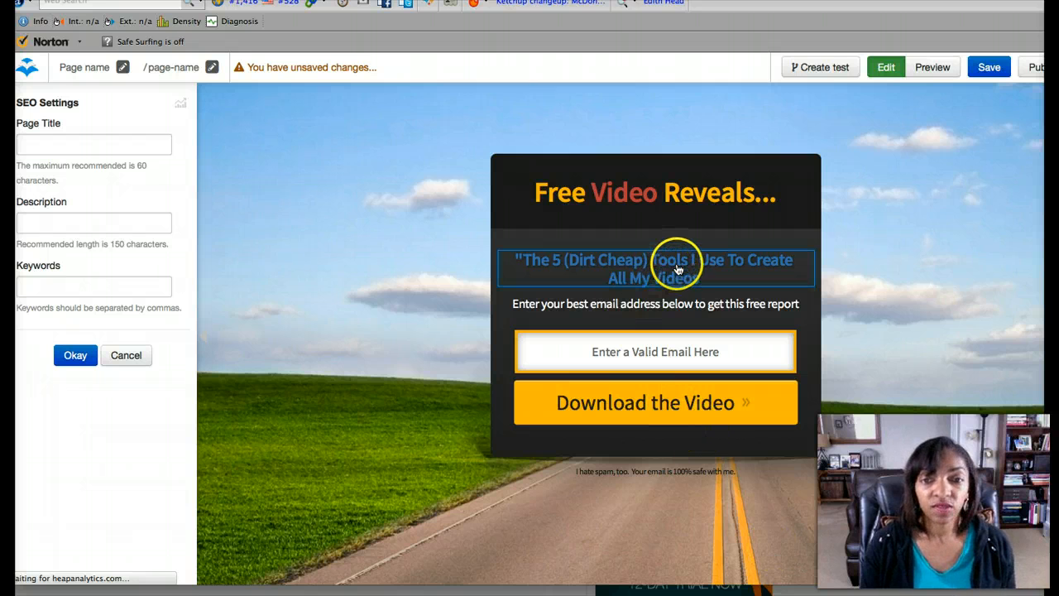
pyautogui.click(91, 147)
pyautogui.write('Dirt Cheap Tools')
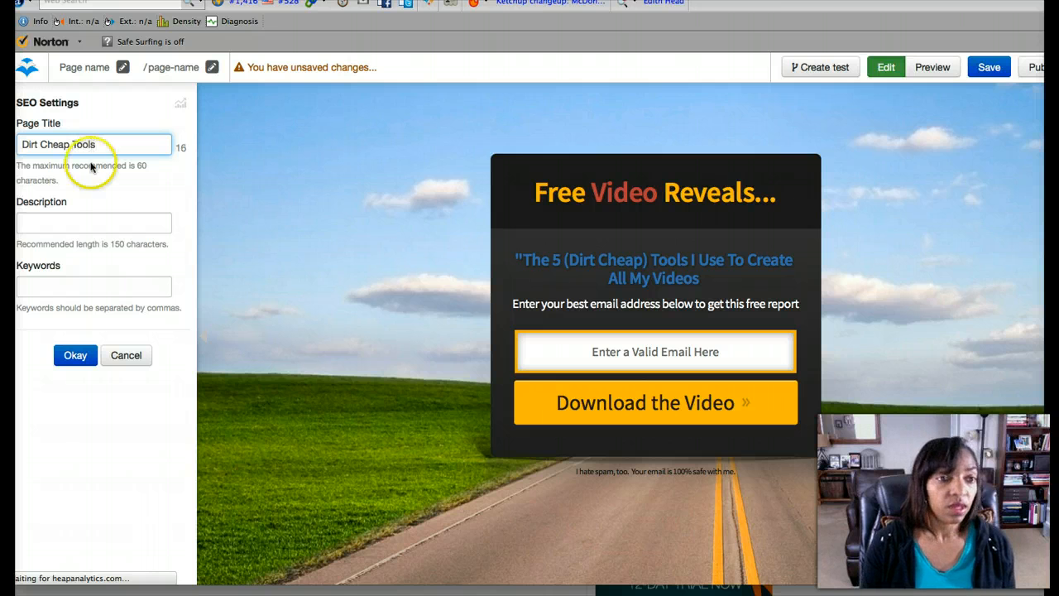
# Fill in the SEO description as "Learn the 5 dirt cheap tools used for creating videos."
pyautogui.click(82, 221)
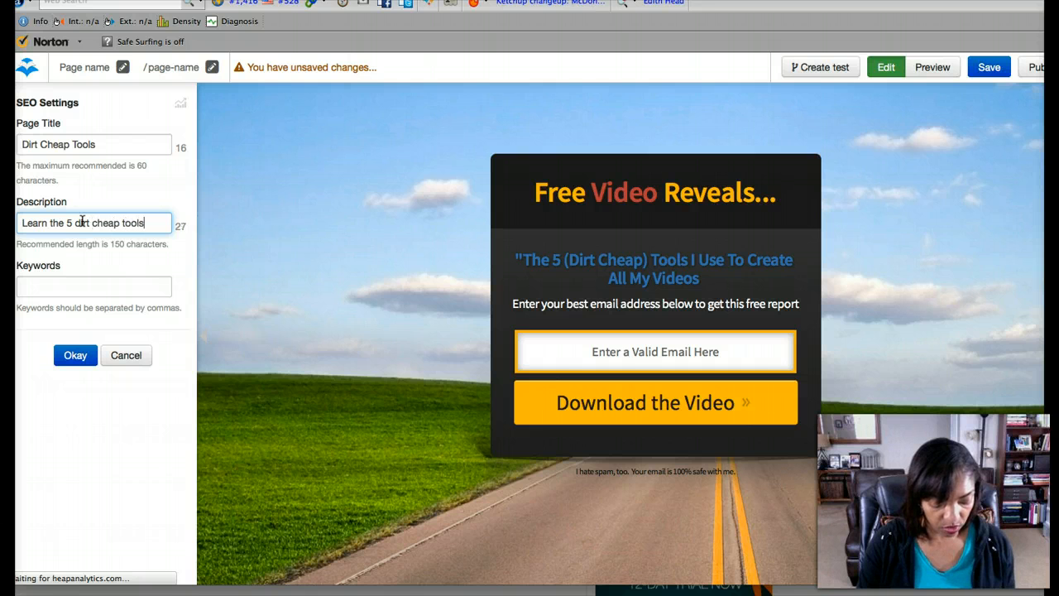
pyautogui.write('ed for ')
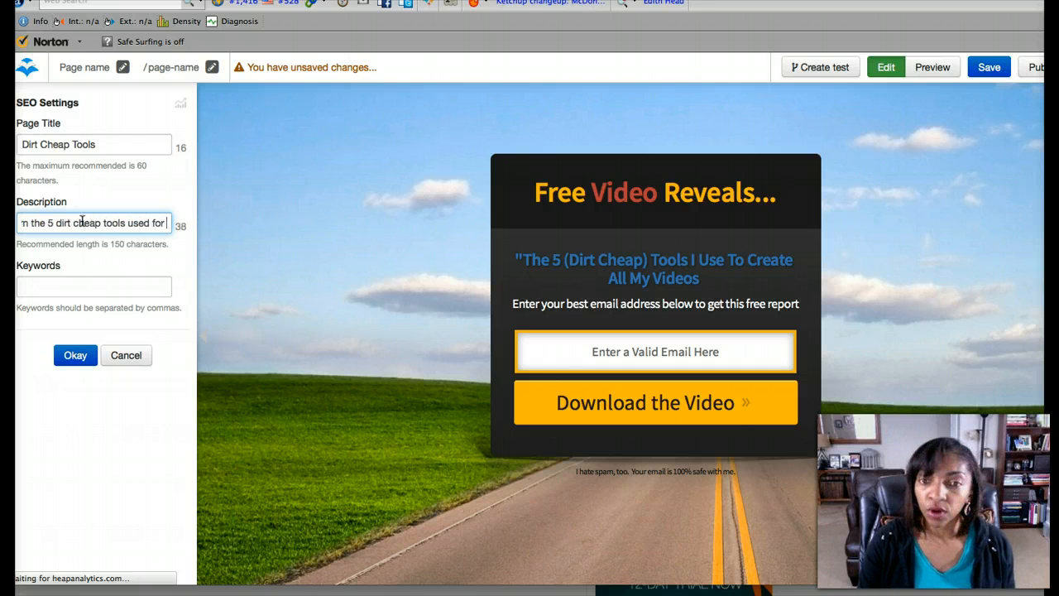
pyautogui.write('re')
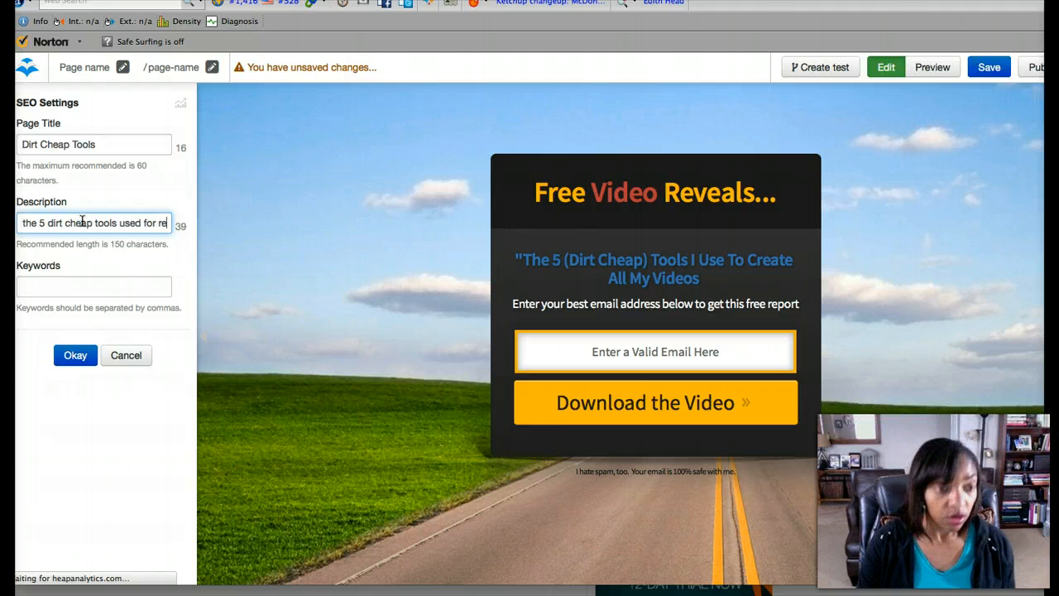
pyautogui.write('ating videos.')
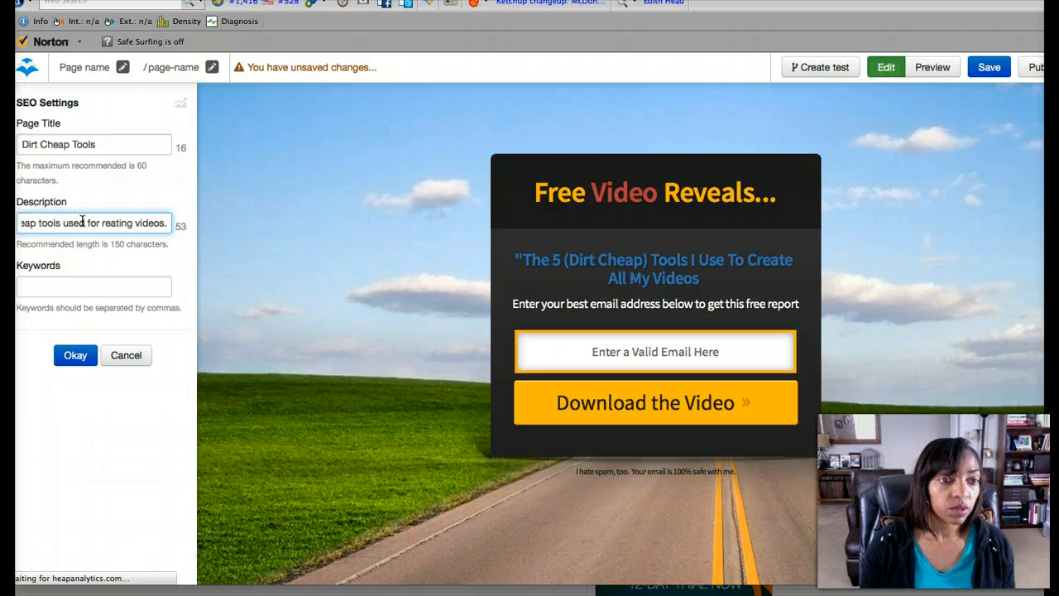
pyautogui.hscroll(-3, 83, 221)
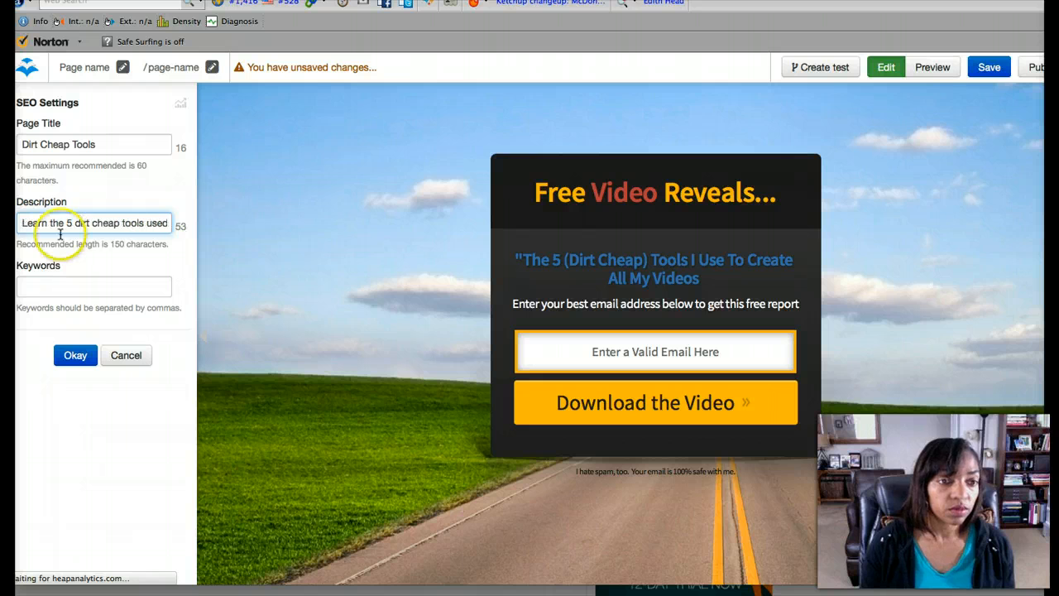
pyautogui.hscroll(1, 151, 222)
pyautogui.hscroll(2, 151, 222)
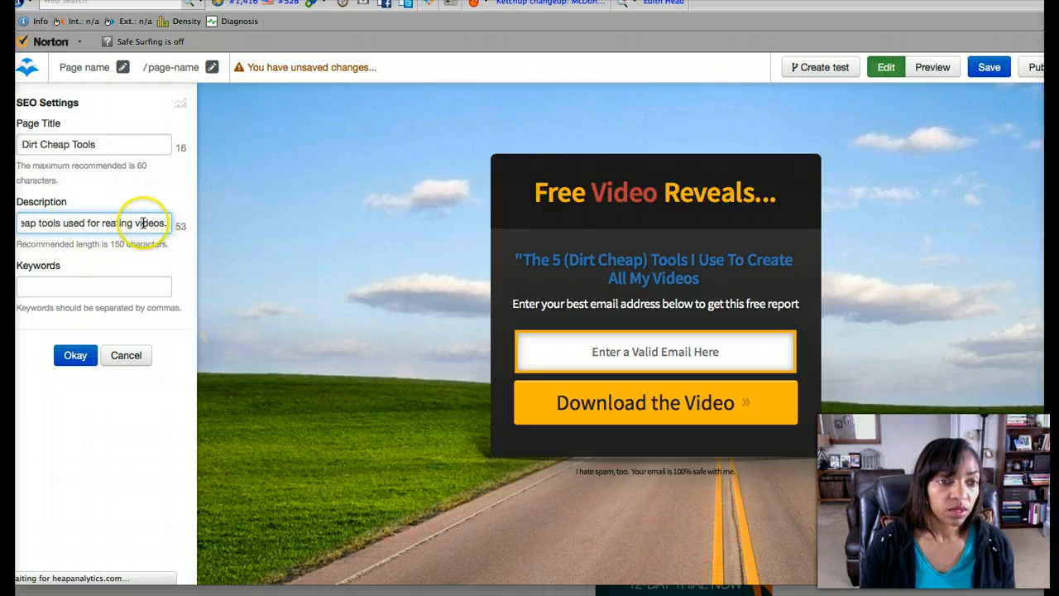
pyautogui.click(102, 222)
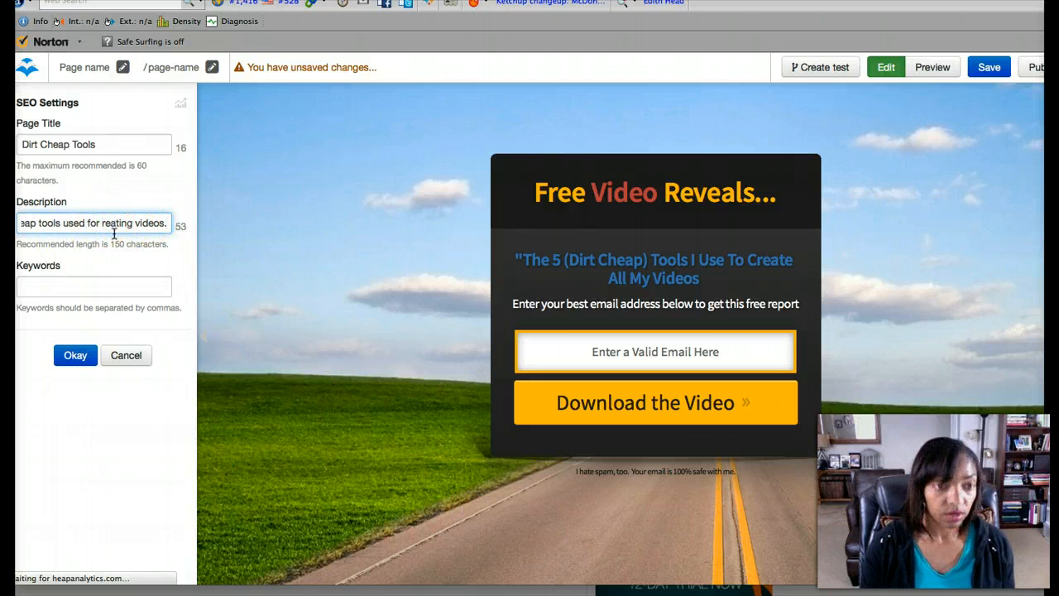
pyautogui.write('c')
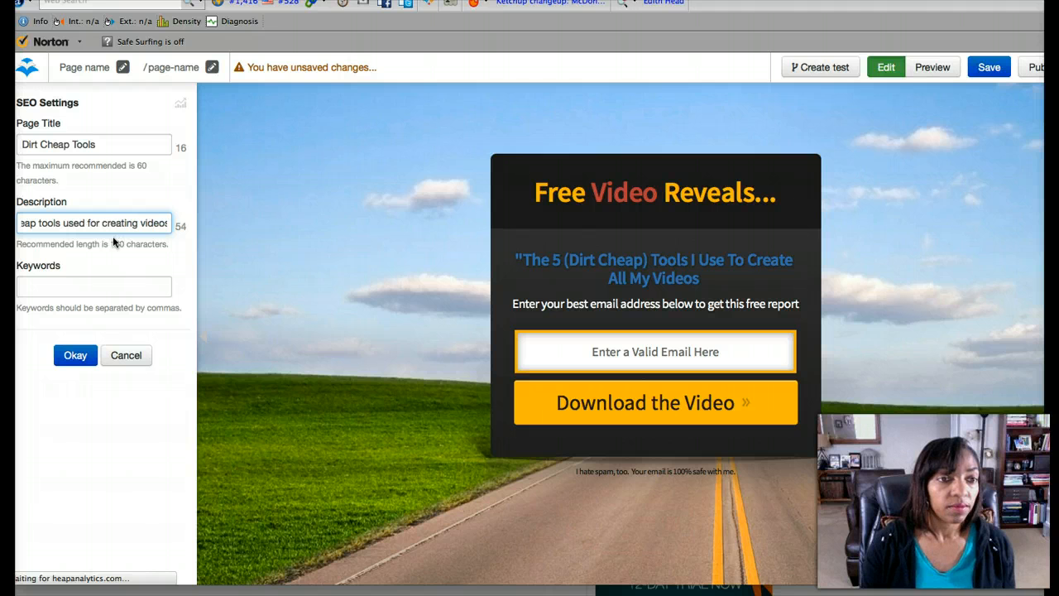
# Enter "dirt cheap tools" as the SEO keywords and apply the SEO settings
pyautogui.click(58, 286)
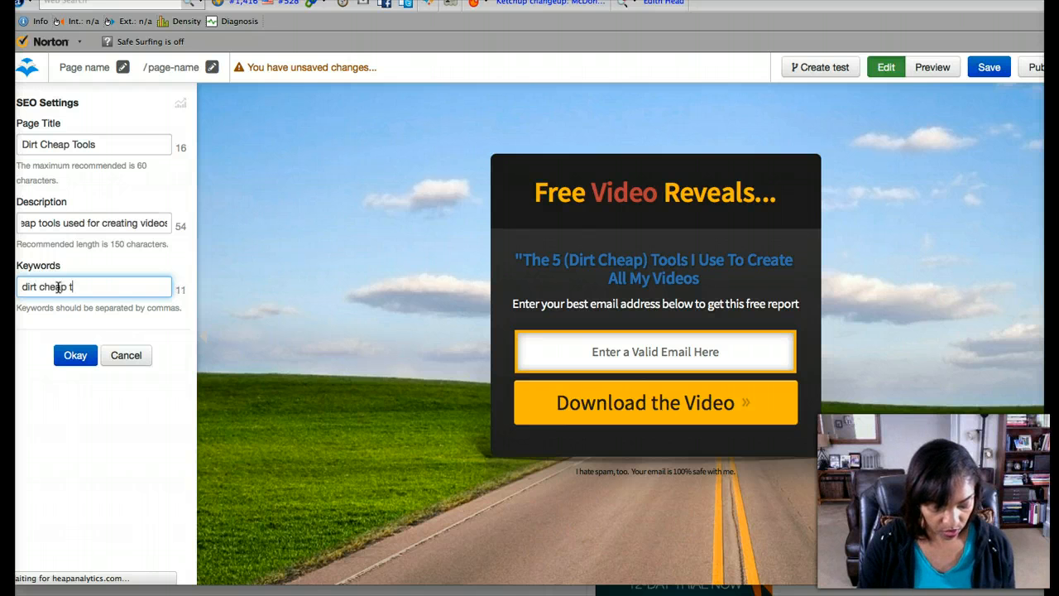
pyautogui.write('dirt cheap tools')
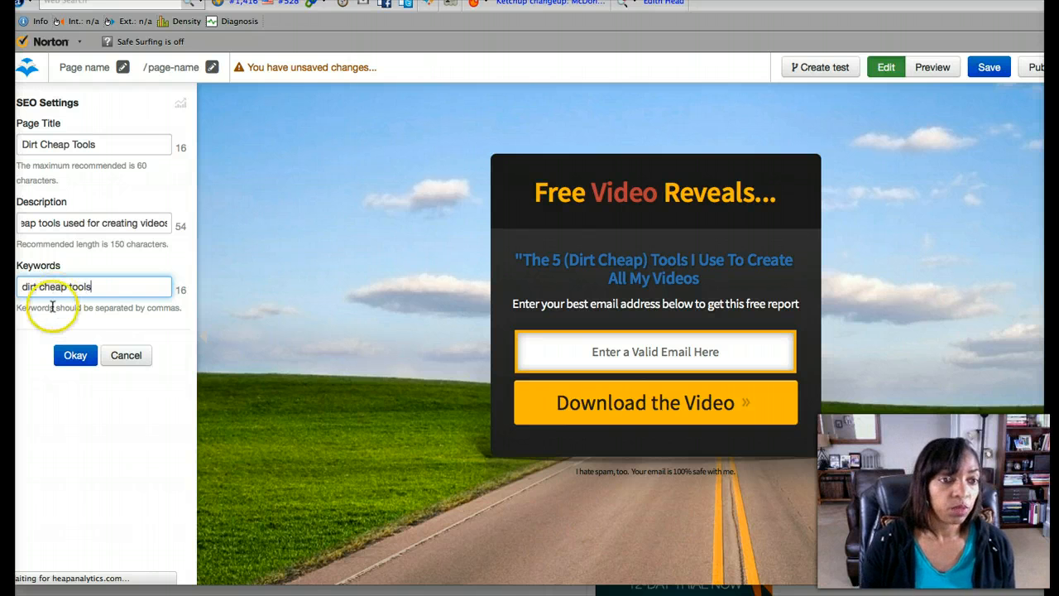
pyautogui.click(73, 355)
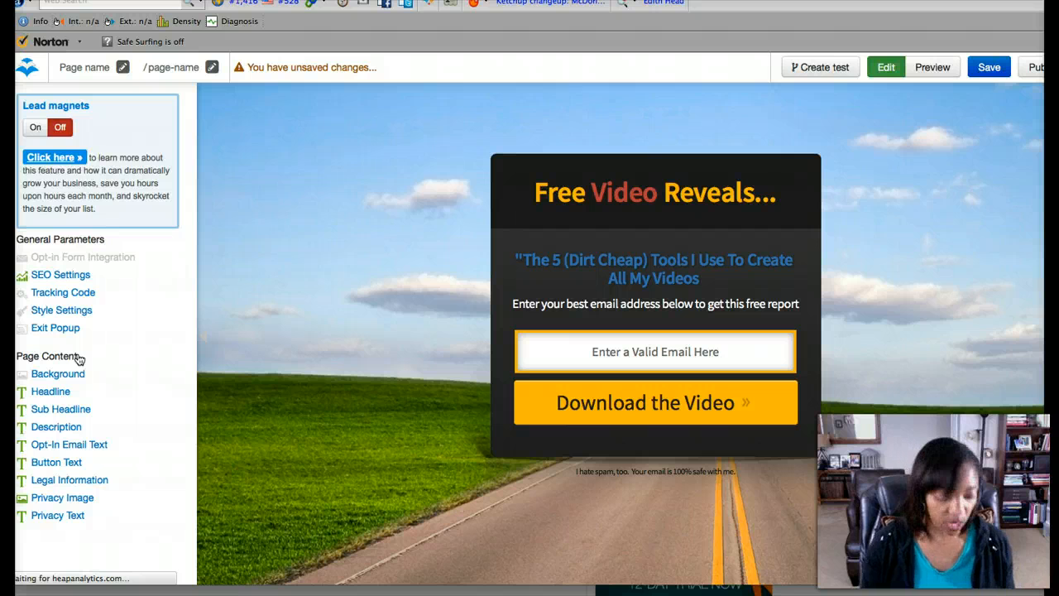
# Review the color and font options in the style settings and close them without applying
pyautogui.click(53, 313)
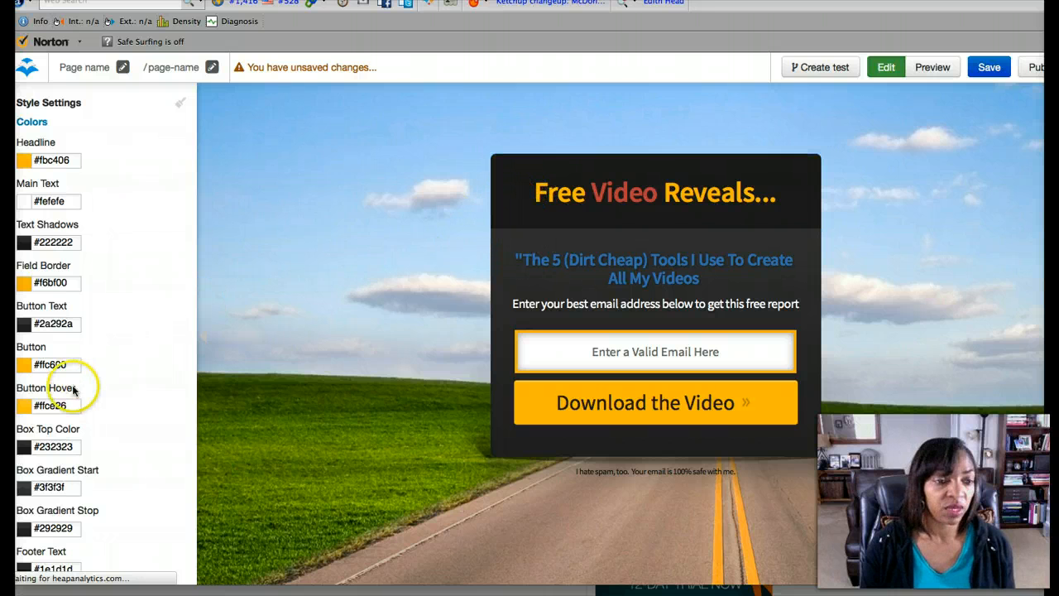
pyautogui.scroll(-3, 118, 438)
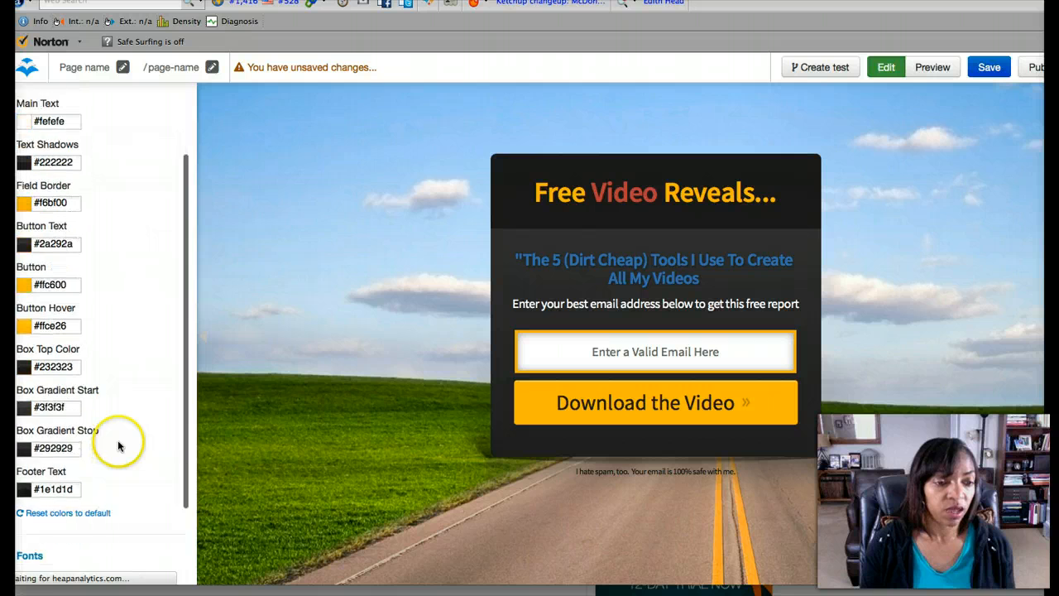
pyautogui.scroll(-2, 128, 487)
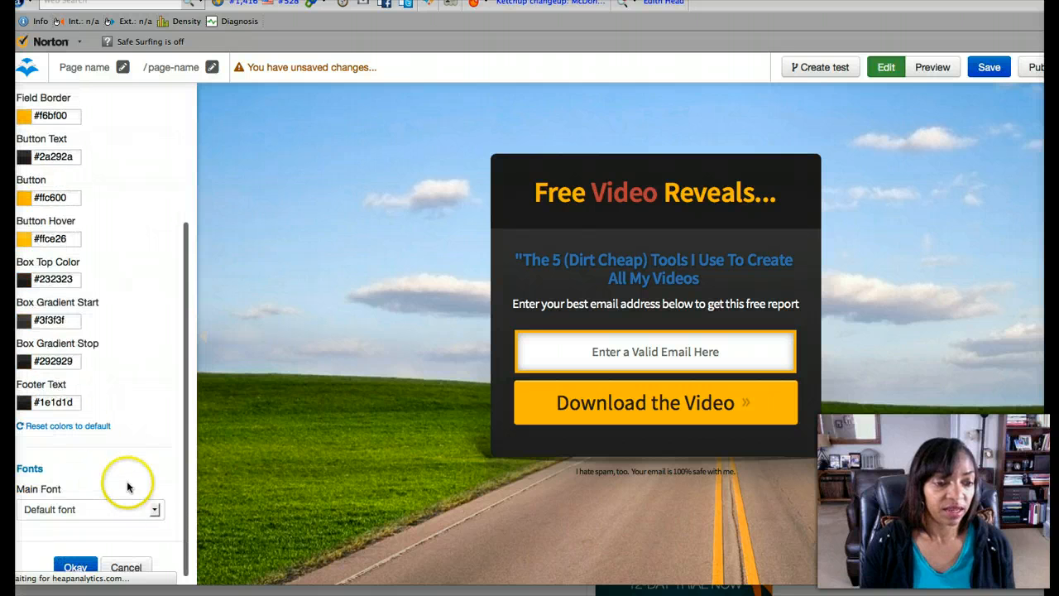
pyautogui.click(125, 566)
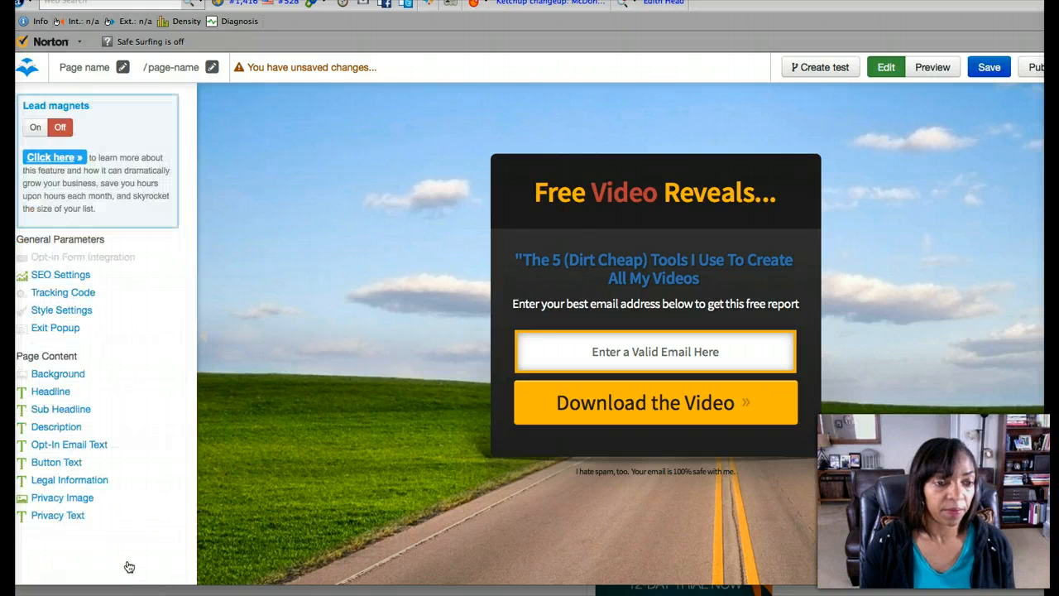
# Try out the exit popup by enlarging its message area and enabling display on page close, and cancel the changes
pyautogui.click(45, 328)
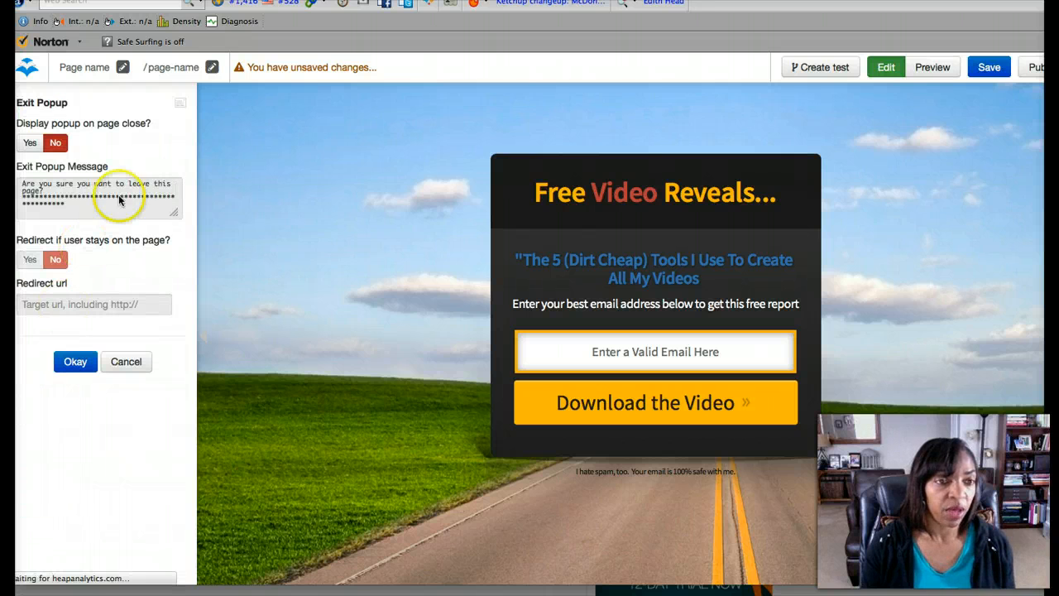
pyautogui.moveTo(189, 237); pyautogui.dragTo(194, 357)
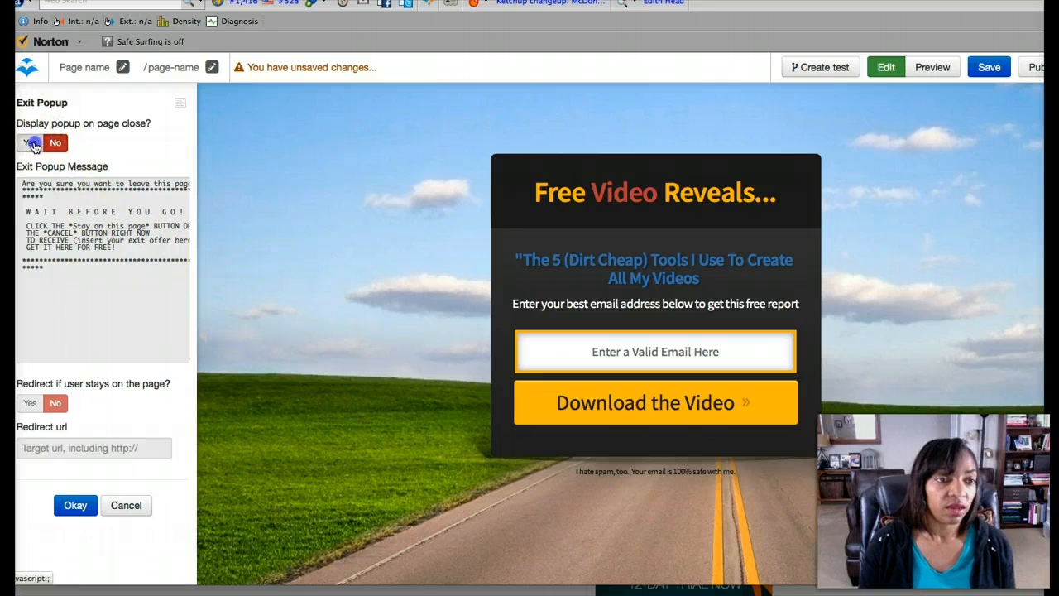
pyautogui.click(33, 141)
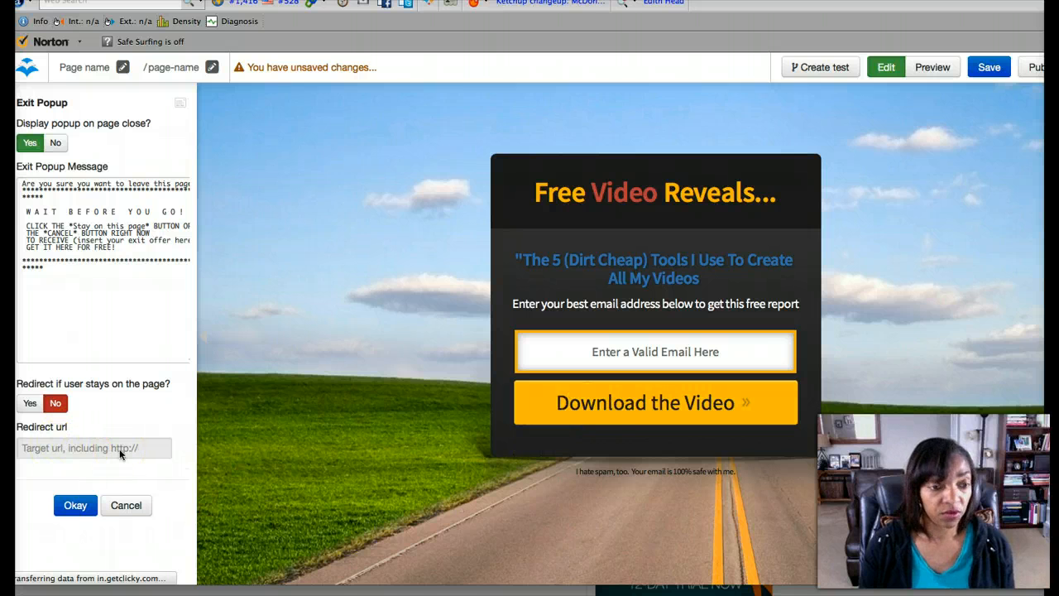
pyautogui.click(128, 505)
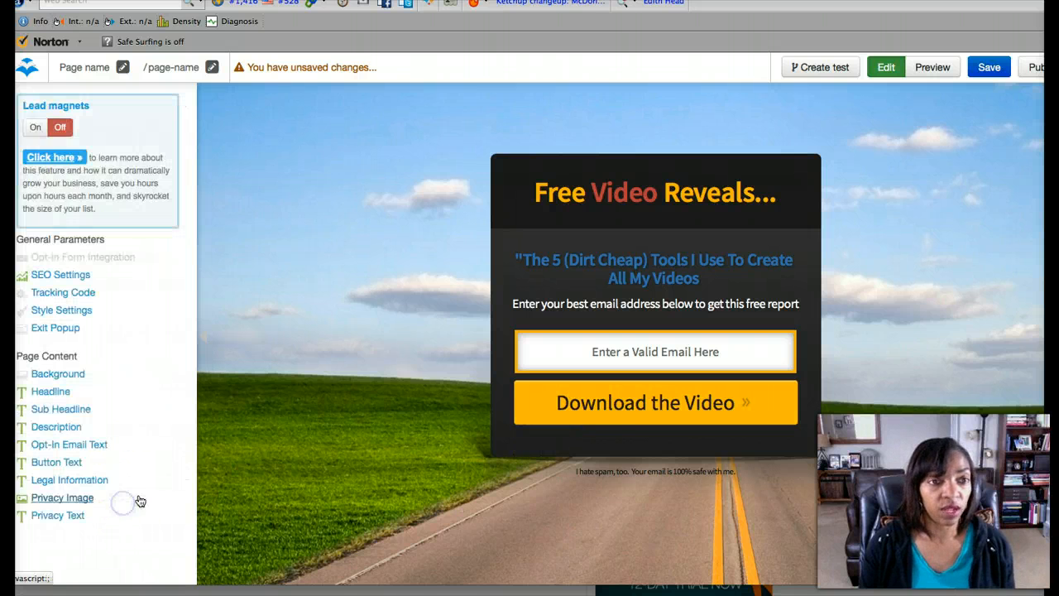
pyautogui.click(74, 329)
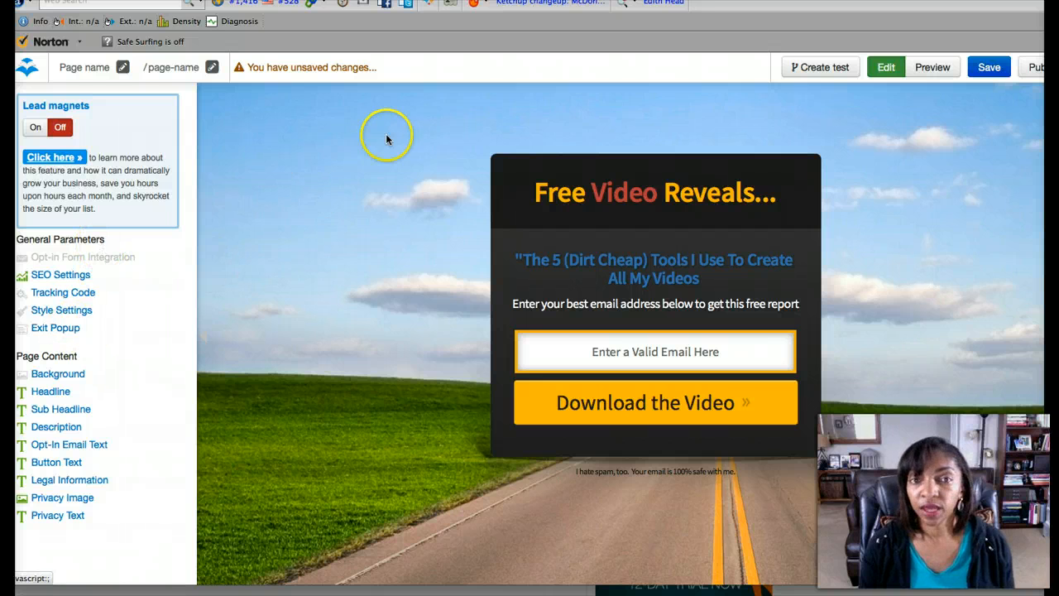
# Rename the page as "test demo"
pyautogui.click(90, 69)
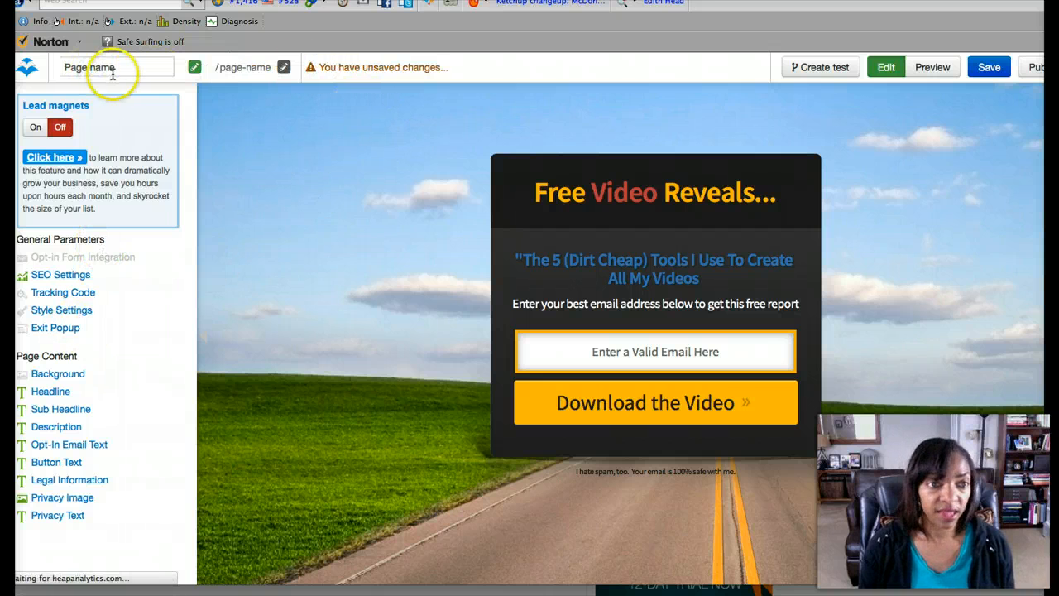
pyautogui.moveTo(117, 71); pyautogui.dragTo(54, 67)
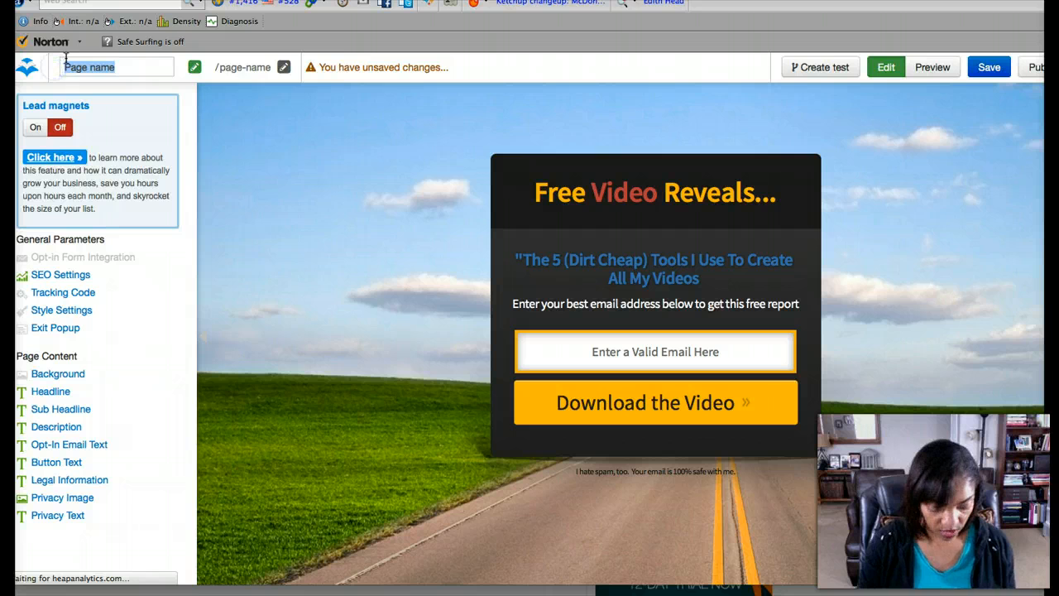
pyautogui.write('test demo')
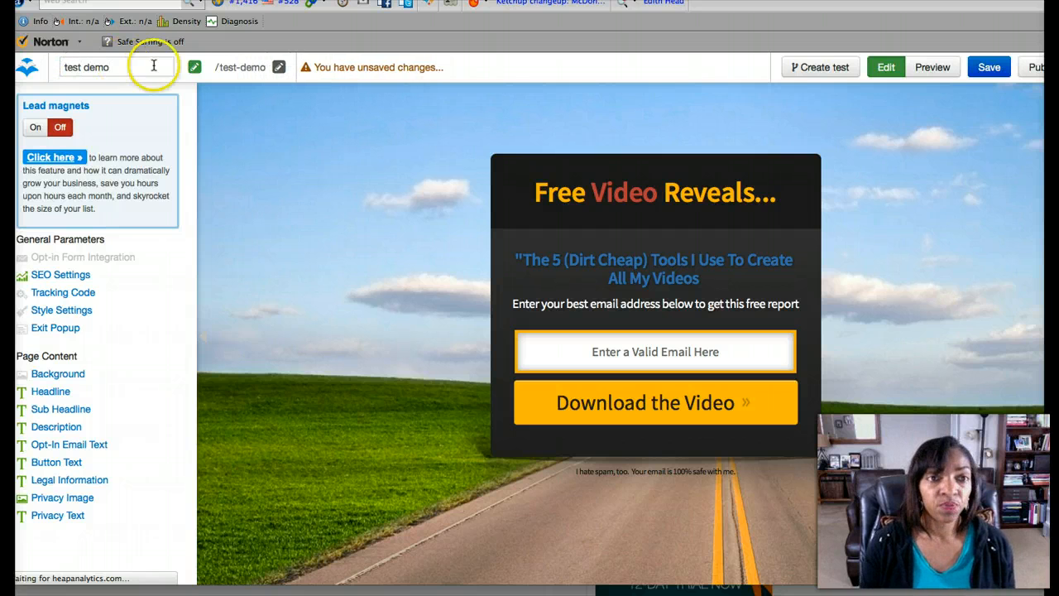
pyautogui.click(263, 74)
pyautogui.click(253, 75)
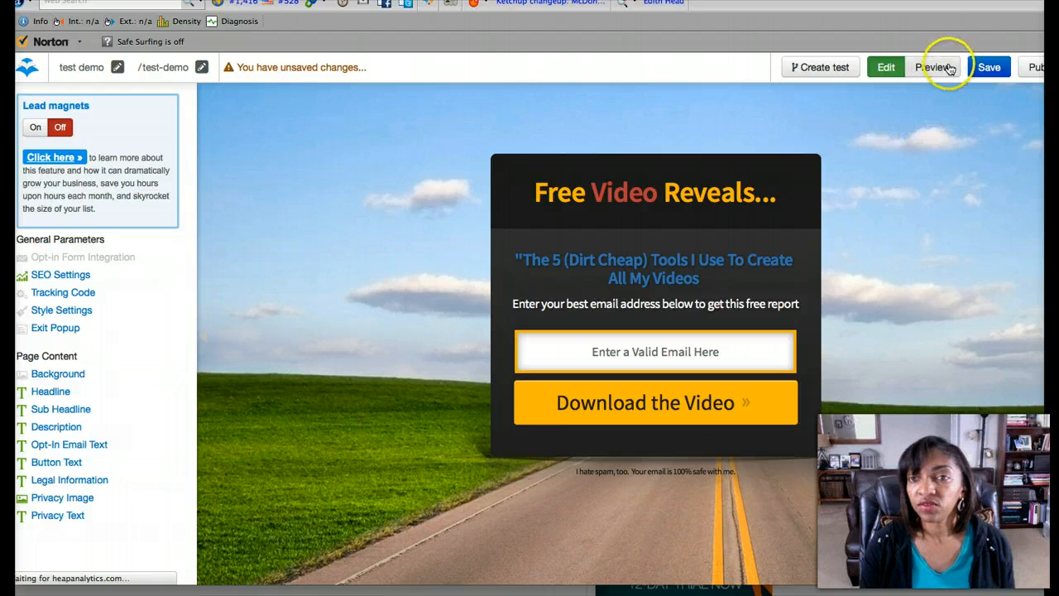
# Save the page, open its publishing options to review the LeadPages choice, and close them
pyautogui.click(991, 71)
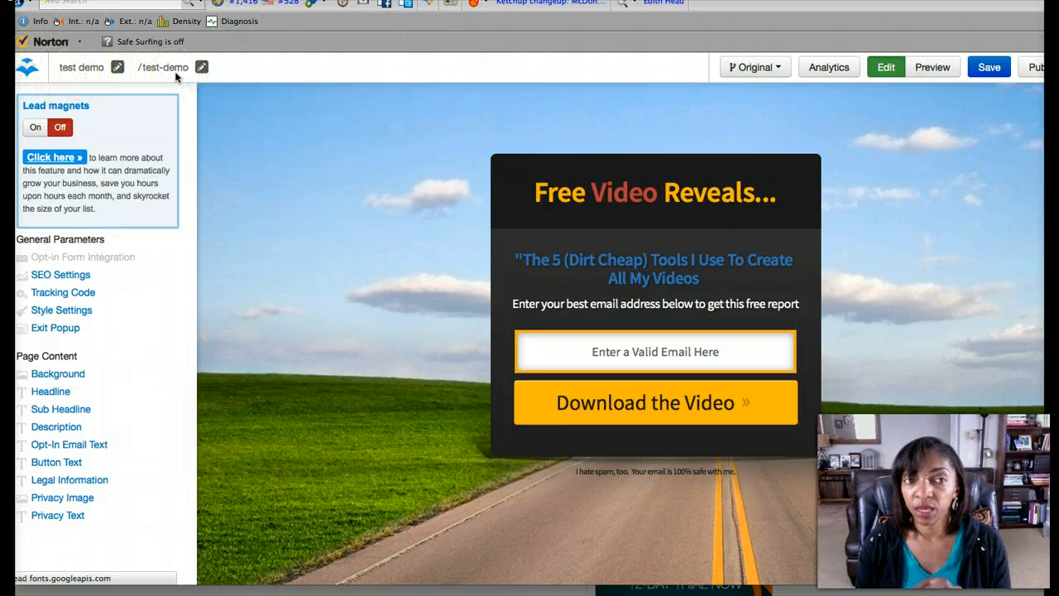
pyautogui.click(1036, 68)
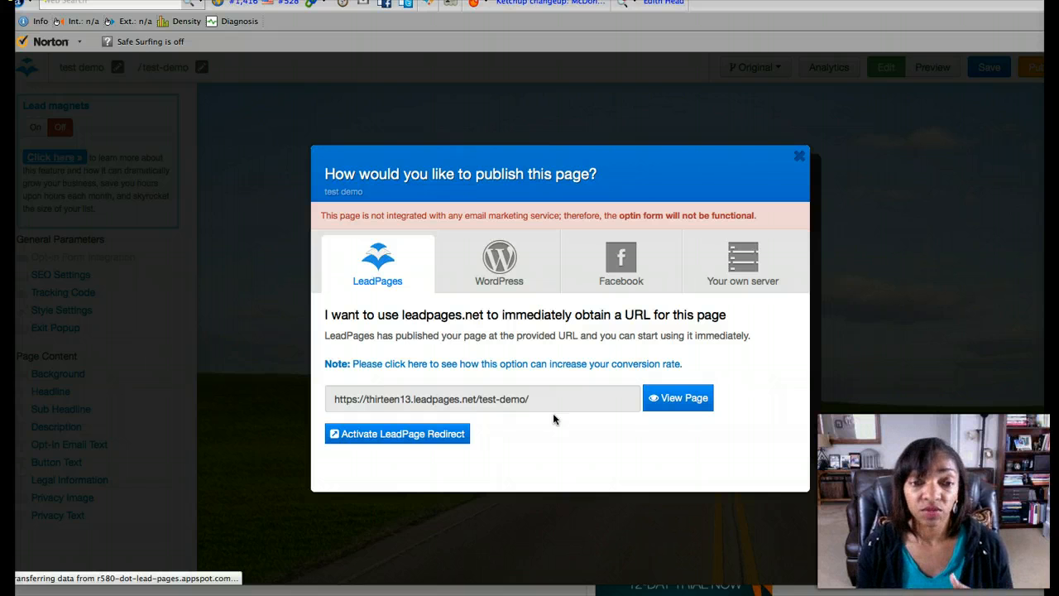
pyautogui.click(800, 162)
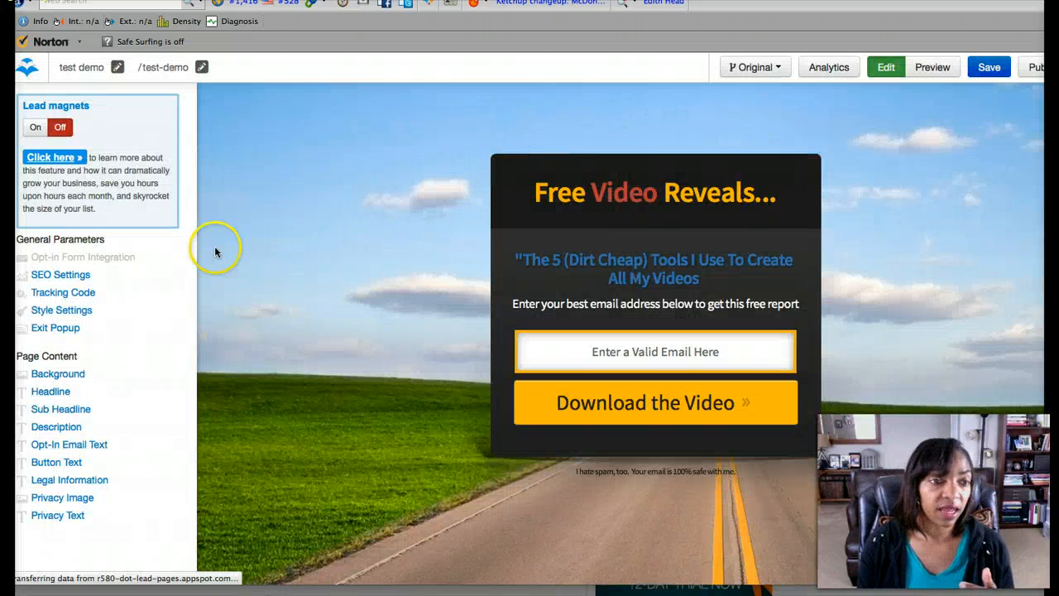
# Review the AWeber opt-in form integration settings and the opt-in email placeholder text, closing both without changes
pyautogui.click(87, 257)
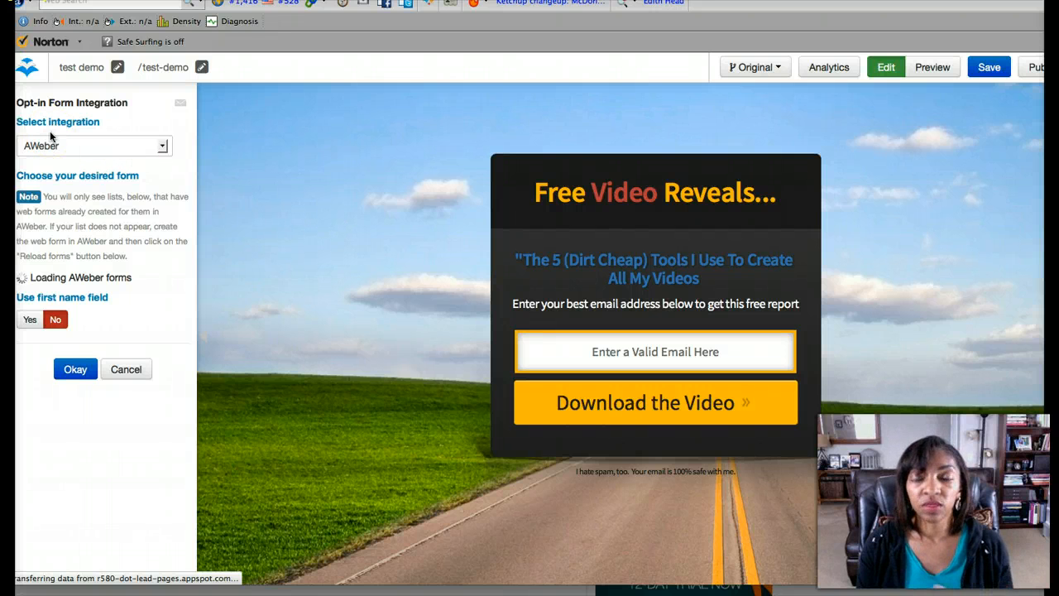
pyautogui.click(34, 148)
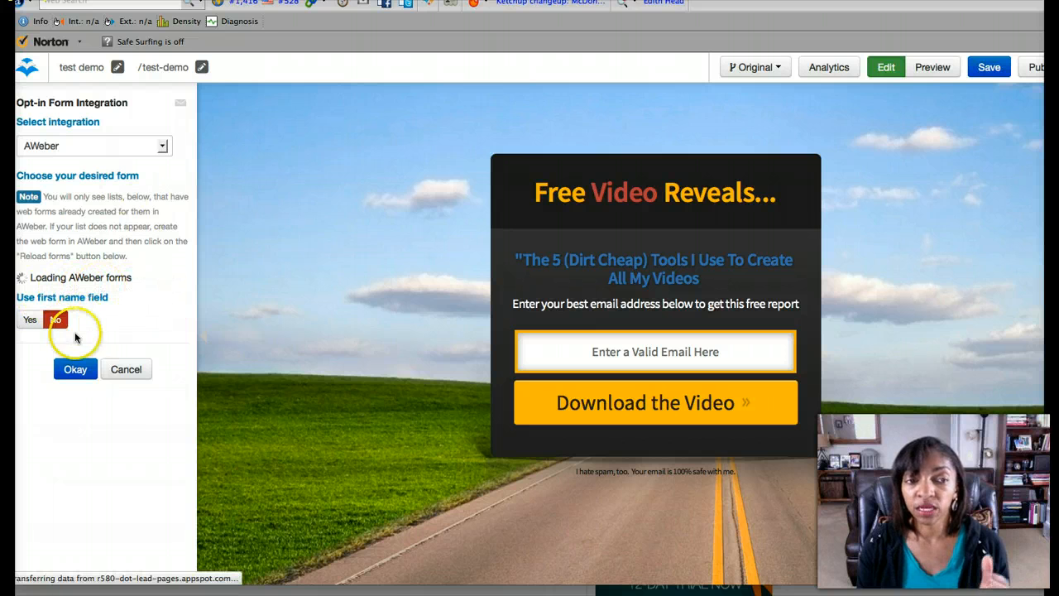
pyautogui.click(76, 370)
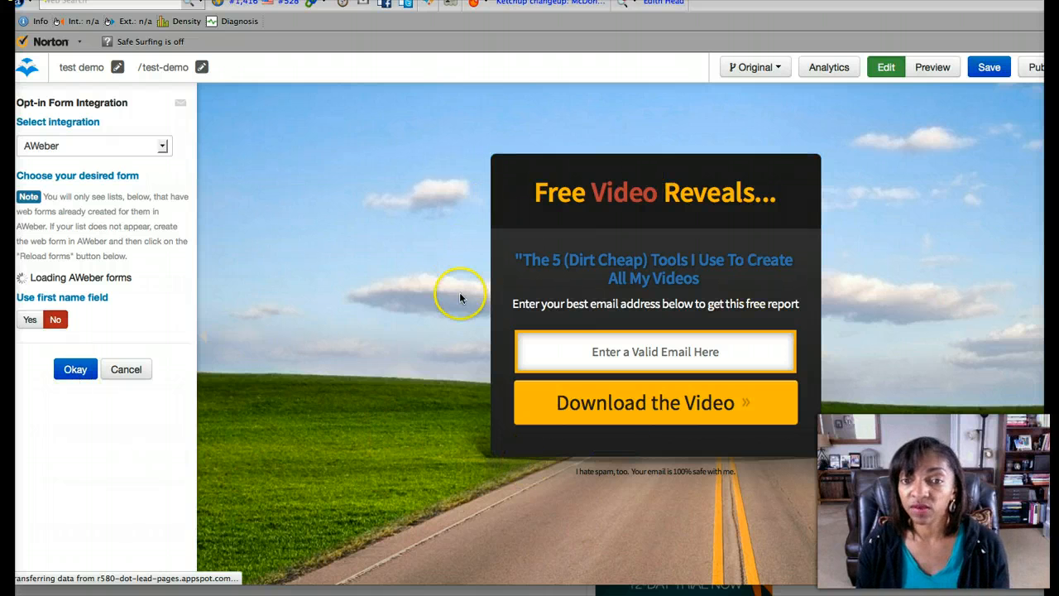
pyautogui.click(651, 361)
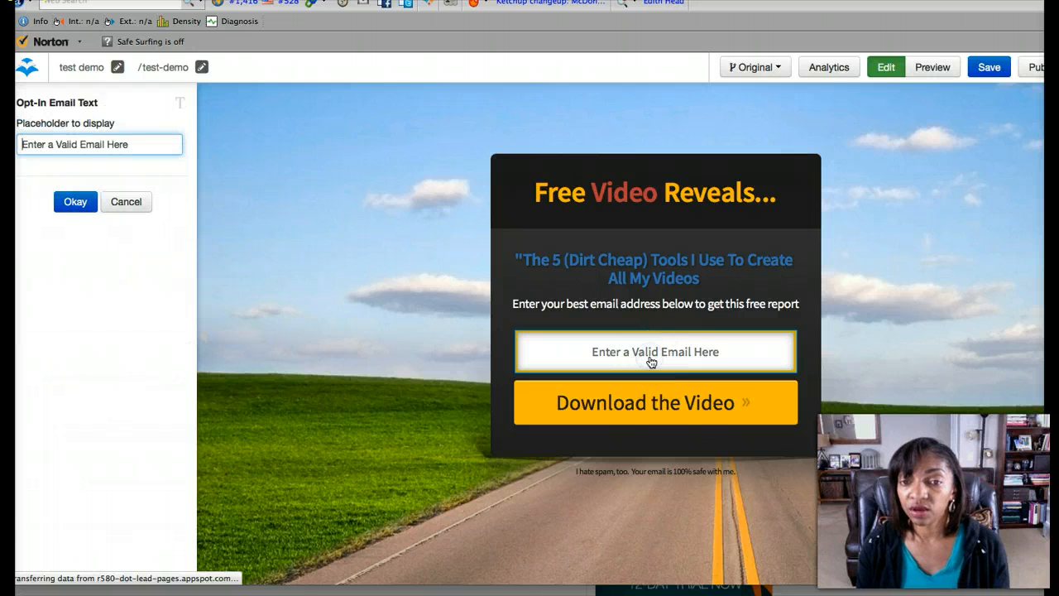
pyautogui.click(127, 206)
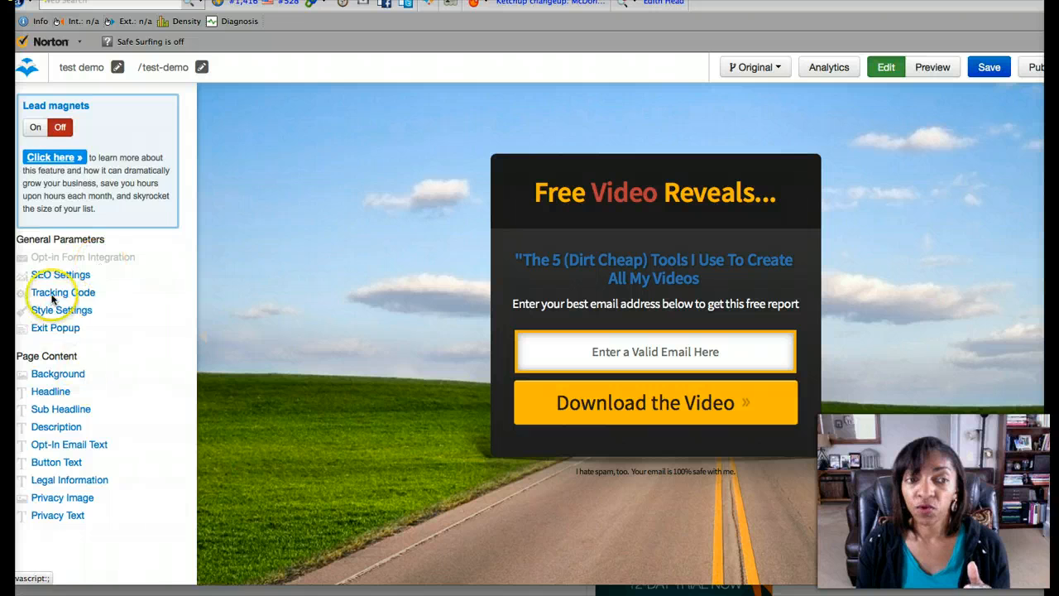
pyautogui.click(67, 261)
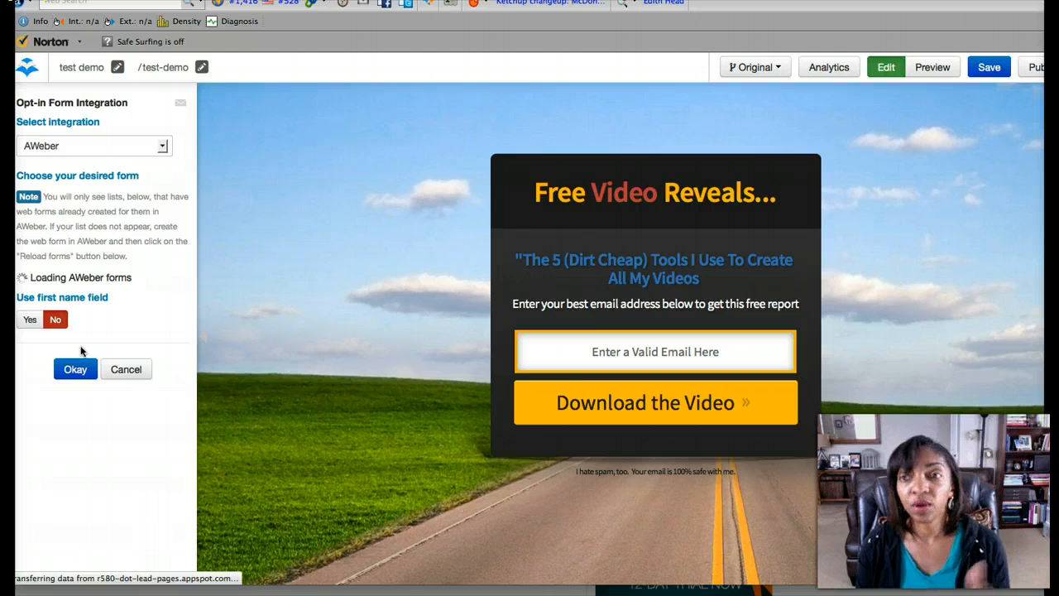
pyautogui.click(125, 370)
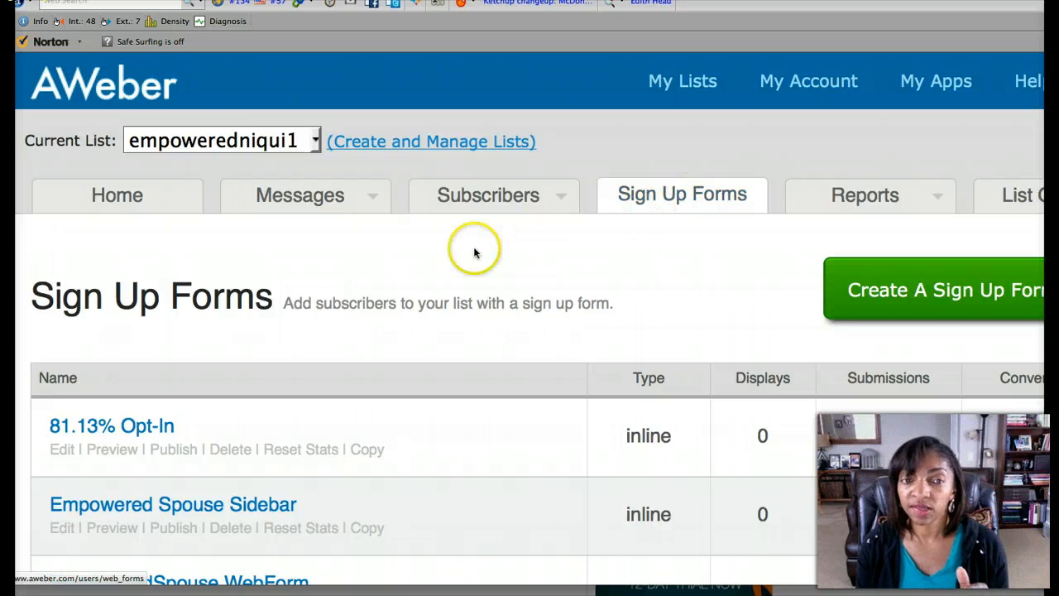
# Create a new sign-up form in AWeber and remove its Name field so only Email is requested
pyautogui.click(971, 290)
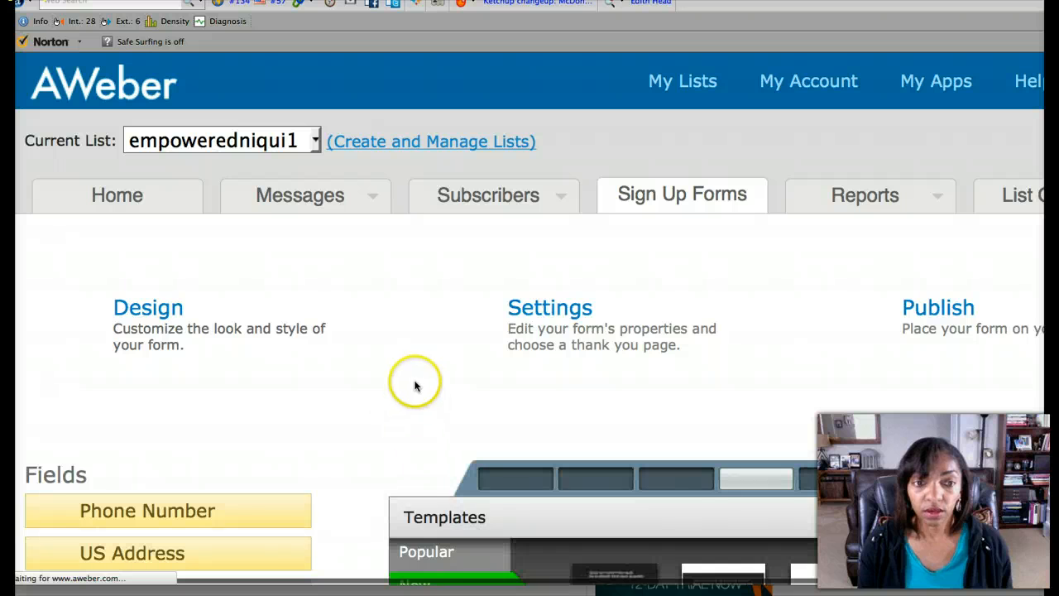
pyautogui.scroll(-1, 412, 377)
pyautogui.scroll(-5, 411, 377)
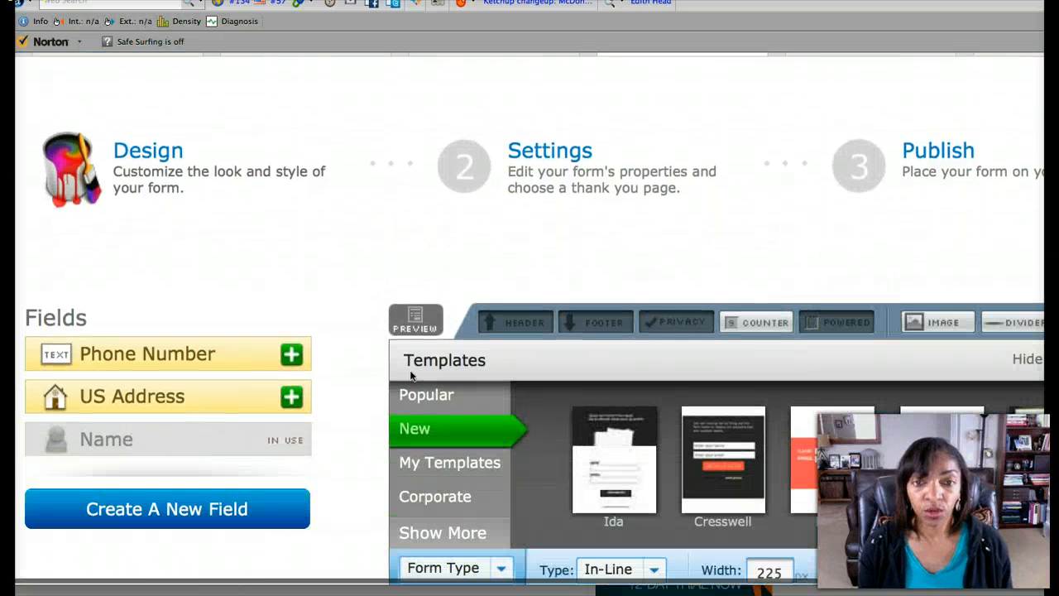
pyautogui.scroll(1, 410, 370)
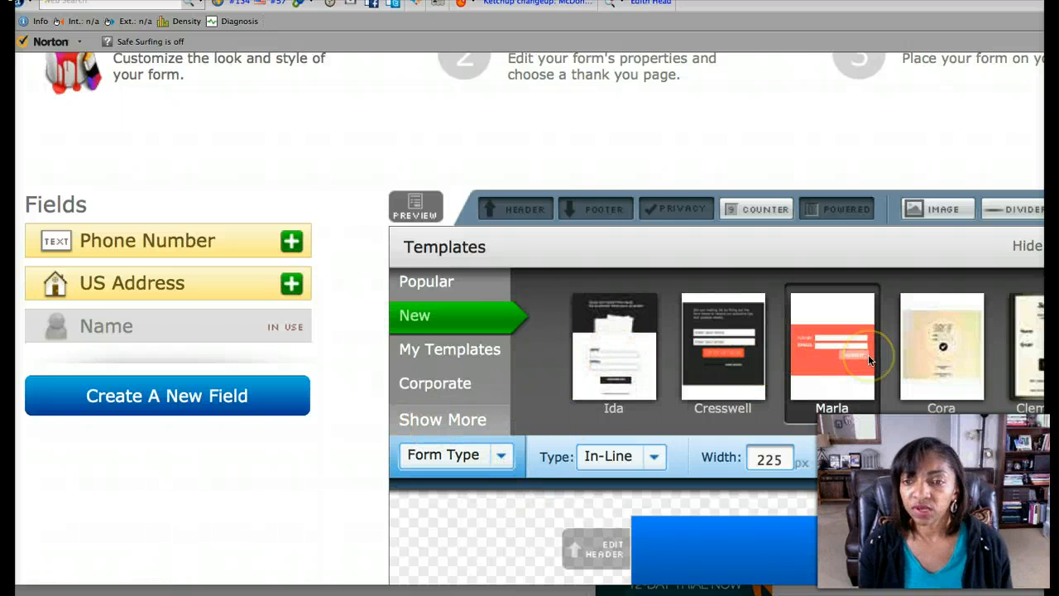
pyautogui.scroll(-3, 868, 354)
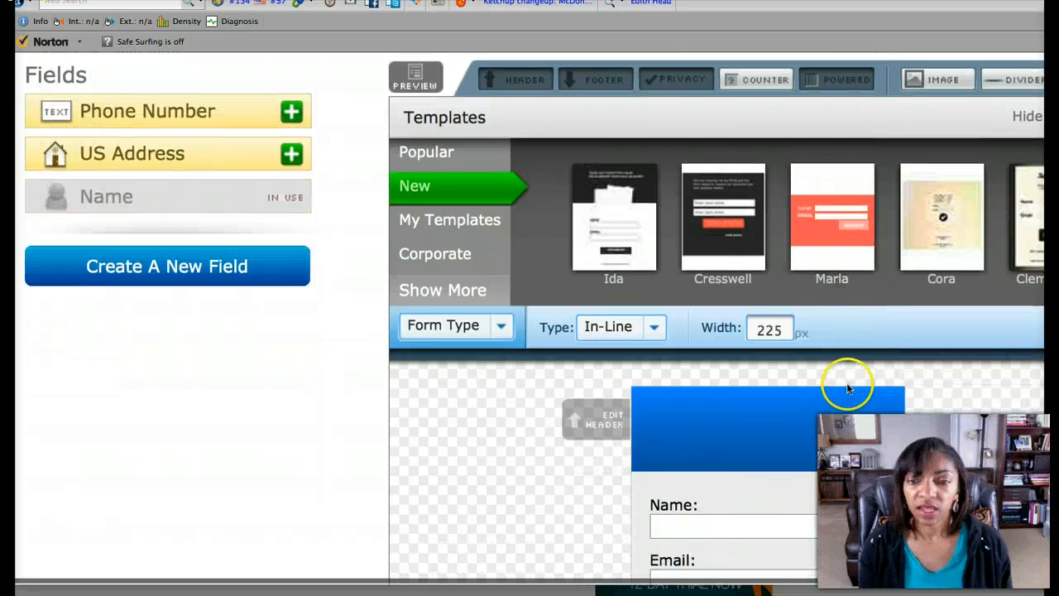
pyautogui.scroll(-5, 846, 383)
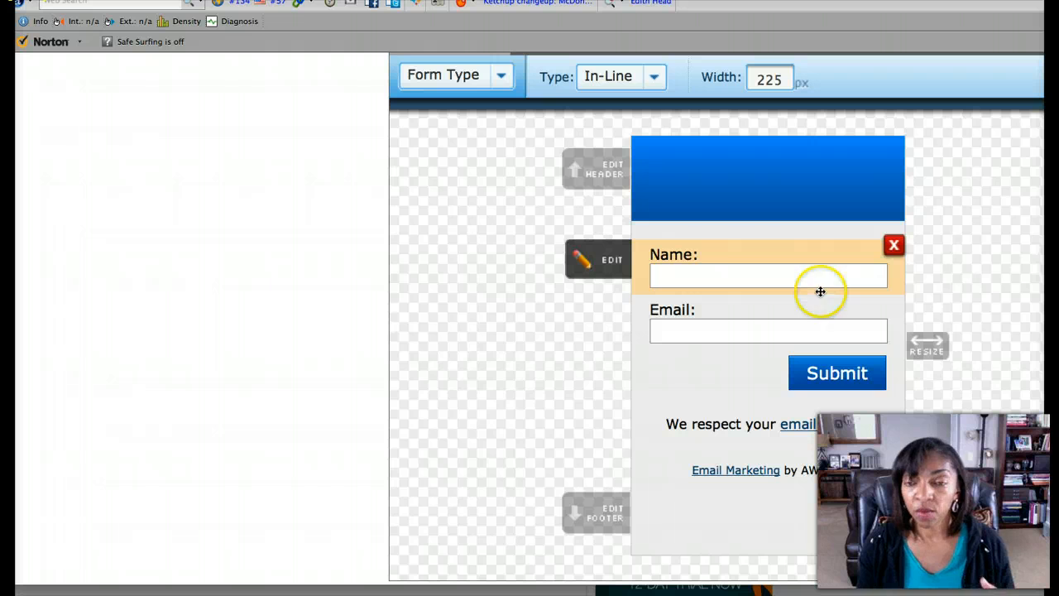
pyautogui.click(894, 246)
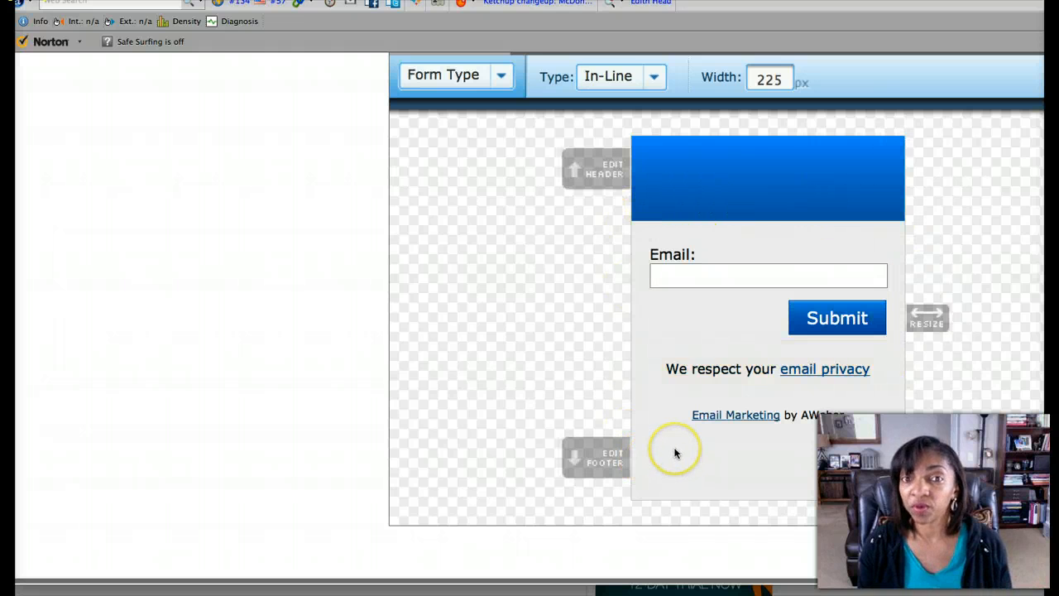
# Check the email-only form's design and proceed to the form's Settings step
pyautogui.scroll(3, 678, 414)
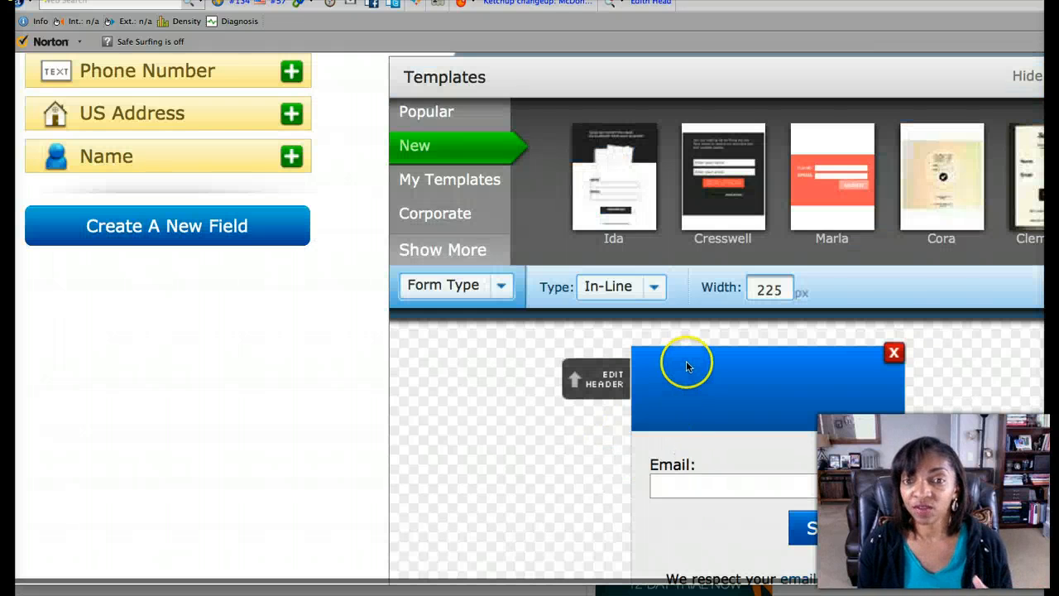
pyautogui.scroll(5, 592, 434)
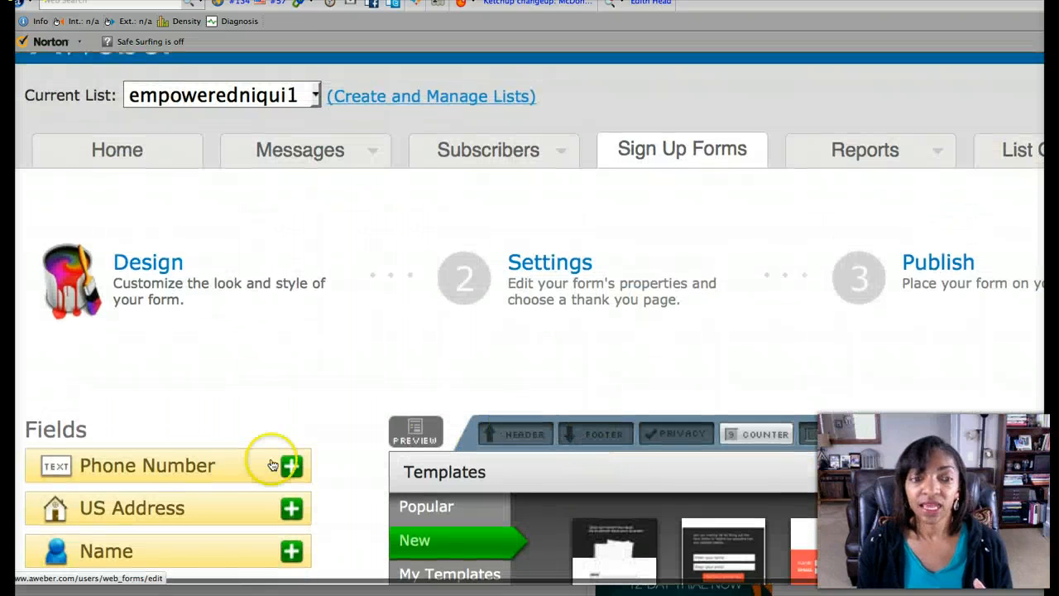
pyautogui.scroll(-4, 244, 463)
pyautogui.scroll(-12, 244, 478)
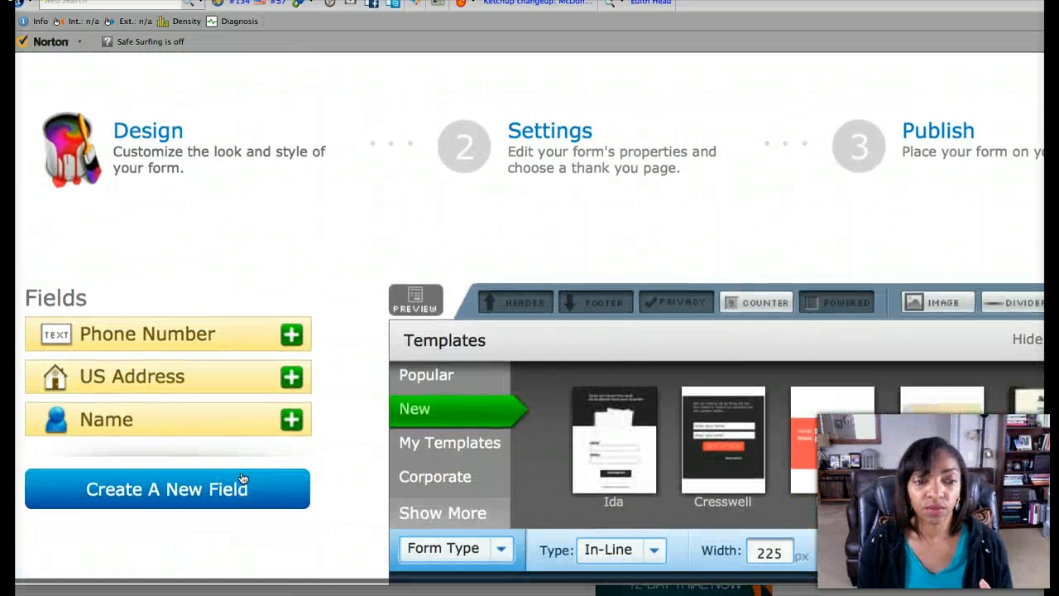
pyautogui.scroll(-1, 244, 478)
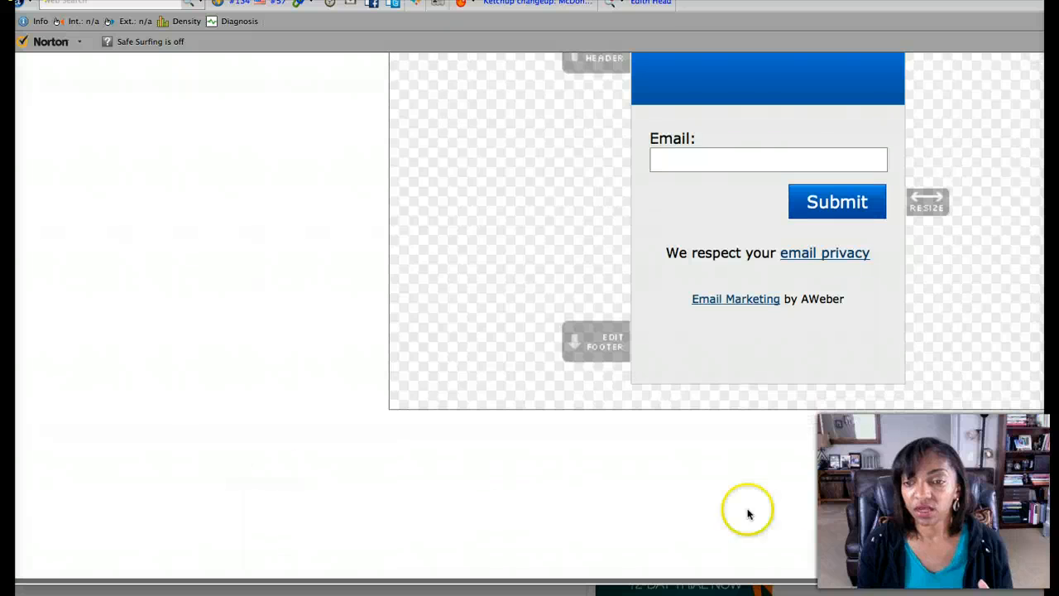
pyautogui.click(897, 471)
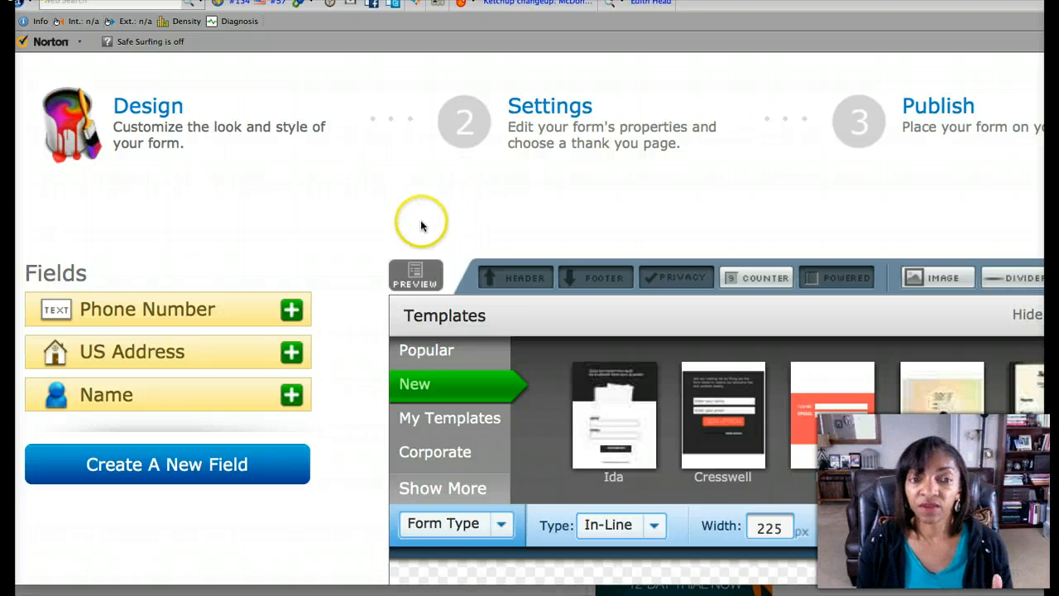
pyautogui.scroll(-5, 421, 226)
pyautogui.scroll(-2, 579, 300)
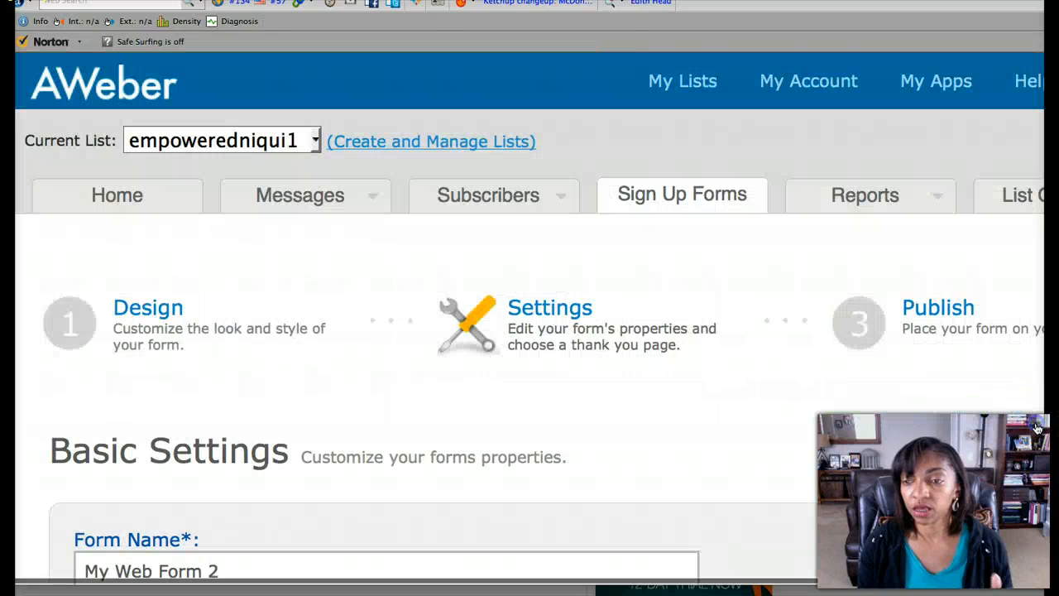
pyautogui.scroll(-2, 938, 421)
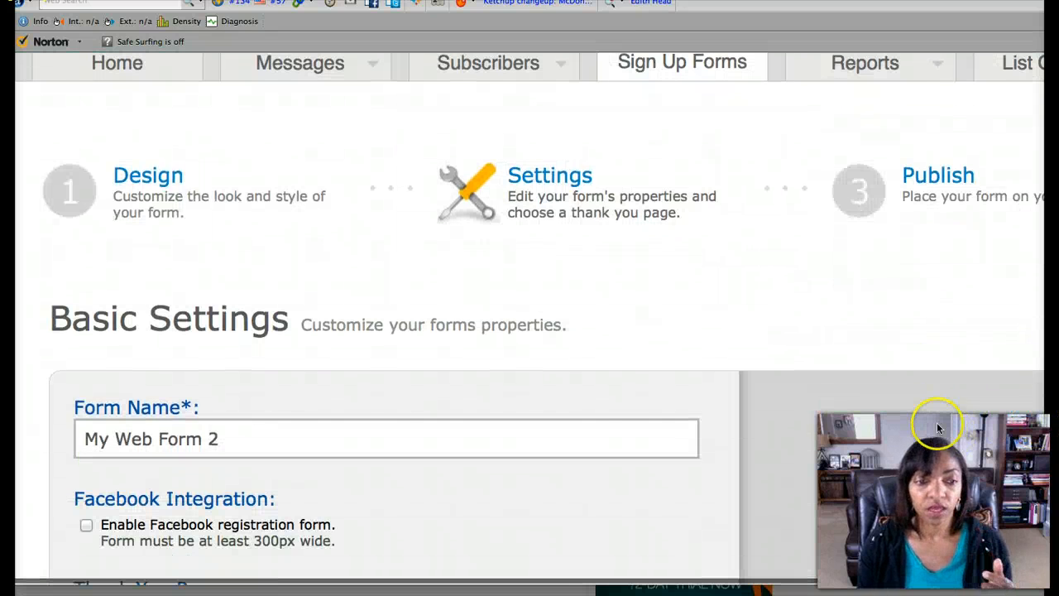
pyautogui.click(311, 444)
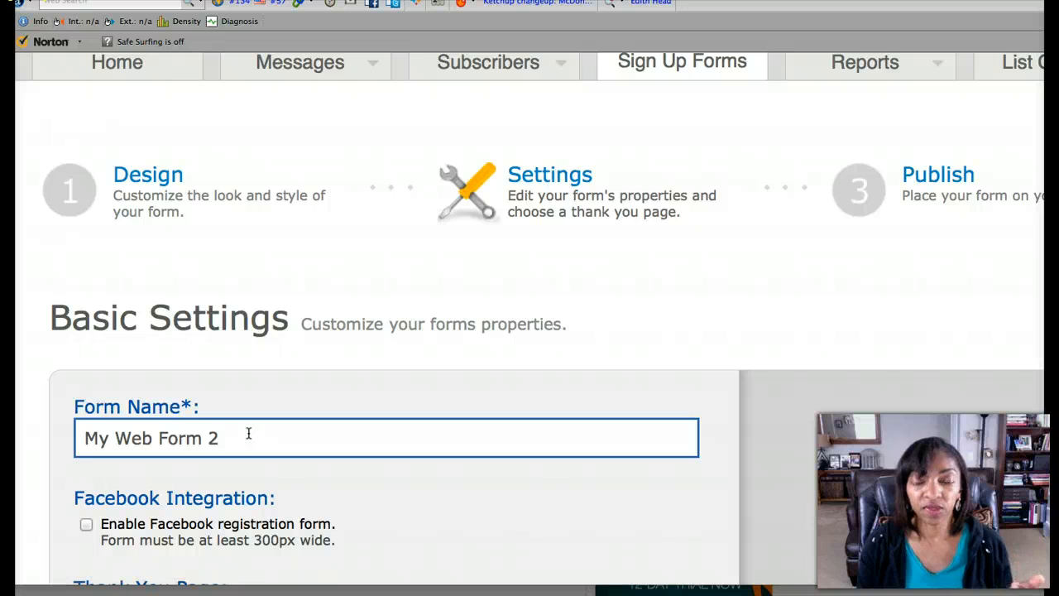
pyautogui.scroll(-1, 248, 433)
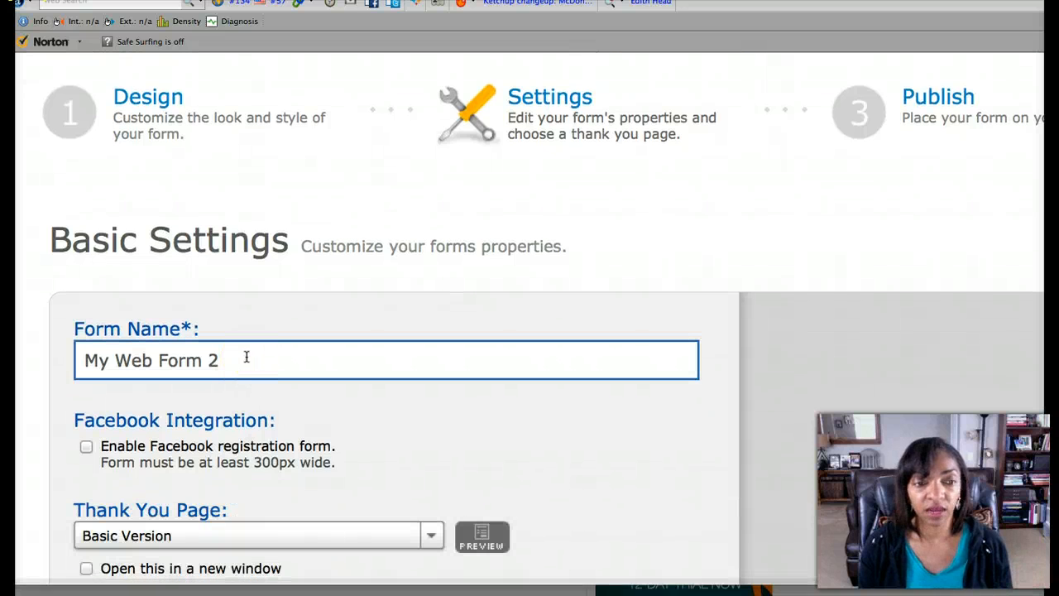
pyautogui.scroll(-1, 248, 377)
pyautogui.scroll(-2, 362, 394)
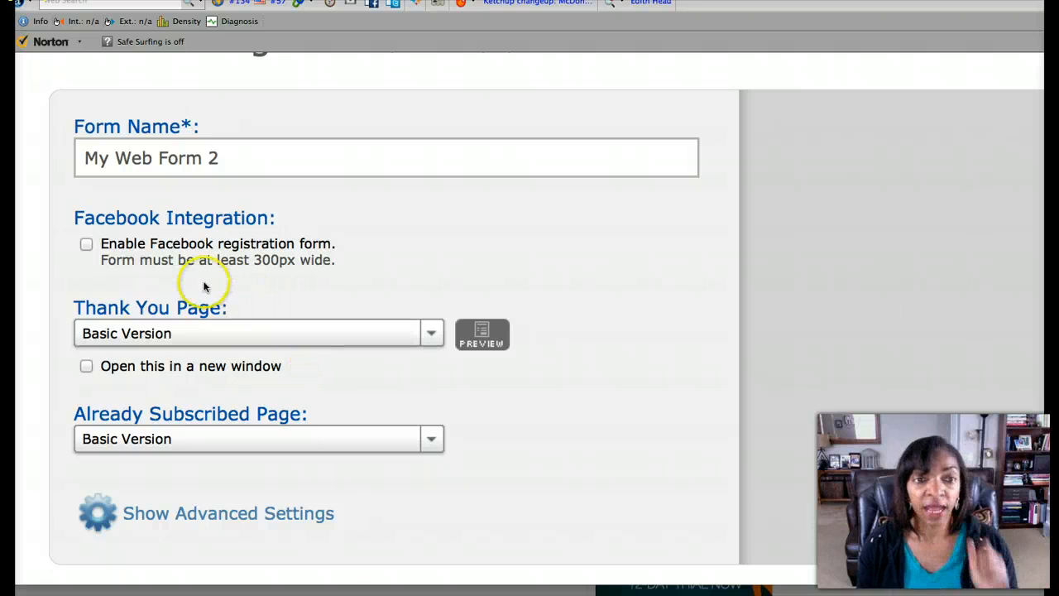
pyautogui.scroll(-1, 187, 279)
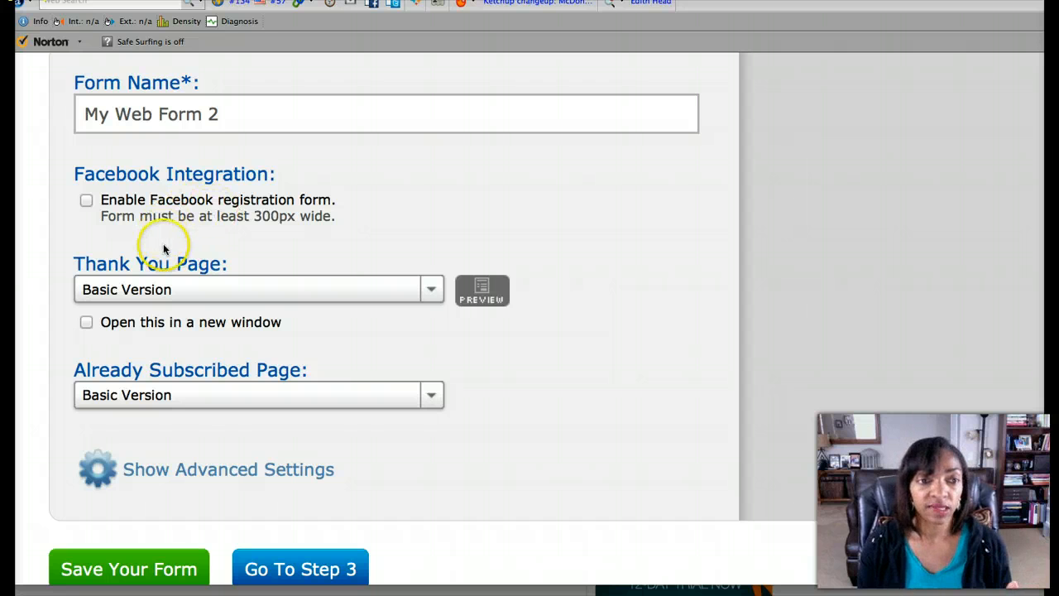
pyautogui.scroll(-1, 175, 246)
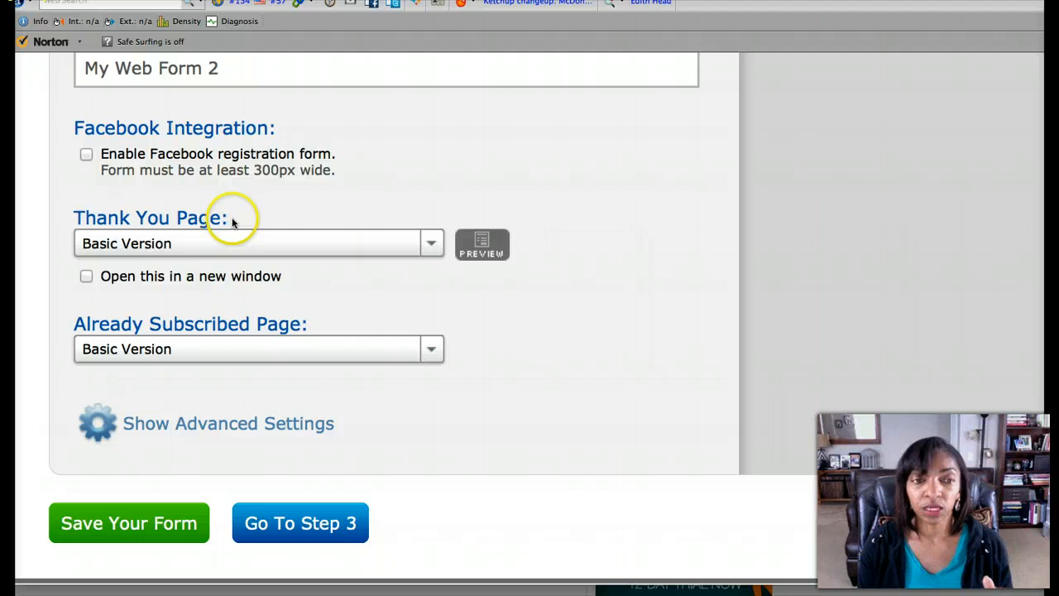
pyautogui.click(426, 249)
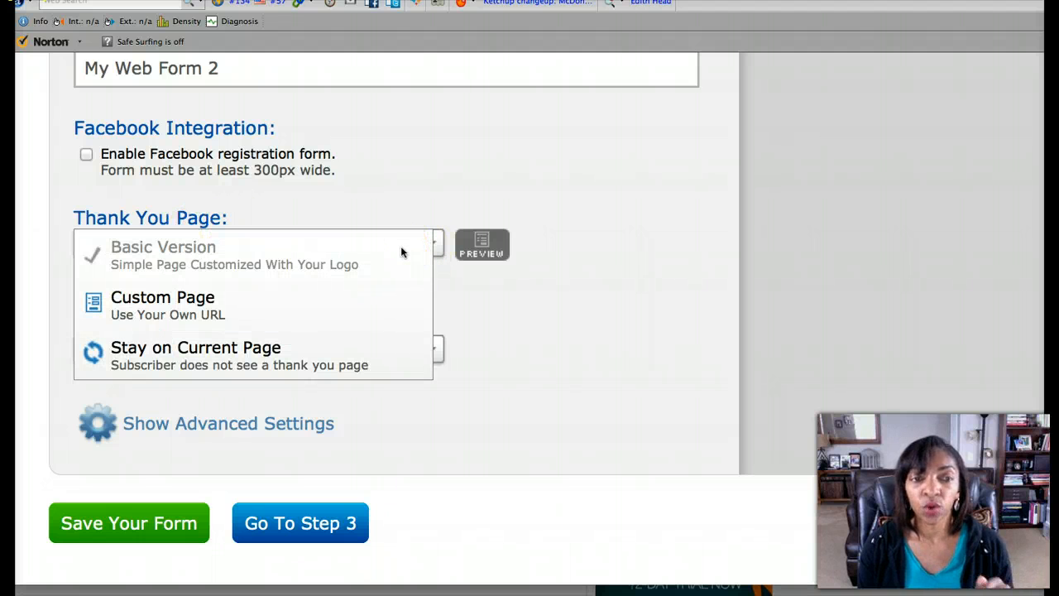
pyautogui.click(176, 306)
pyautogui.click(245, 280)
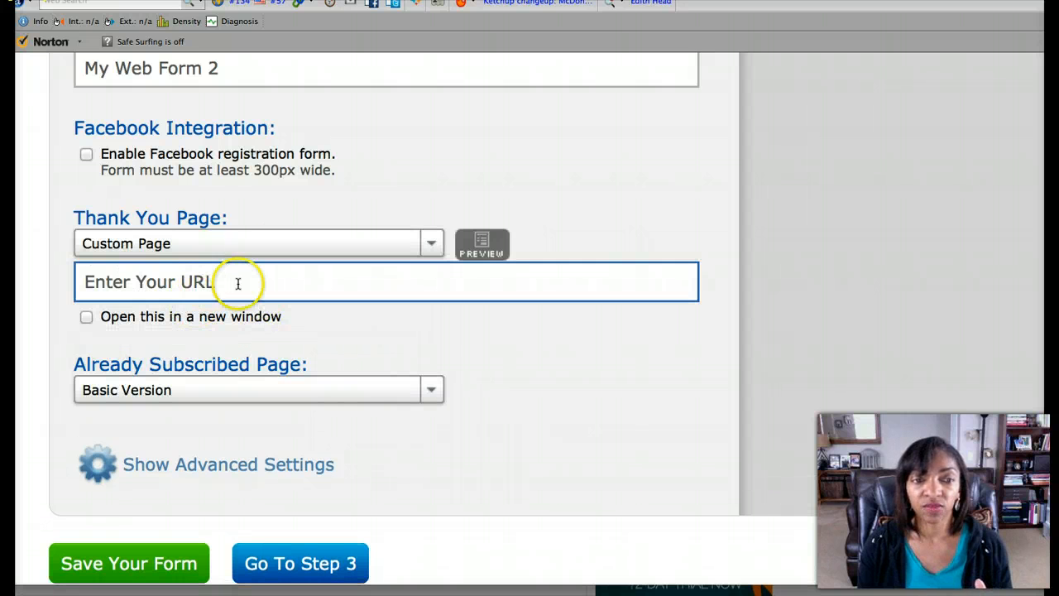
pyautogui.click(165, 280)
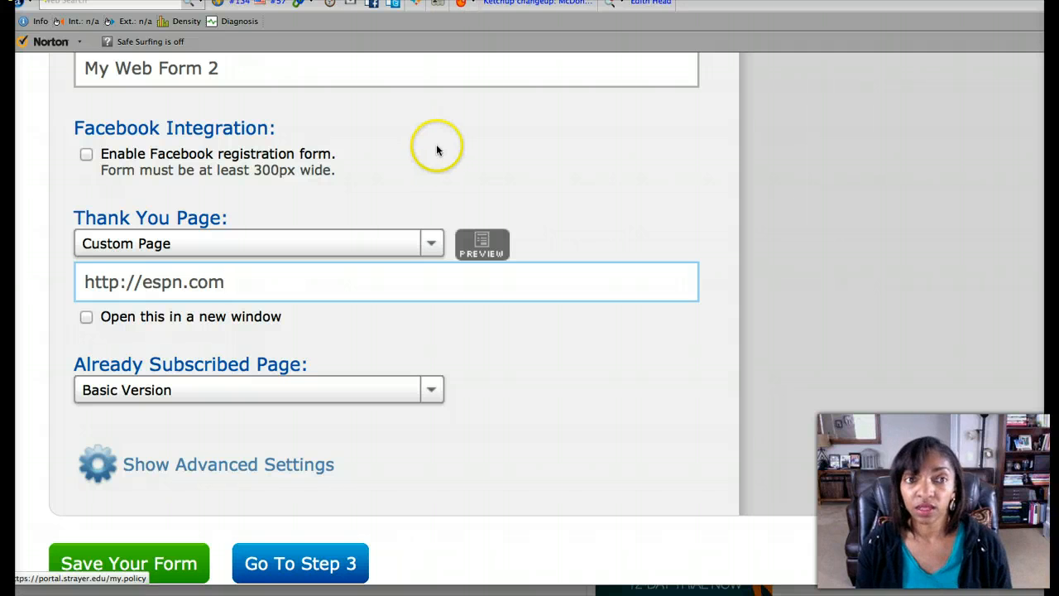
# Proceed to the sign-up form's Publish step, save the form and check the options for who installs it
pyautogui.click(182, 70)
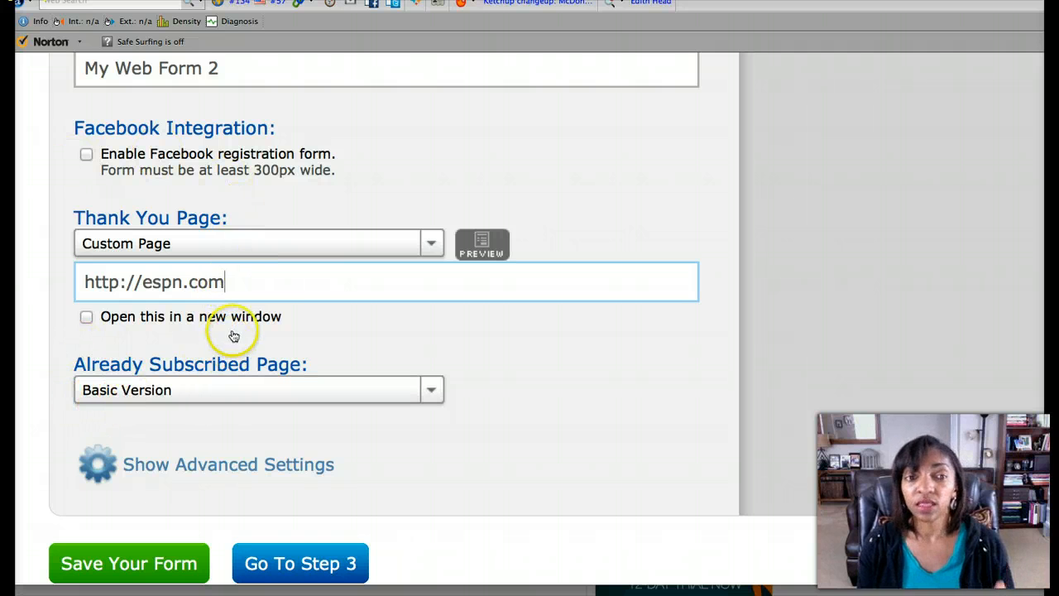
pyautogui.scroll(-1, 238, 318)
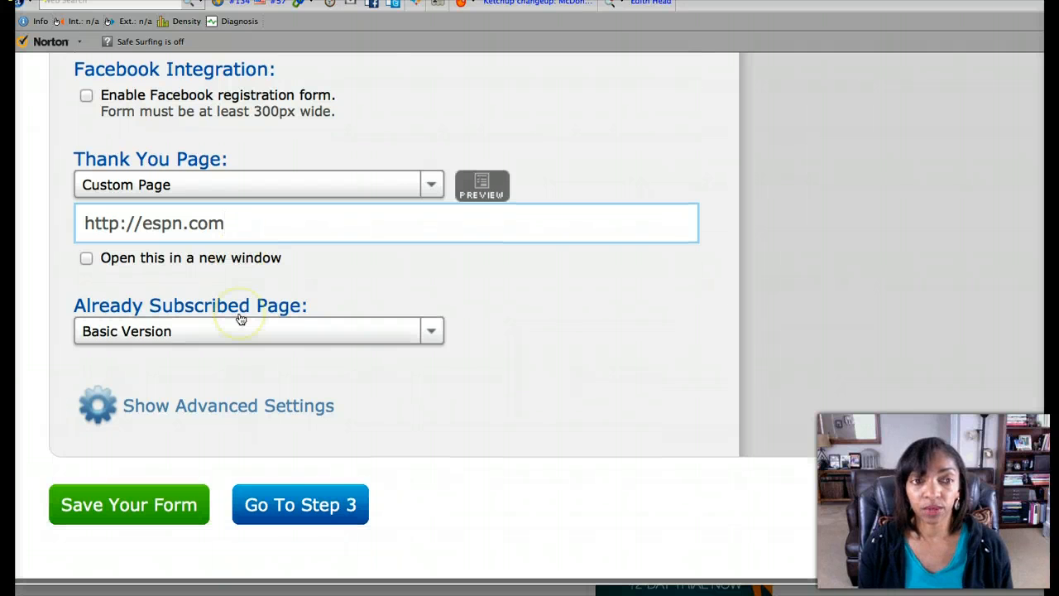
pyautogui.scroll(-2, 233, 280)
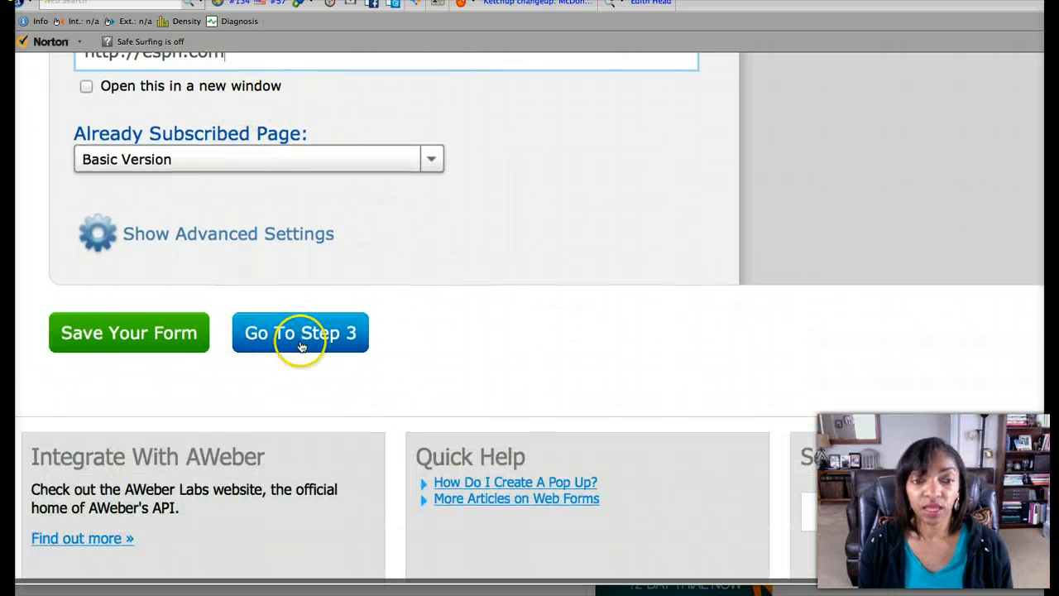
pyautogui.click(302, 338)
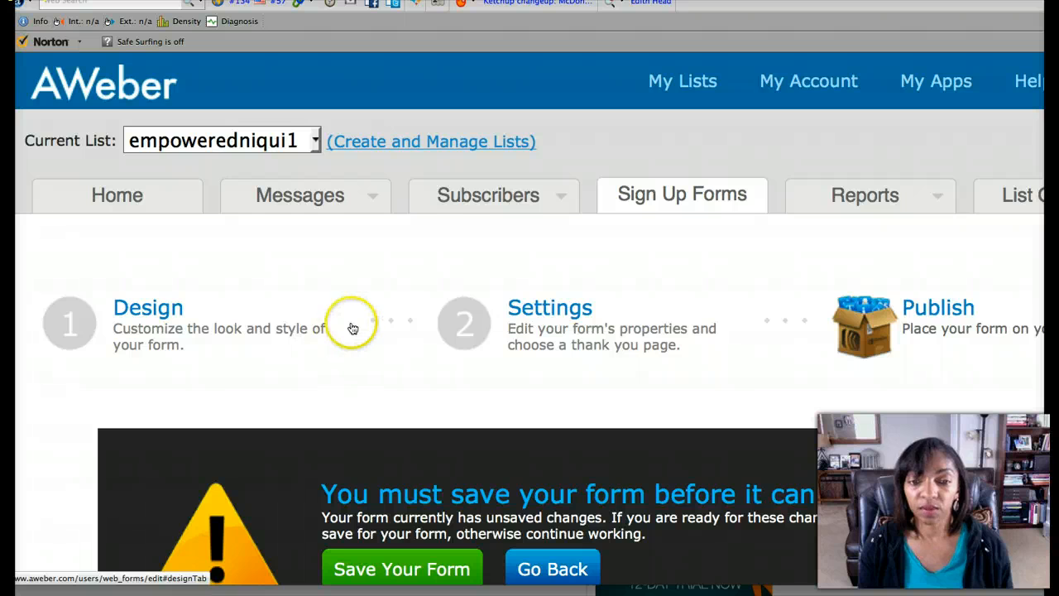
pyautogui.scroll(-2, 350, 321)
pyautogui.click(412, 441)
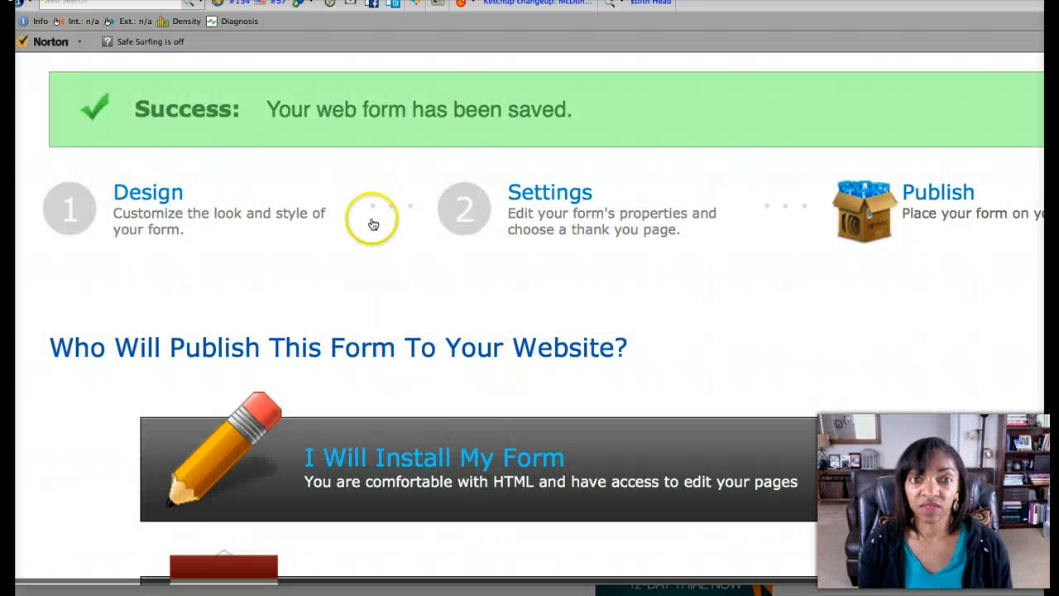
pyautogui.scroll(-4, 339, 306)
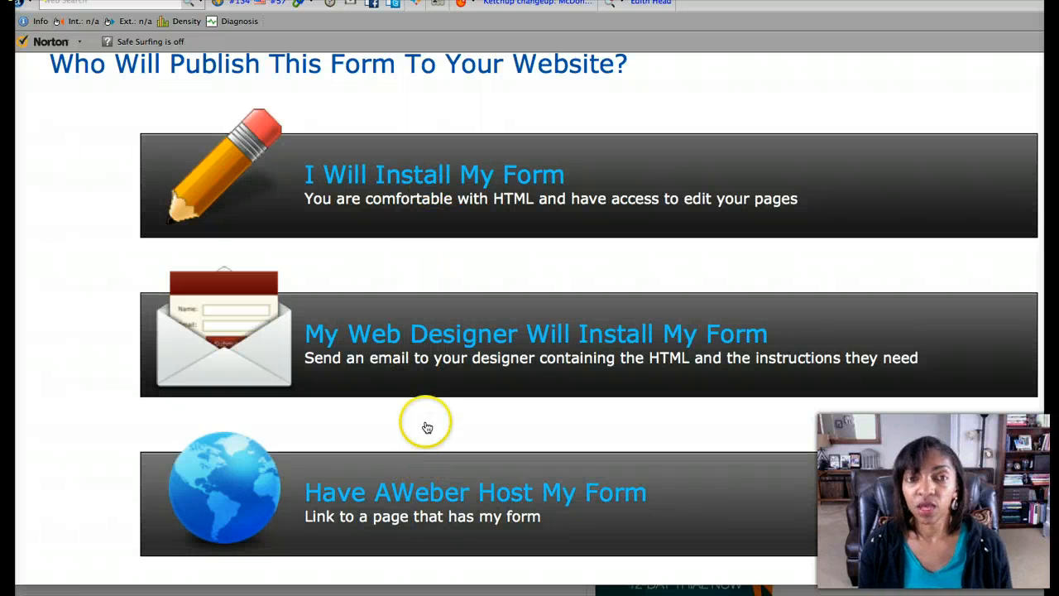
pyautogui.scroll(3, 434, 360)
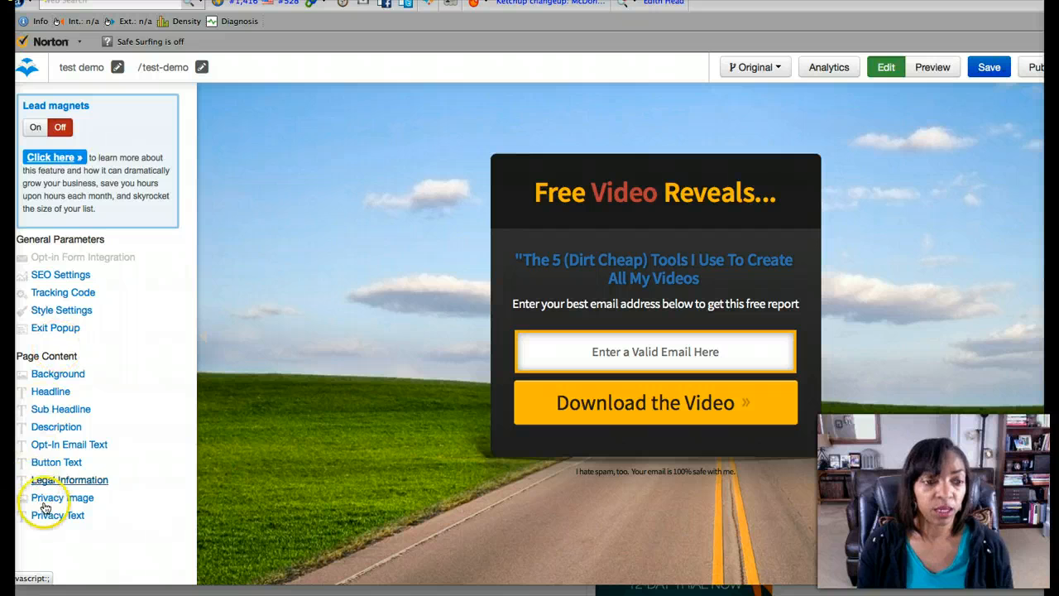
# Return to LeadPages, open the AWeber opt-in integration settings, and check the page's publishing options and leadpages.net URL
pyautogui.click(62, 260)
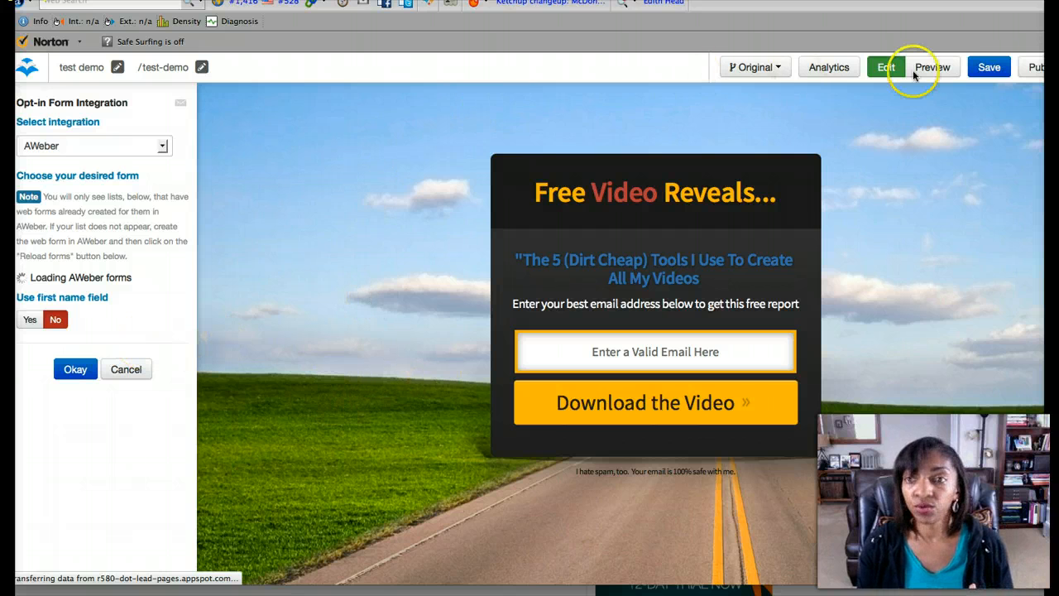
pyautogui.click(1030, 67)
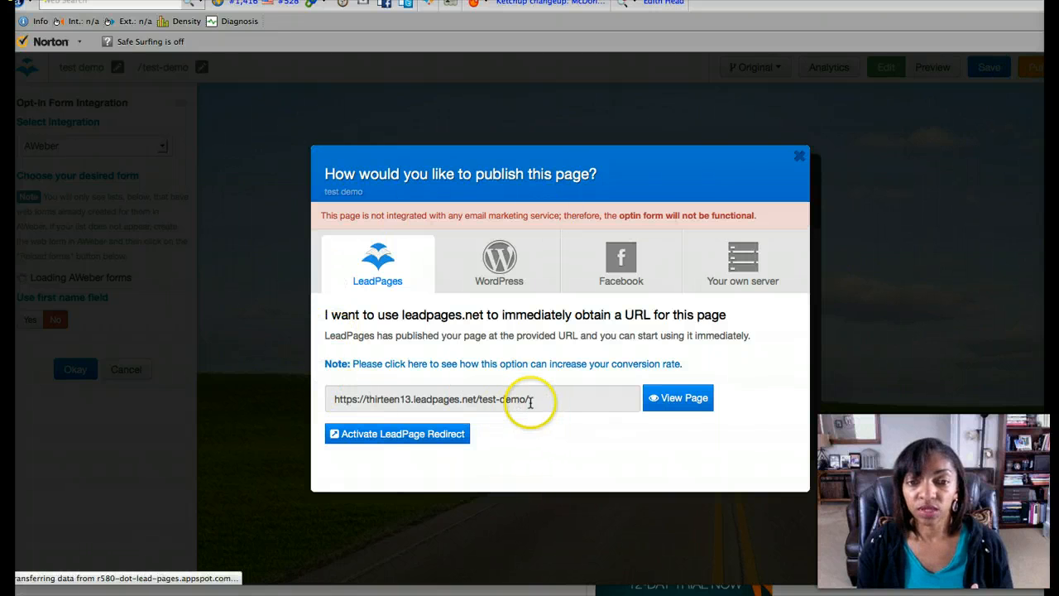
pyautogui.click(484, 401)
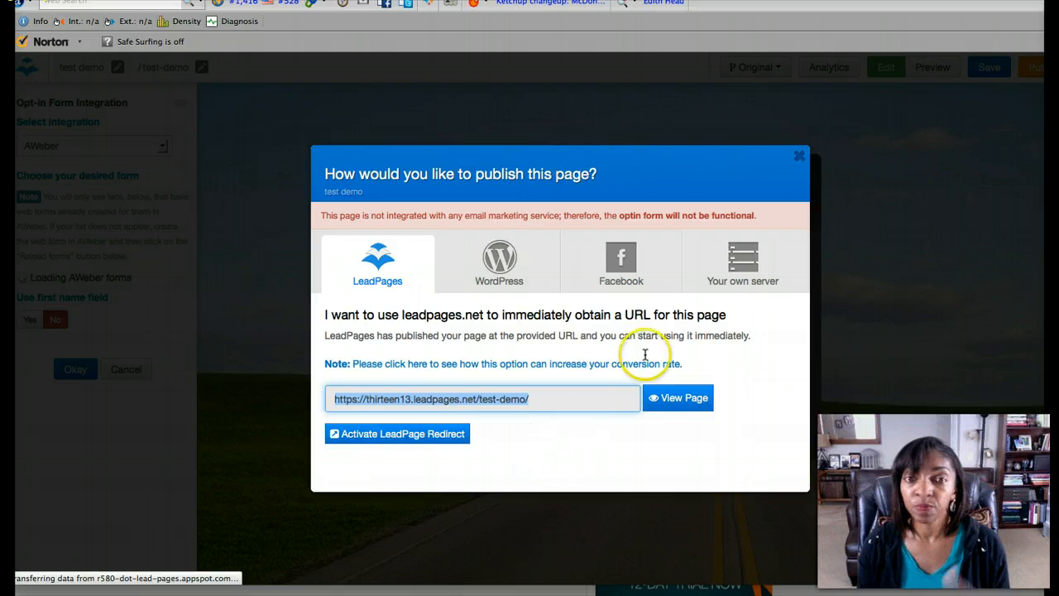
pyautogui.click(799, 160)
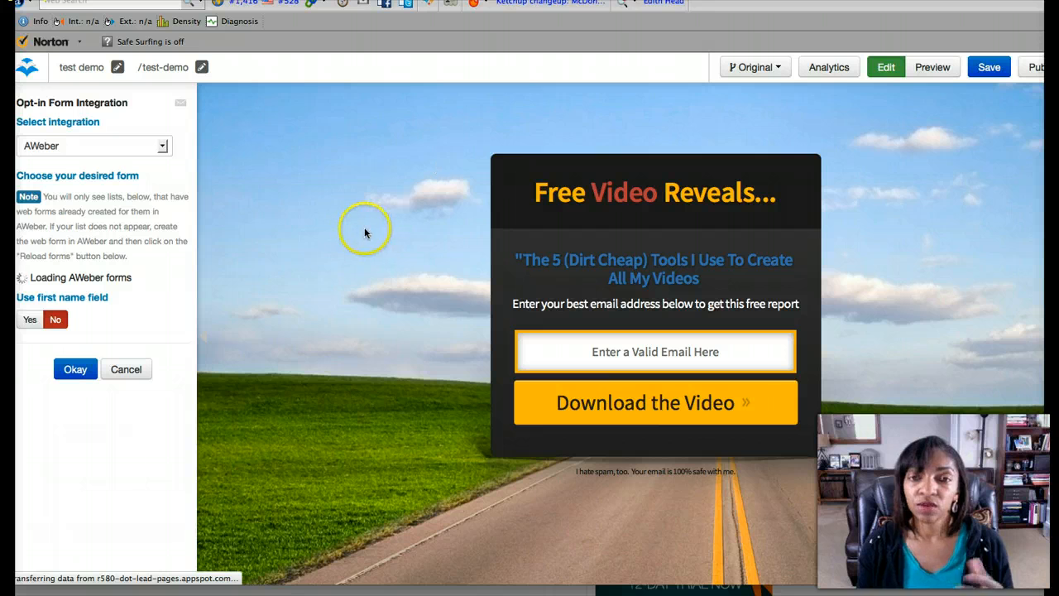
# Inspect the editing settings of the headline, sub headline and opt-in email text, closing them without changes
pyautogui.click(561, 203)
pyautogui.click(554, 265)
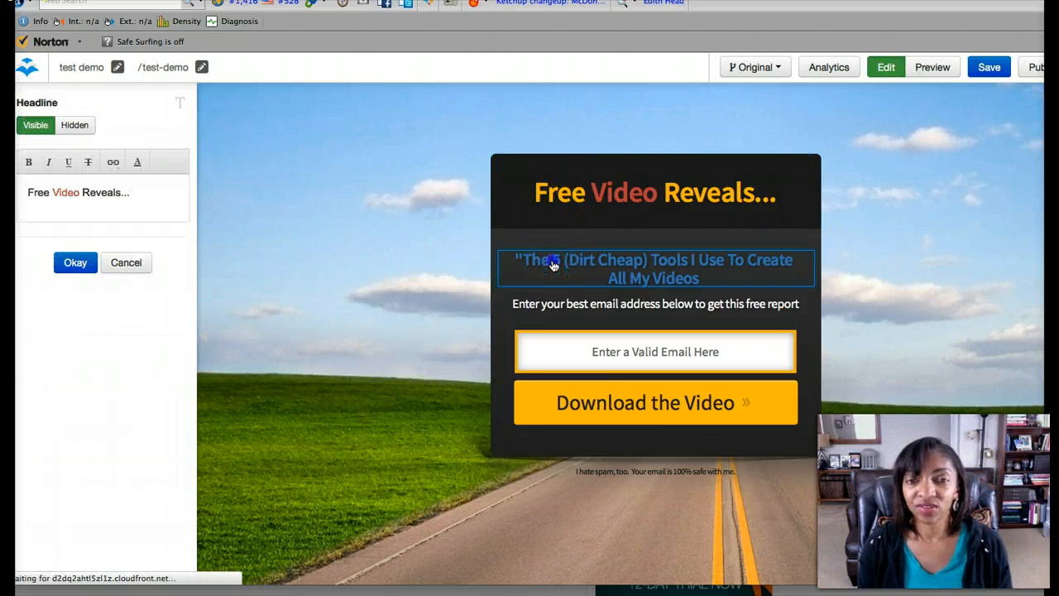
pyautogui.click(560, 355)
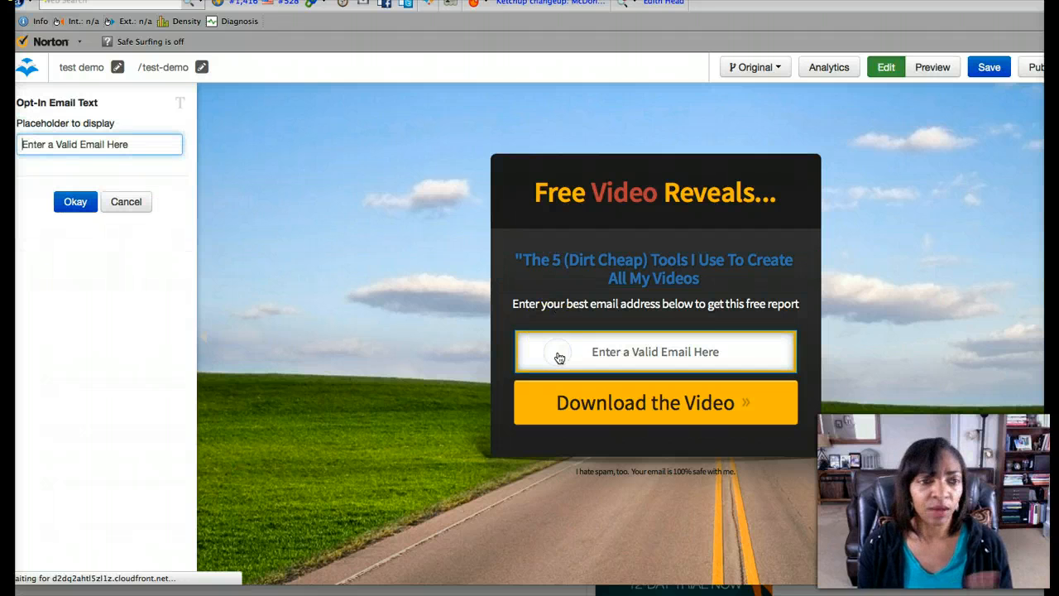
pyautogui.click(124, 202)
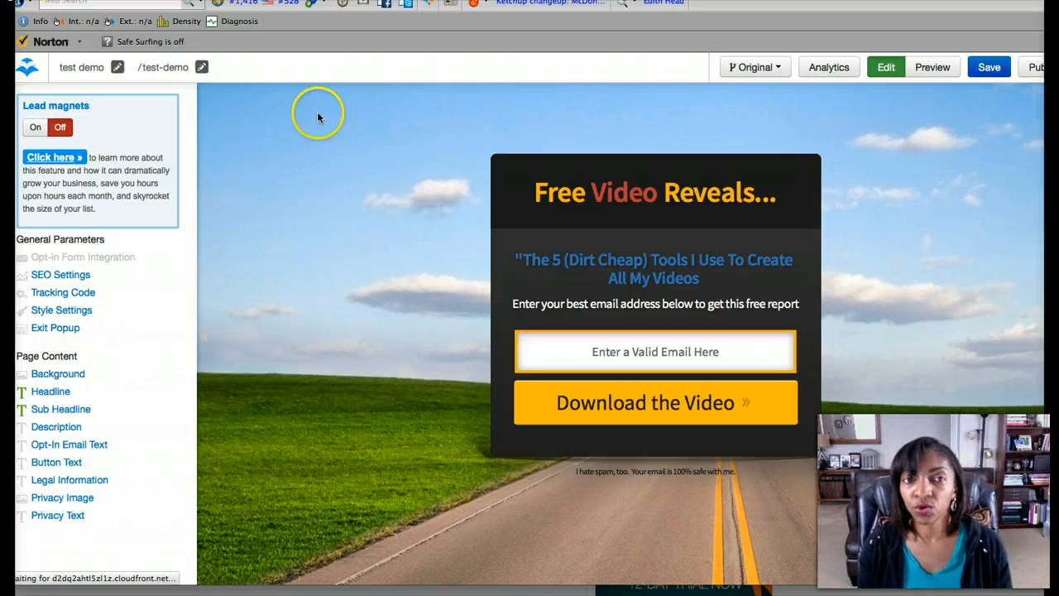
# Switch to the LeadPages review blog post and read its comparison of other lead capture programs, from Unbounce through 22Social
pyautogui.click(269, 213)
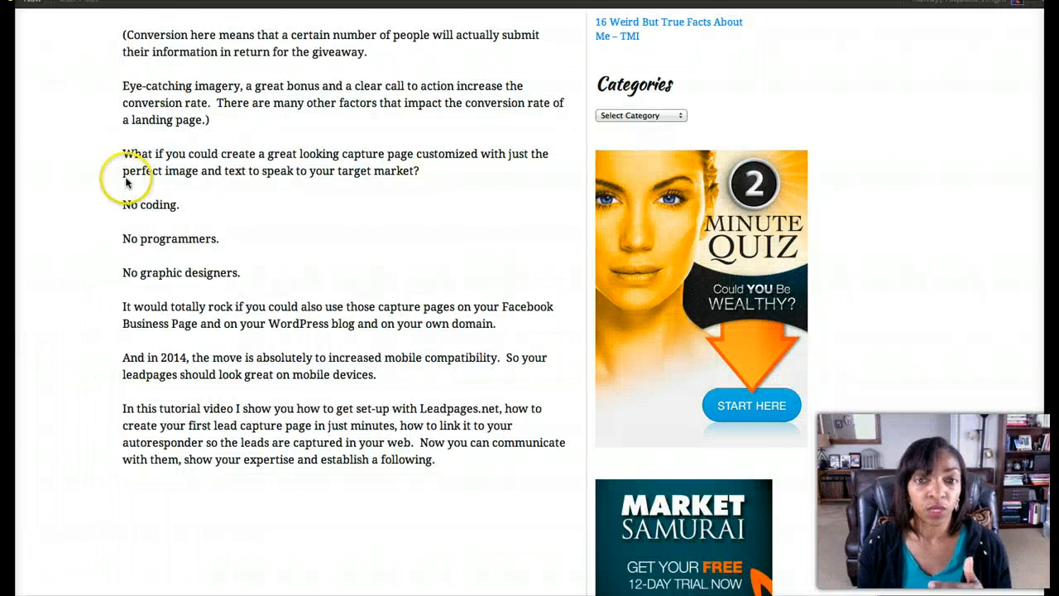
pyautogui.scroll(-5, 127, 180)
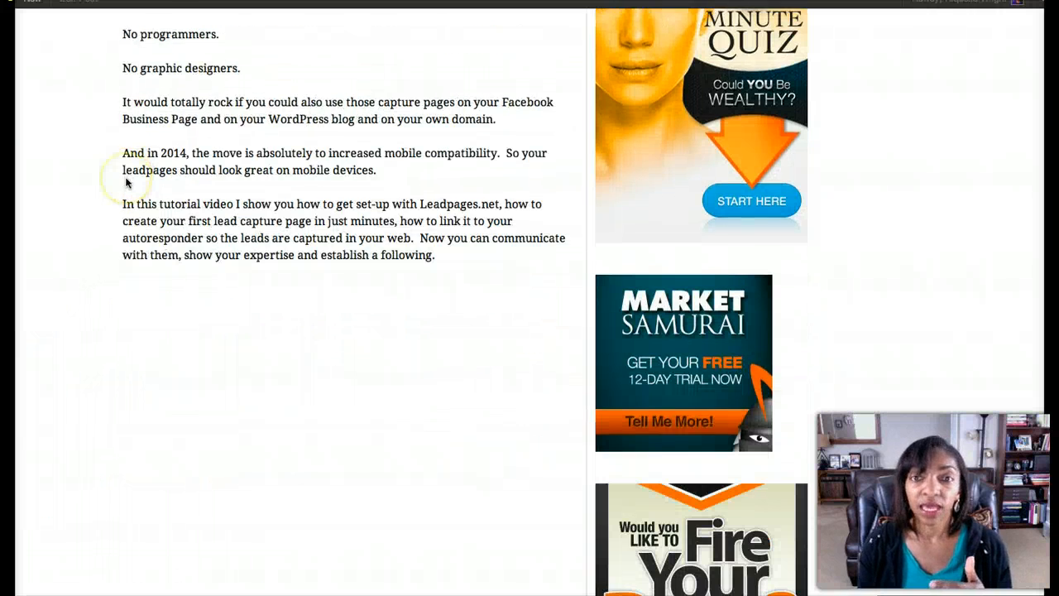
pyautogui.scroll(-8, 126, 182)
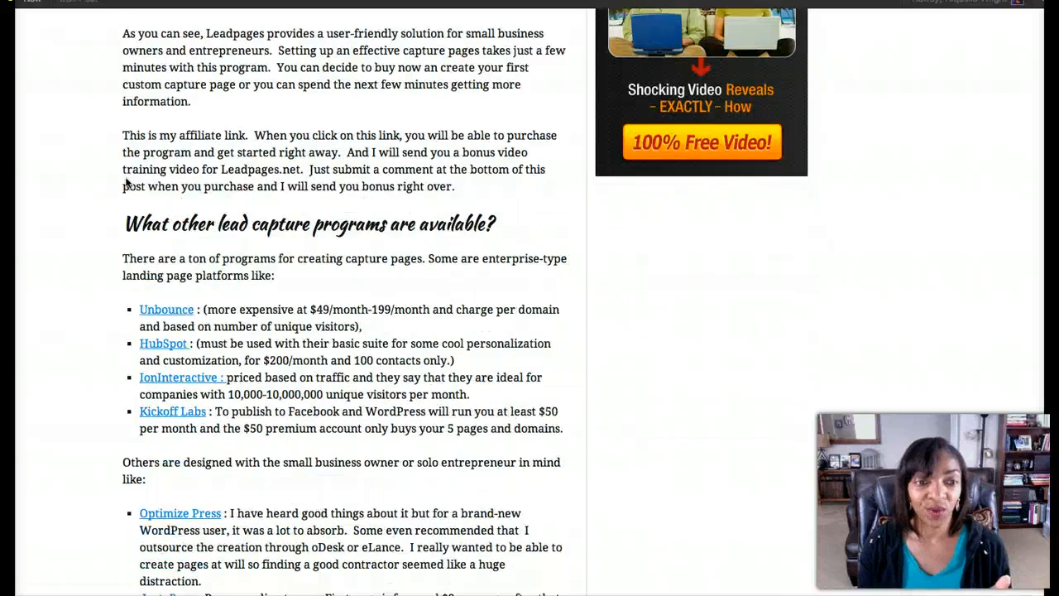
pyautogui.scroll(-3, 126, 180)
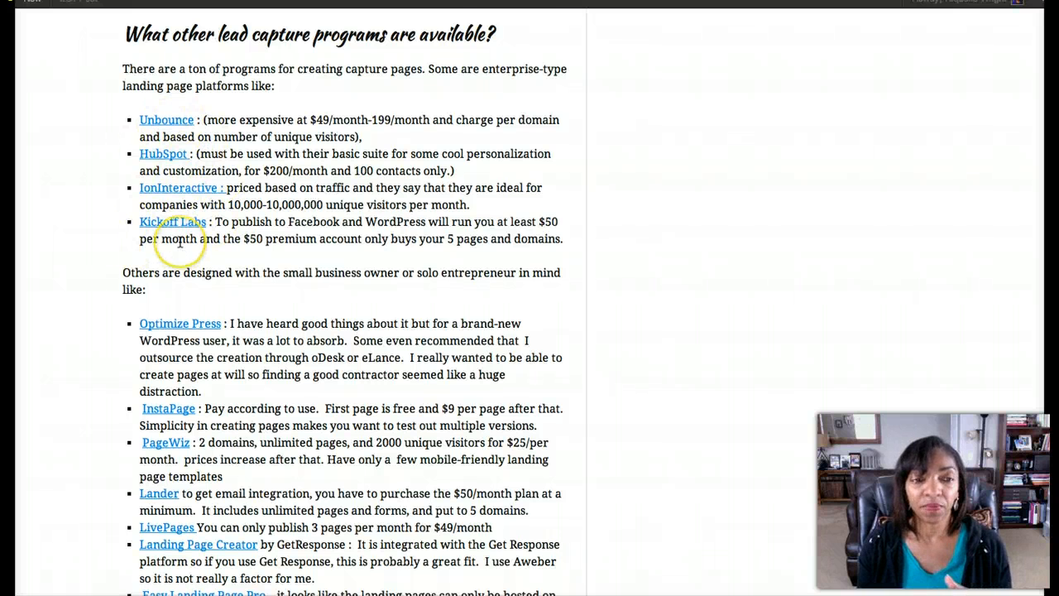
pyautogui.scroll(-5, 179, 244)
pyautogui.scroll(-2, 180, 241)
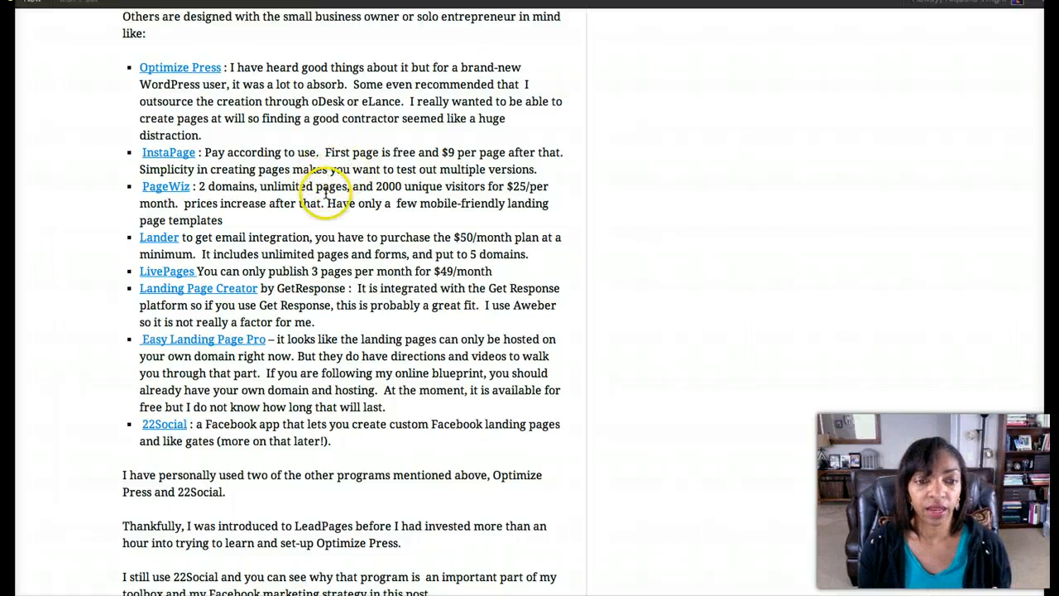
pyautogui.scroll(-1, 325, 192)
pyautogui.scroll(-1, 325, 192)
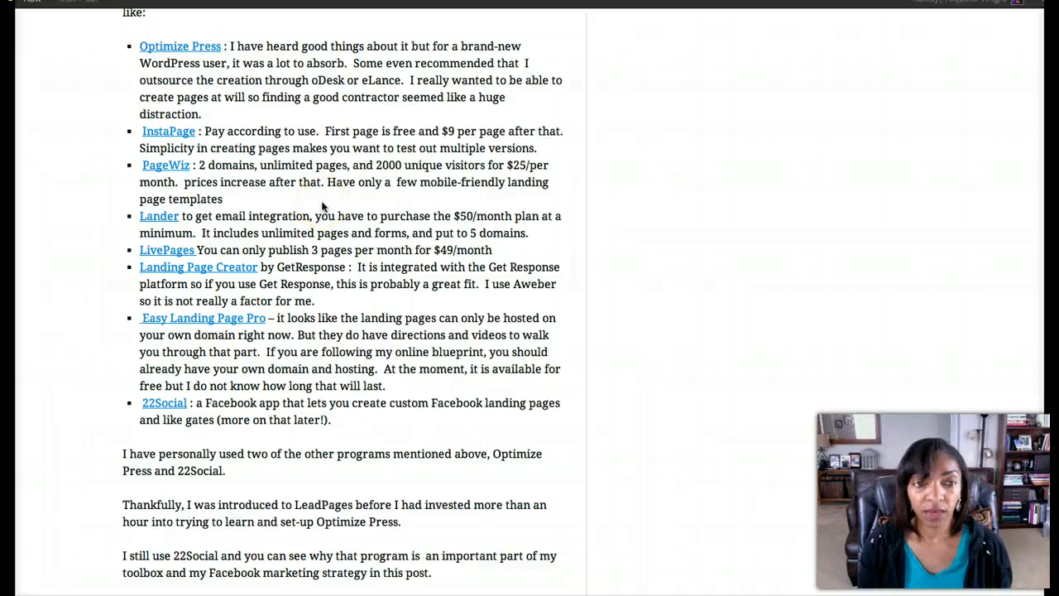
pyautogui.scroll(-3, 323, 207)
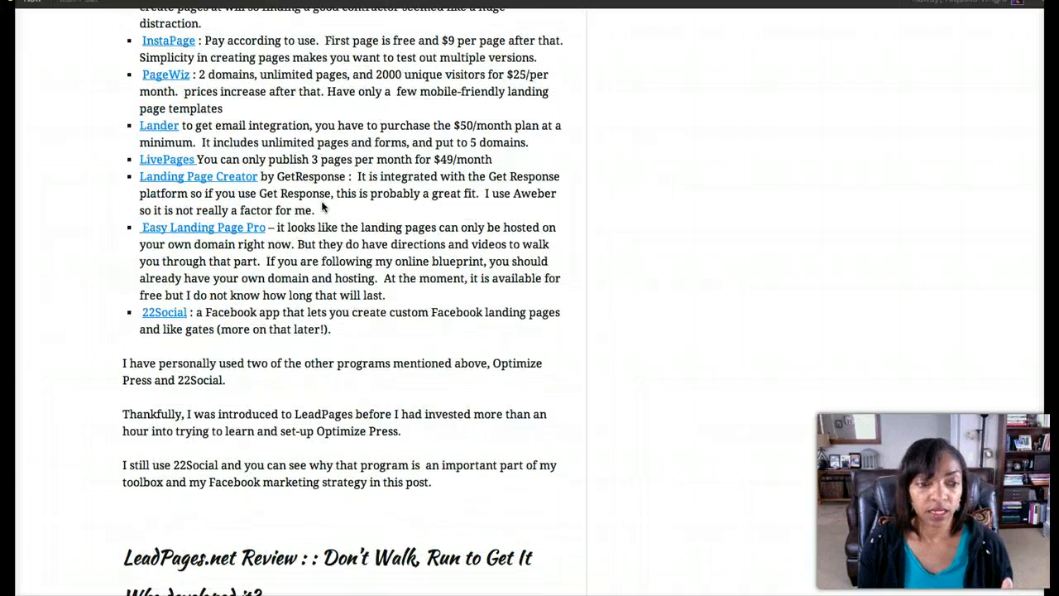
pyautogui.scroll(1, 322, 207)
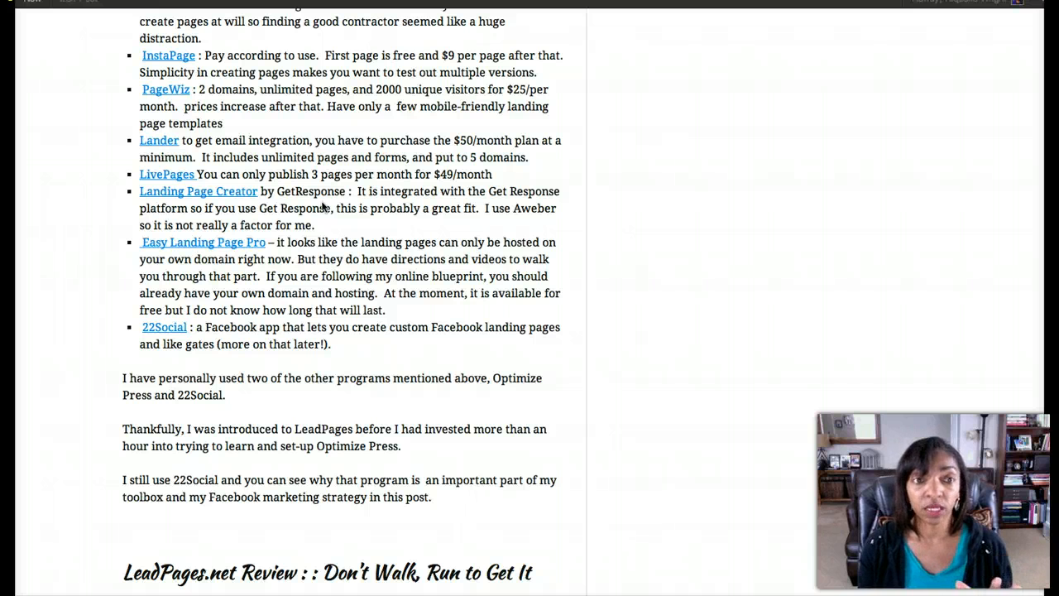
pyautogui.scroll(1, 331, 160)
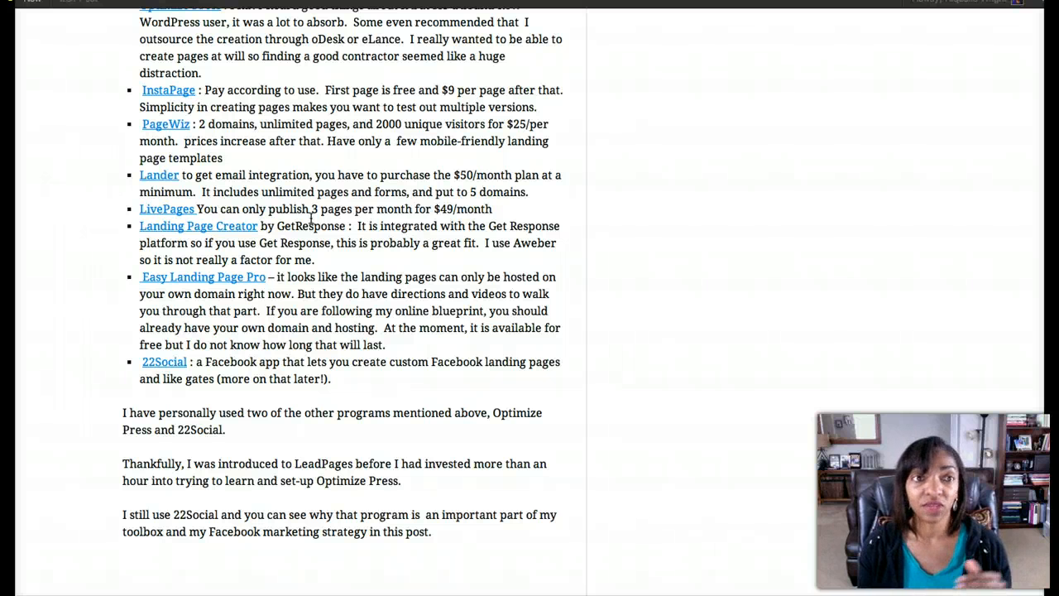
pyautogui.scroll(-1, 280, 238)
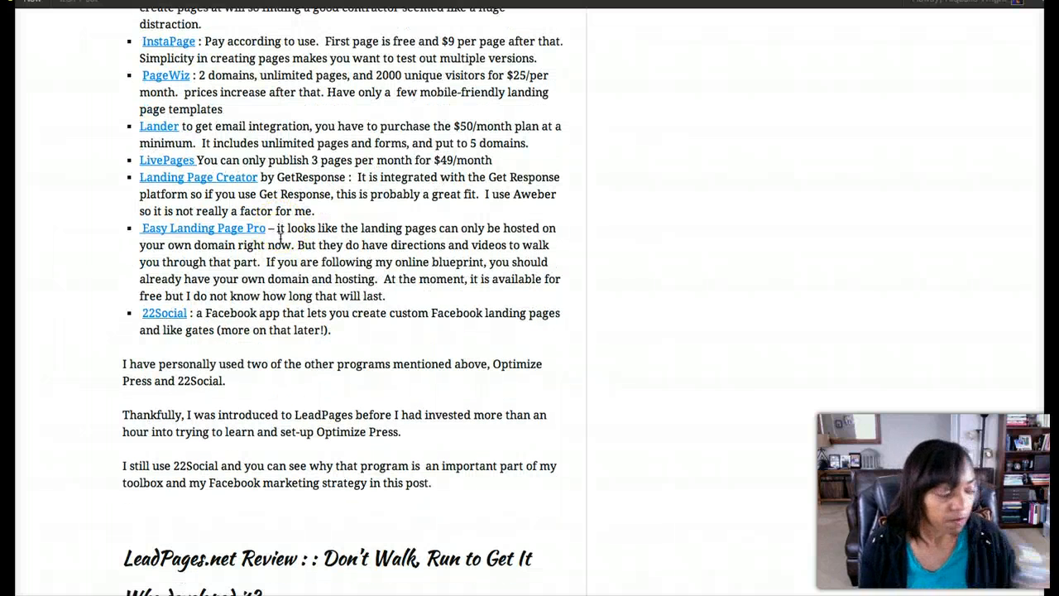
pyautogui.scroll(-2, 280, 238)
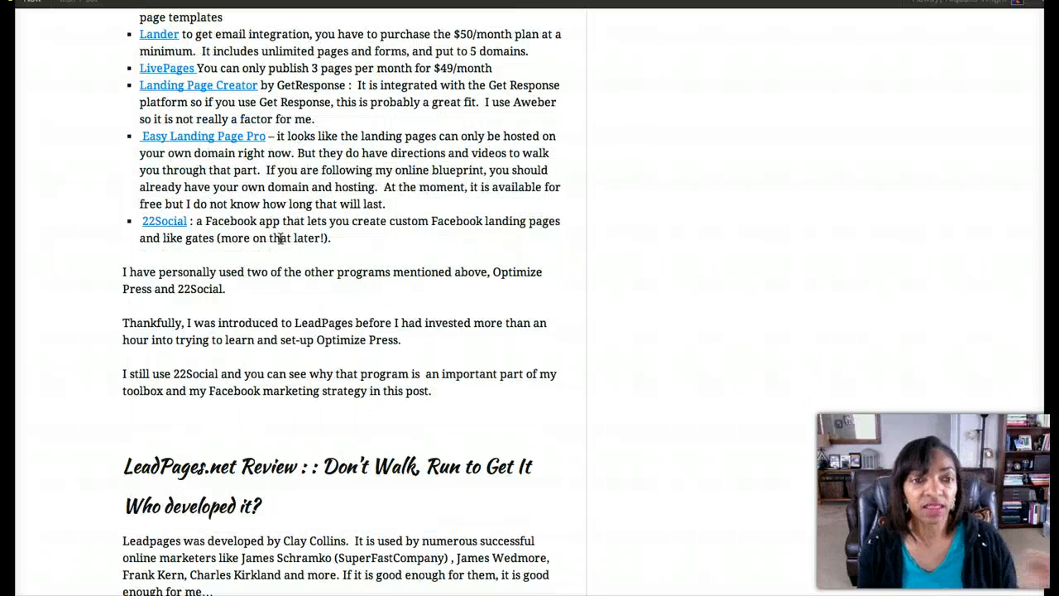
pyautogui.click(193, 237)
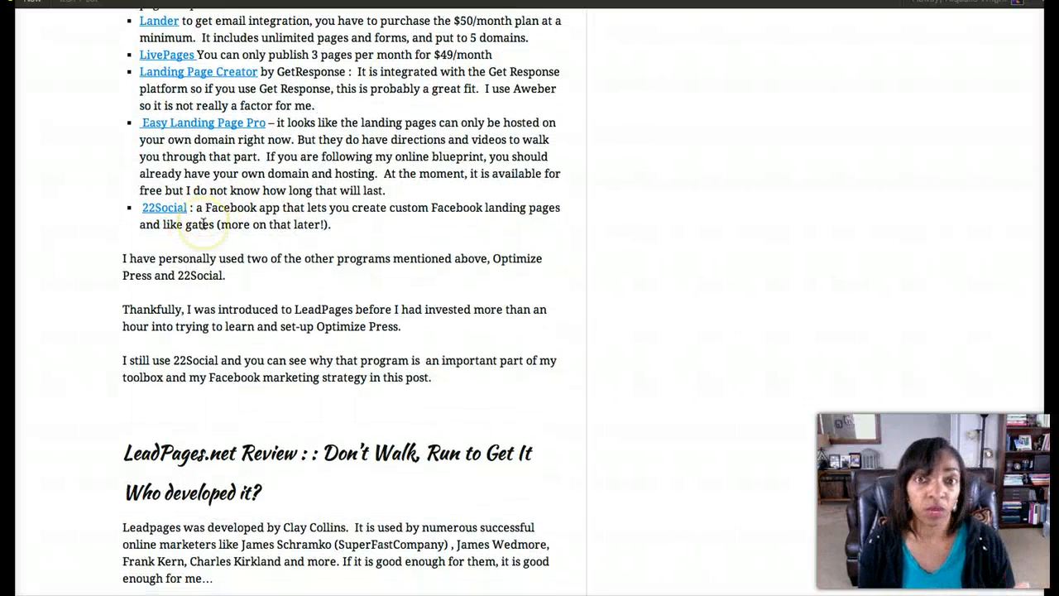
pyautogui.scroll(-1, 189, 220)
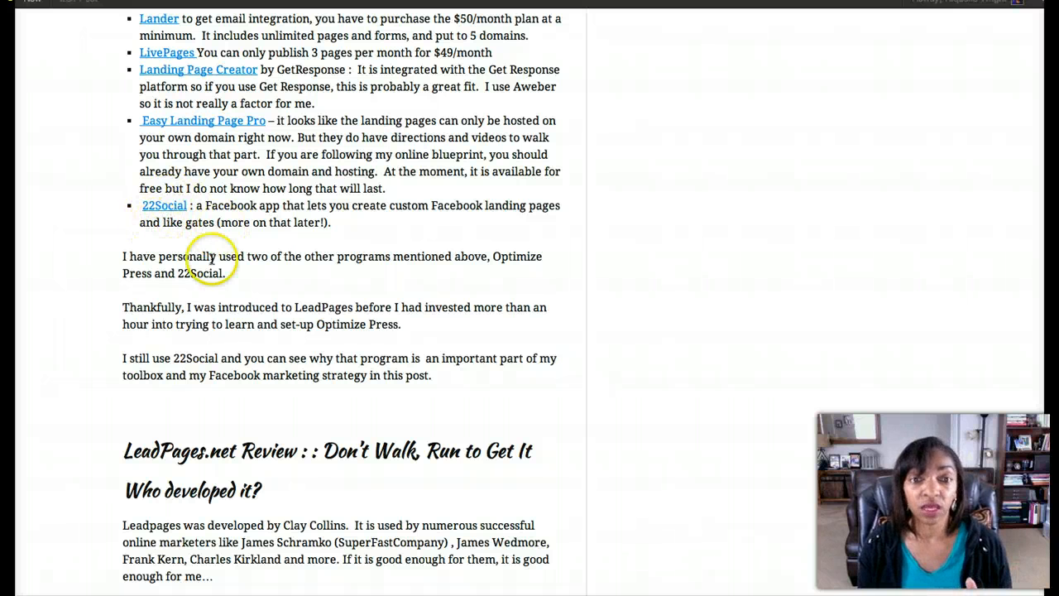
pyautogui.scroll(-1, 240, 277)
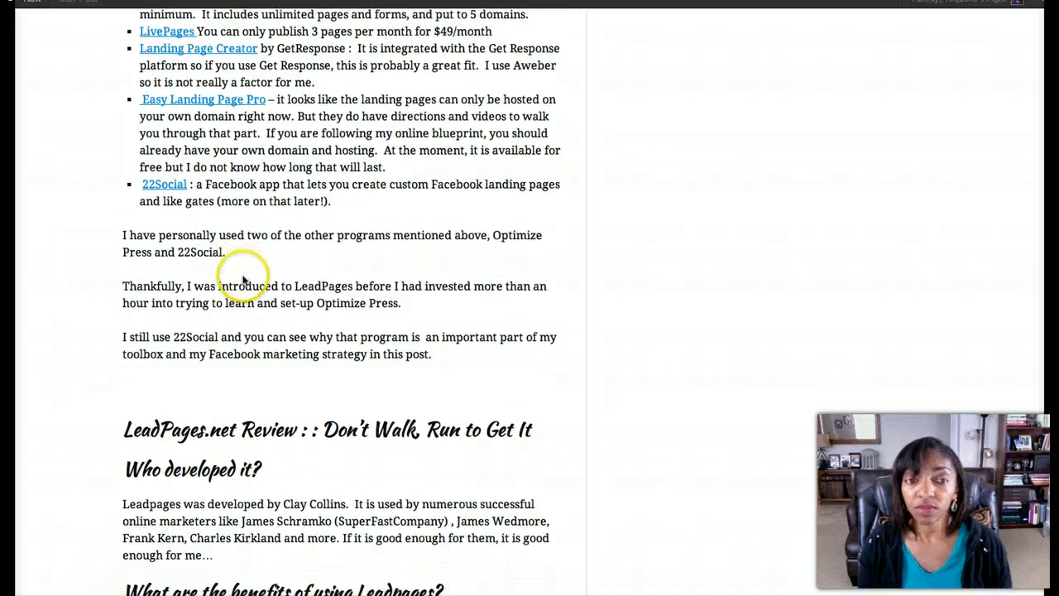
# Read the blog post's LeadPages.net Review sections on who developed it and the benefits of using Leadpages
pyautogui.scroll(-3, 243, 278)
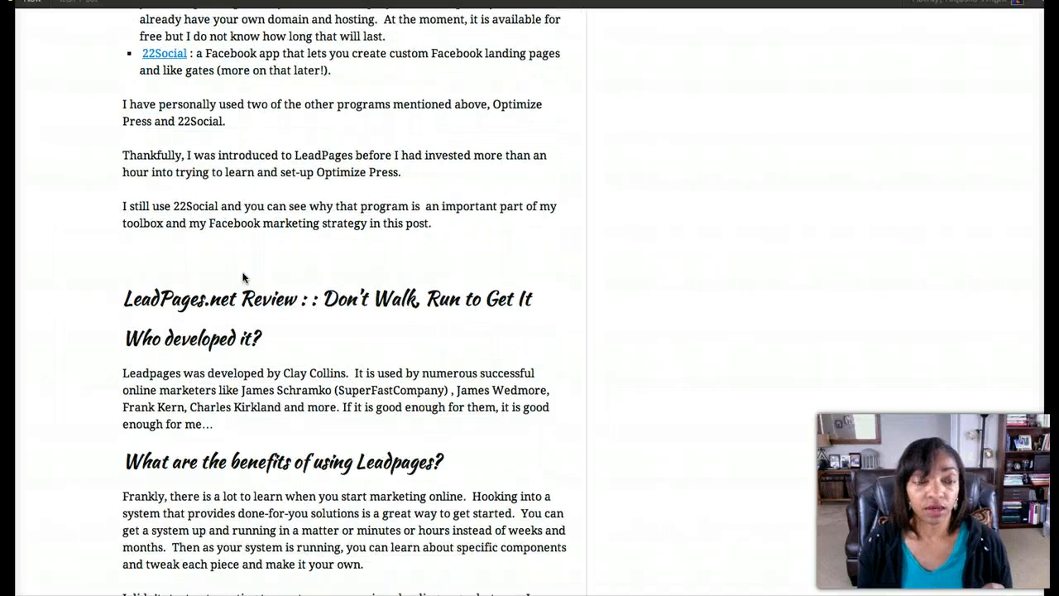
pyautogui.scroll(-4, 243, 279)
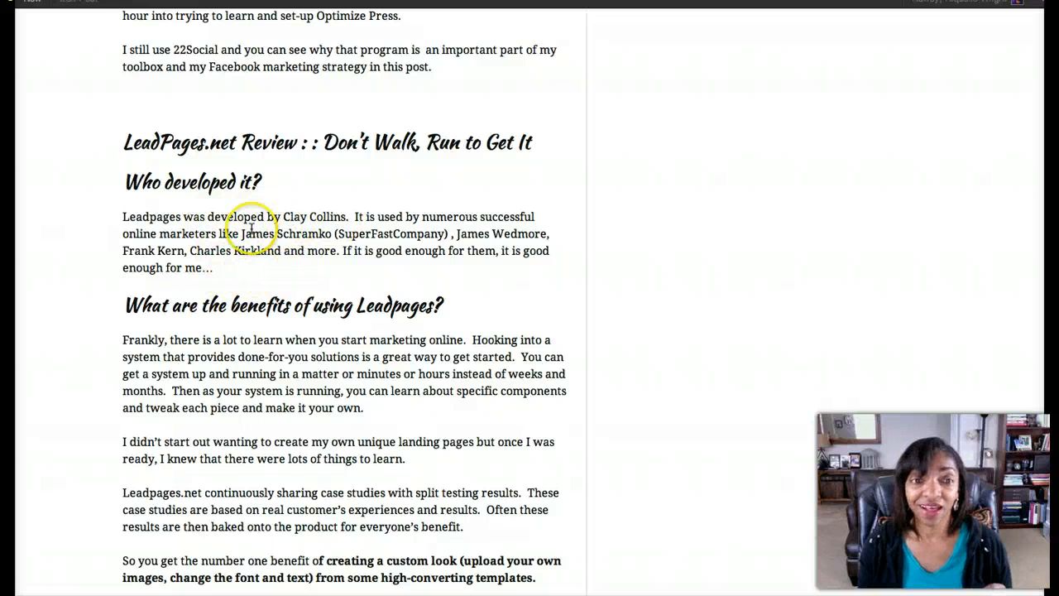
pyautogui.scroll(-2, 278, 248)
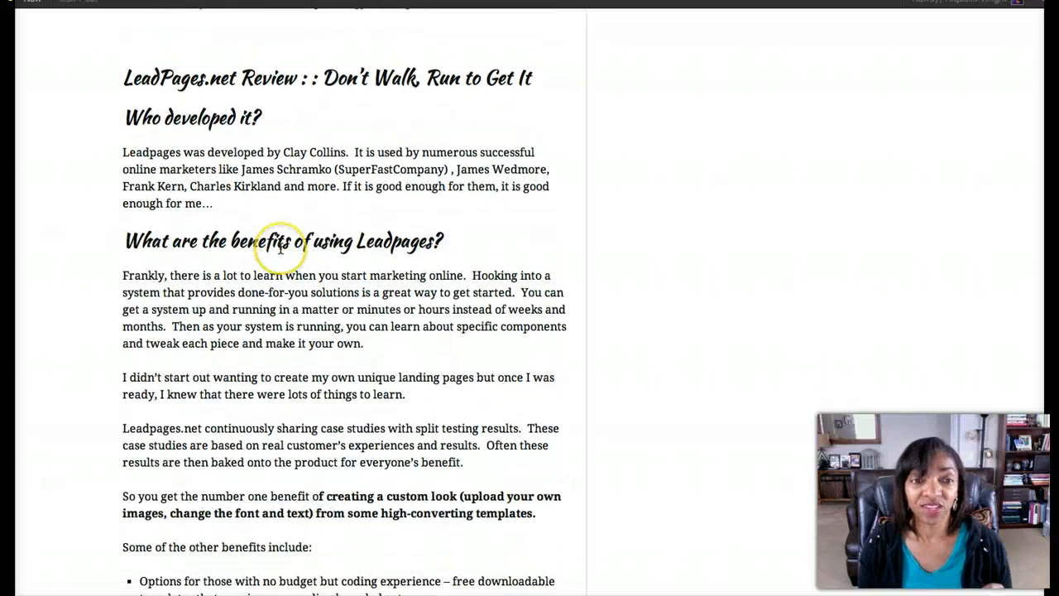
pyautogui.scroll(-1, 281, 248)
pyautogui.scroll(-3, 350, 229)
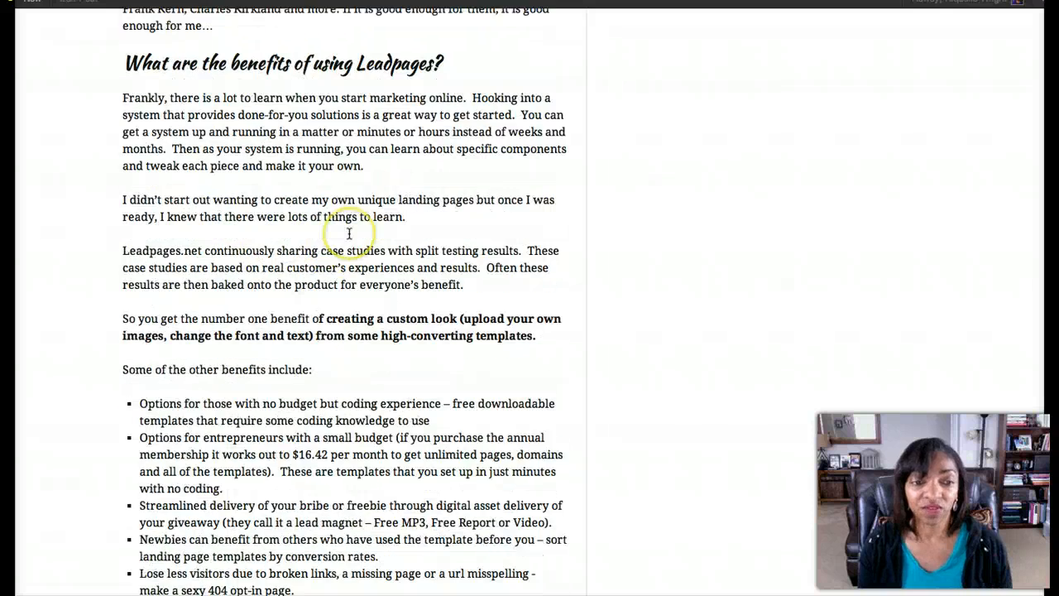
pyautogui.scroll(-3, 349, 230)
pyautogui.scroll(-2, 314, 207)
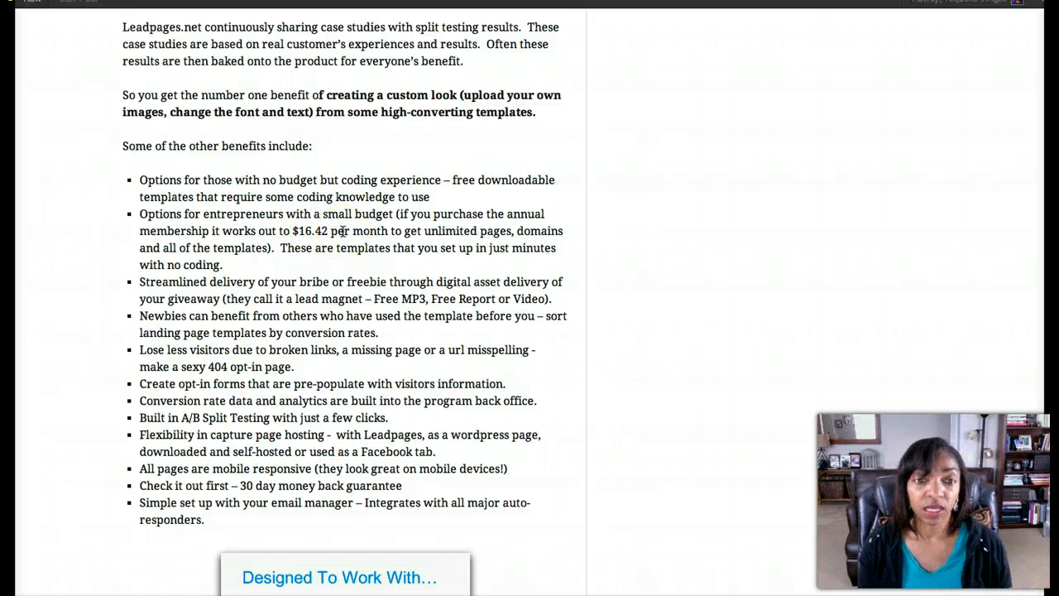
pyautogui.scroll(-1, 308, 243)
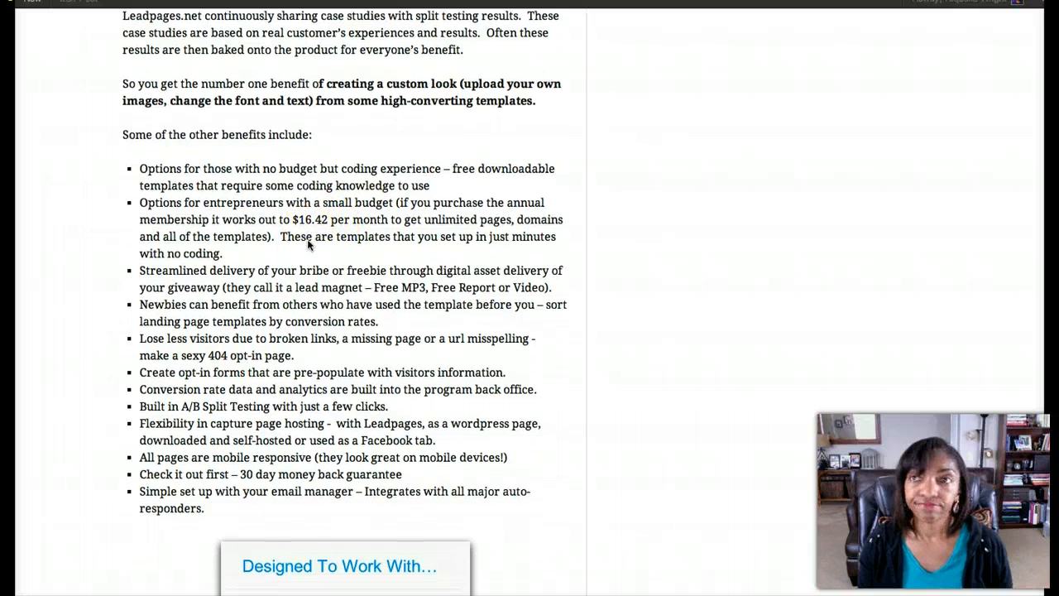
pyautogui.scroll(-1, 307, 243)
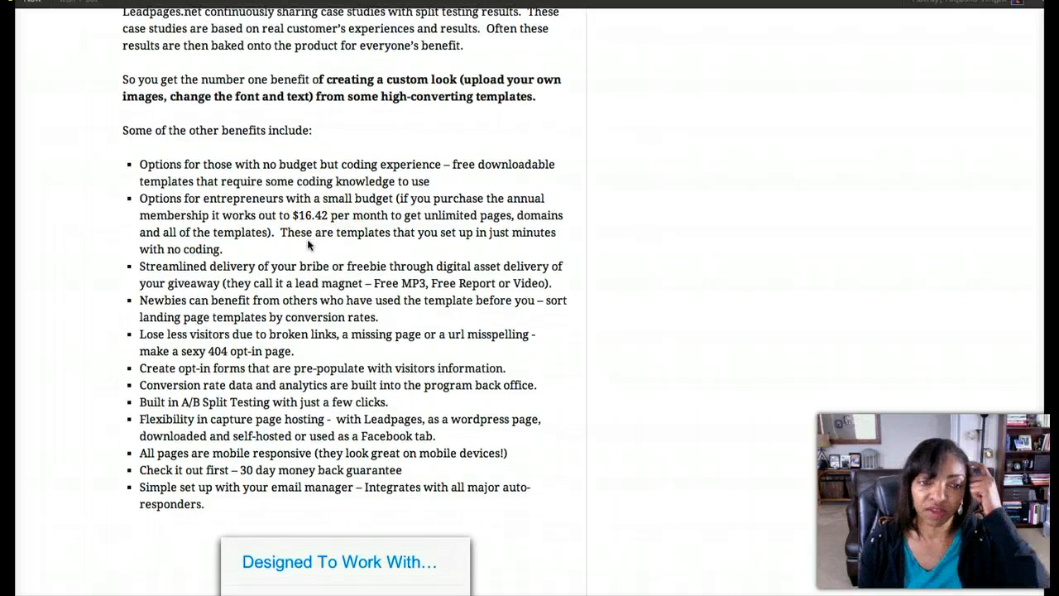
# Read the blog post's list of other LeadPages benefits, from the no-budget options through the simple email manager setup
pyautogui.scroll(-1, 308, 244)
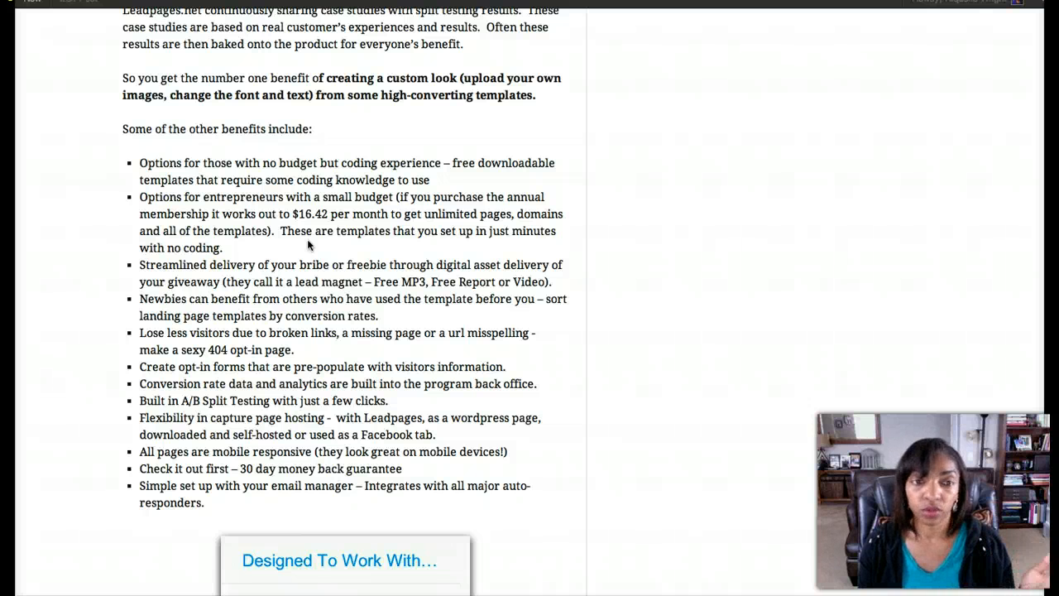
pyautogui.scroll(-1, 308, 244)
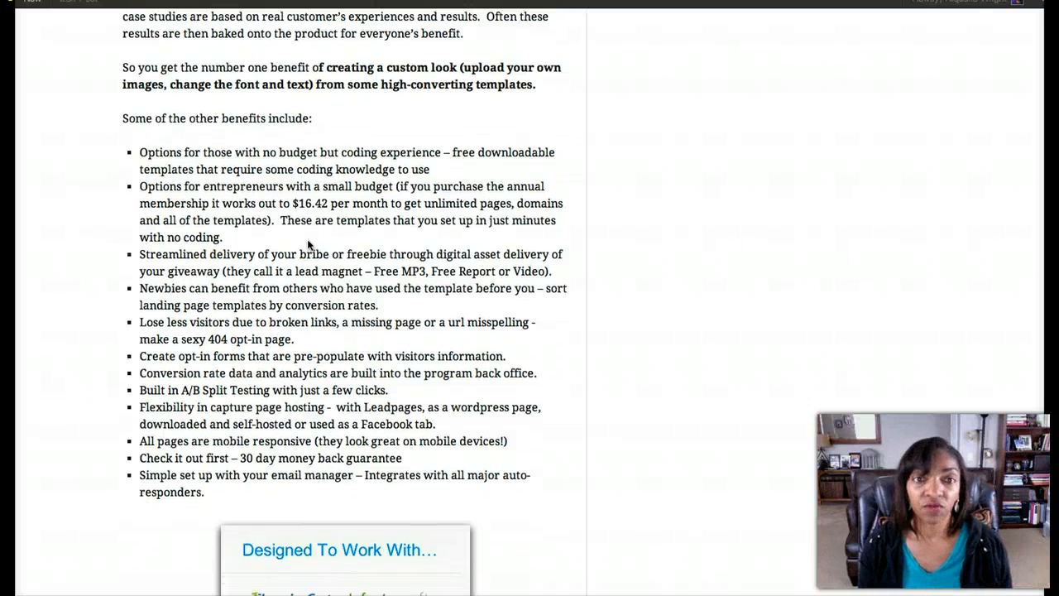
pyautogui.scroll(-1, 304, 242)
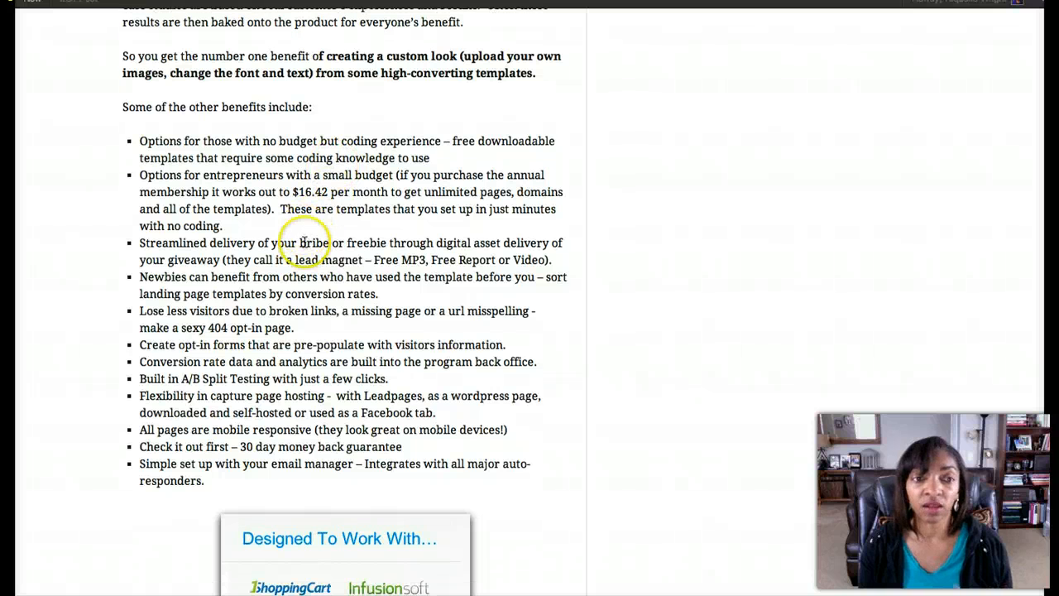
pyautogui.scroll(-2, 302, 242)
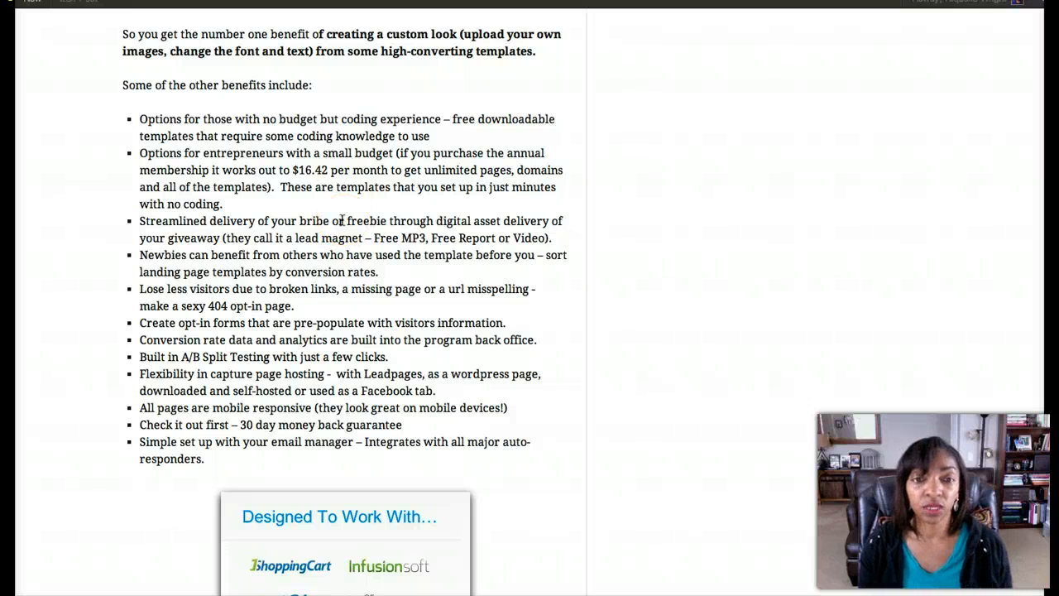
pyautogui.scroll(-1, 336, 224)
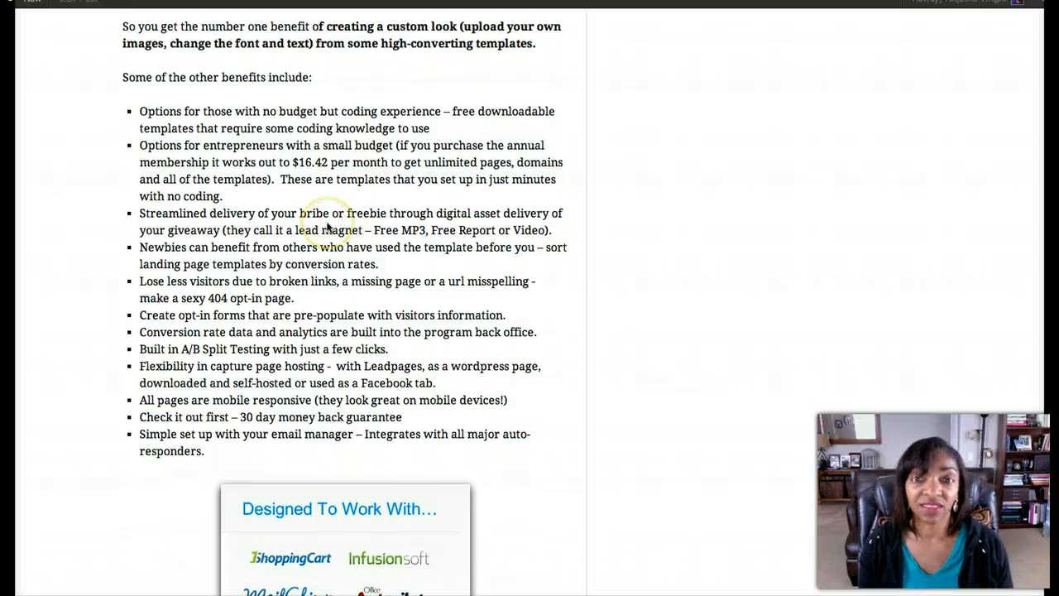
pyautogui.scroll(-3, 328, 228)
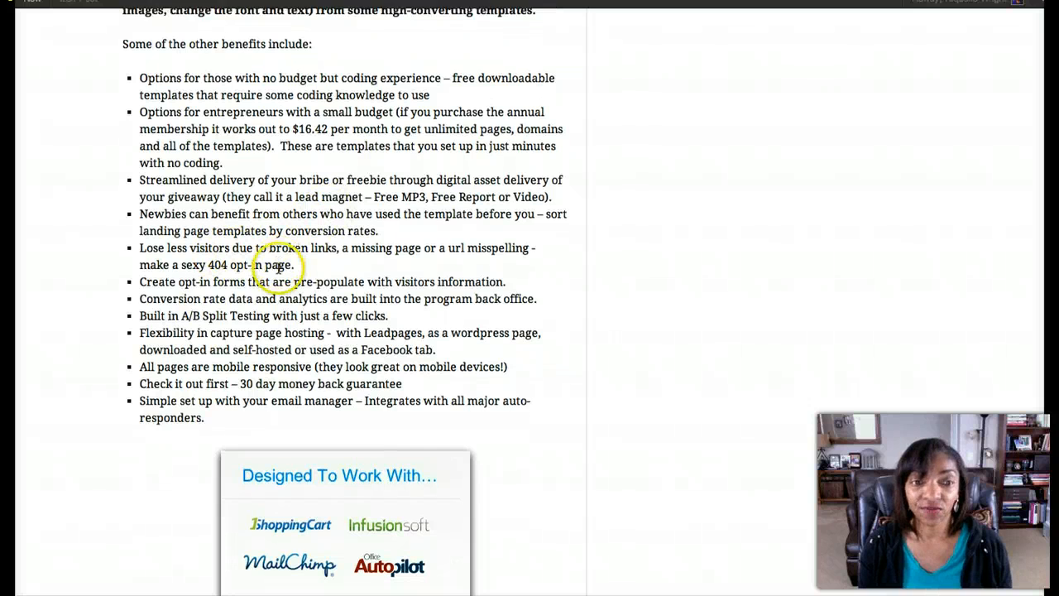
pyautogui.scroll(-10, 277, 248)
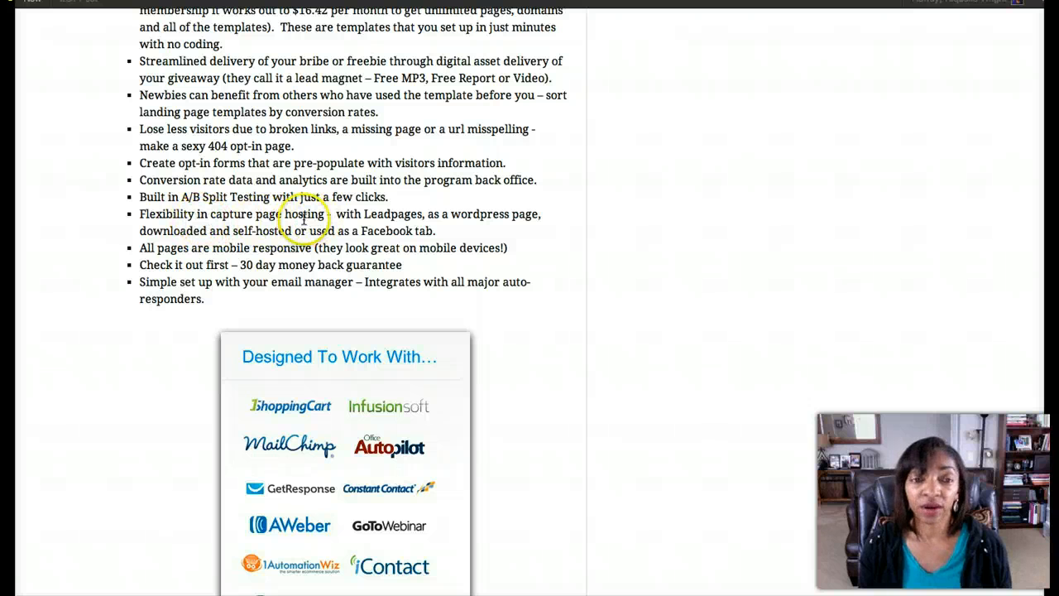
pyautogui.scroll(-1, 297, 217)
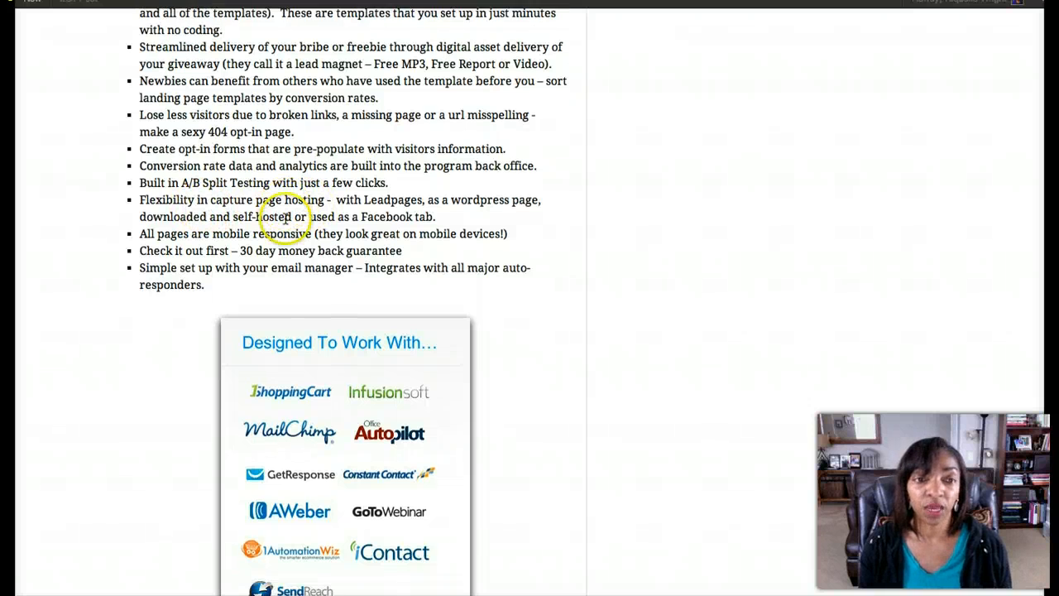
pyautogui.scroll(-1, 194, 236)
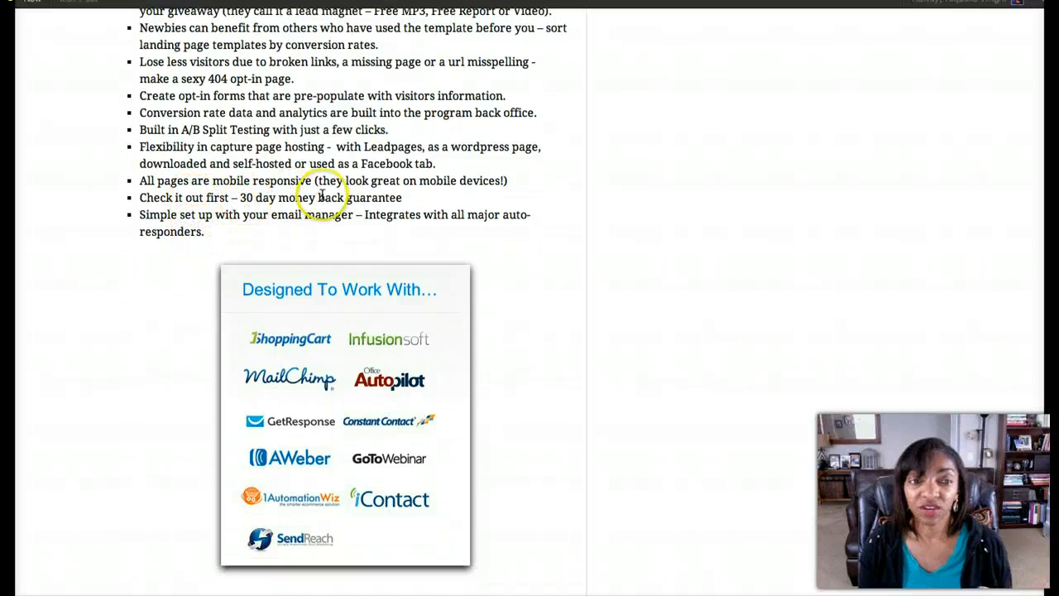
# Examine the "Designed To Work With…" integrations graphic and the remaining benefits listed beneath it, through Works with WordPress
pyautogui.scroll(-1, 257, 224)
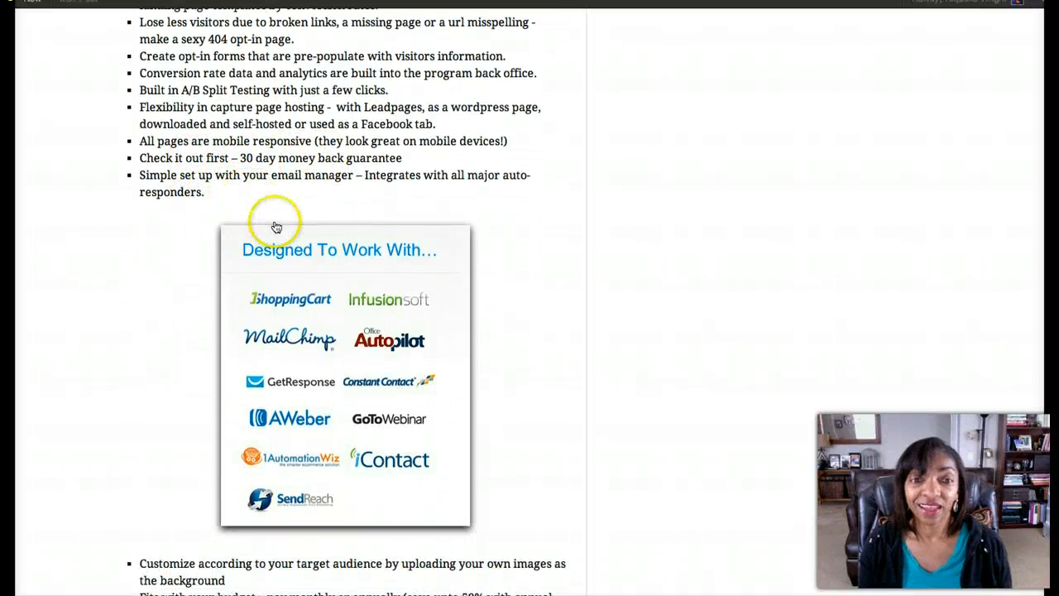
pyautogui.scroll(-2, 216, 323)
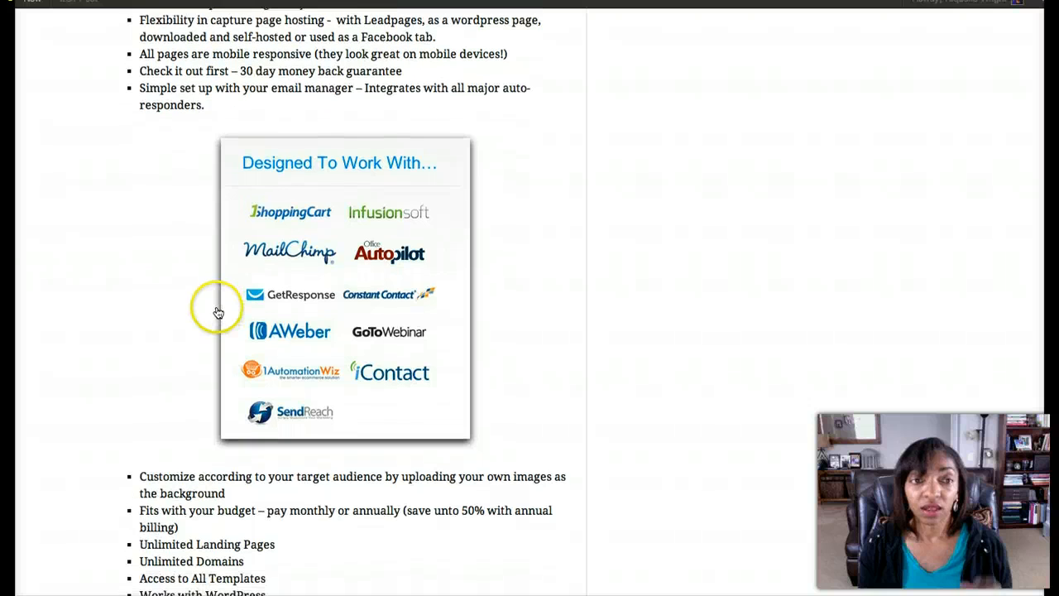
pyautogui.scroll(-1, 219, 311)
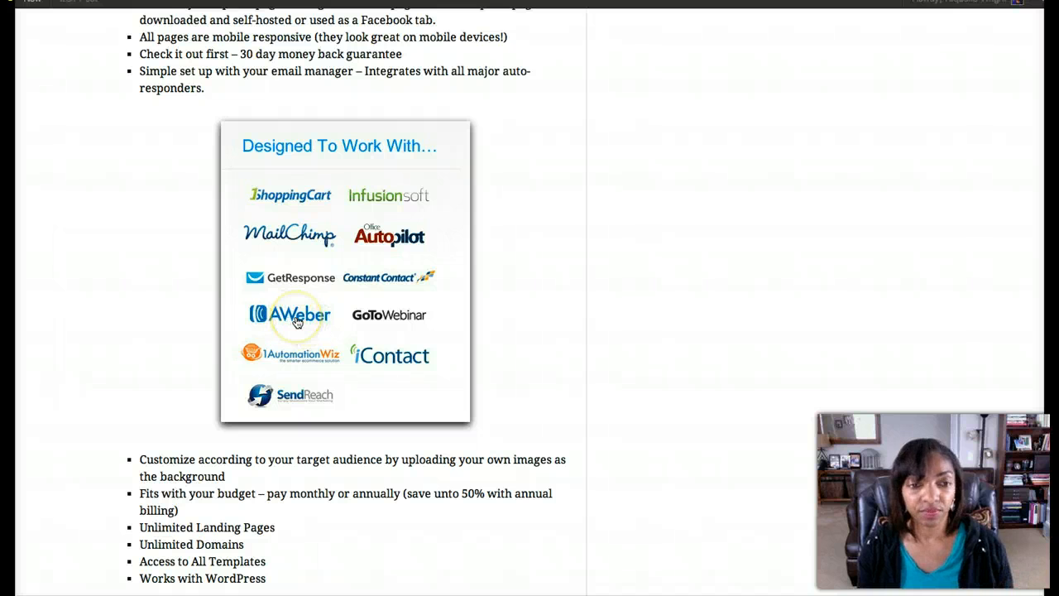
pyautogui.scroll(-4, 297, 321)
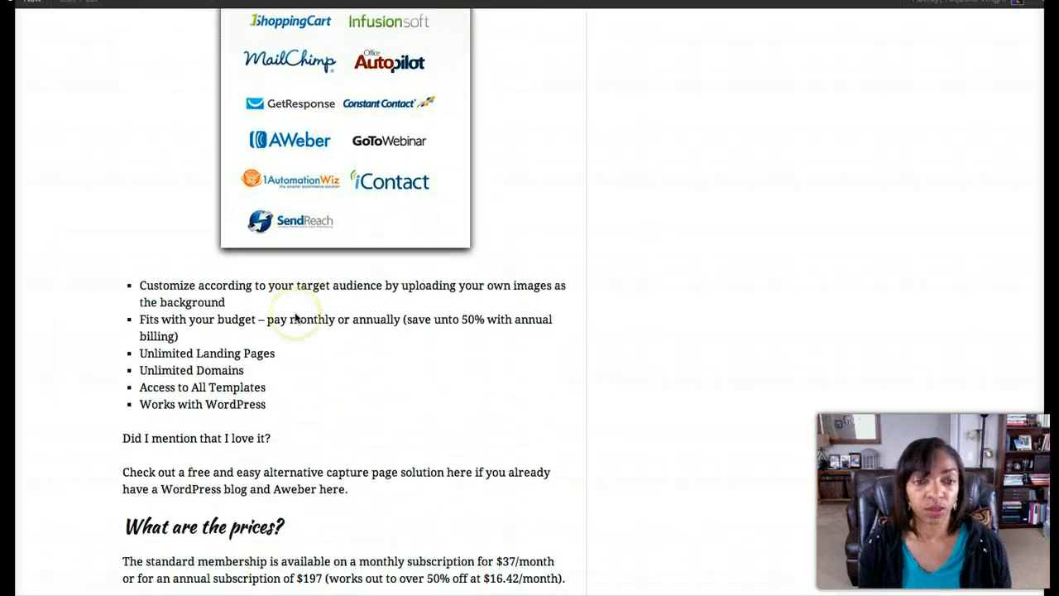
pyautogui.scroll(-1, 296, 318)
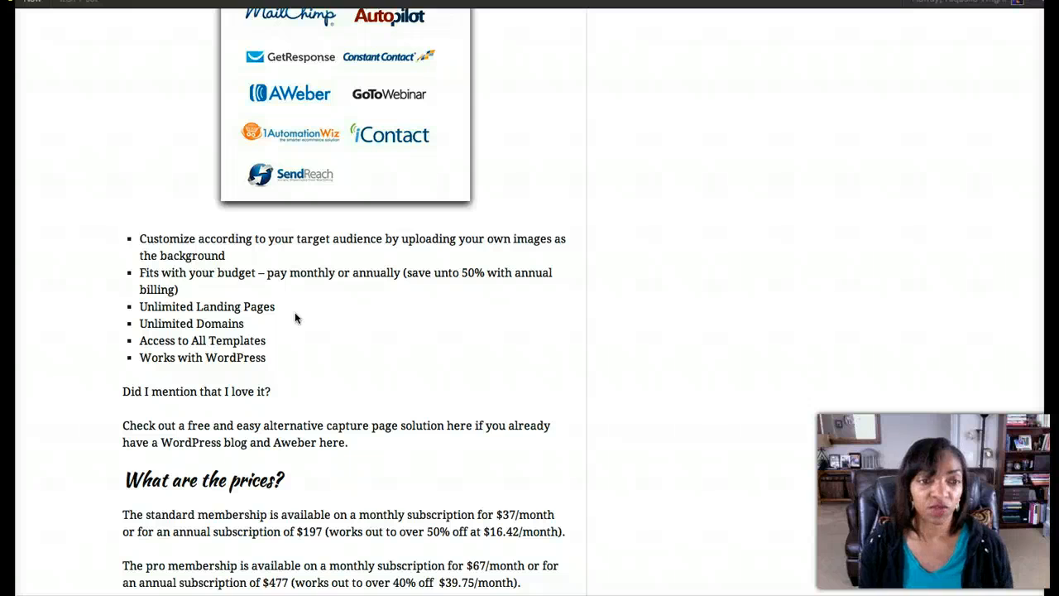
pyautogui.scroll(-2, 295, 312)
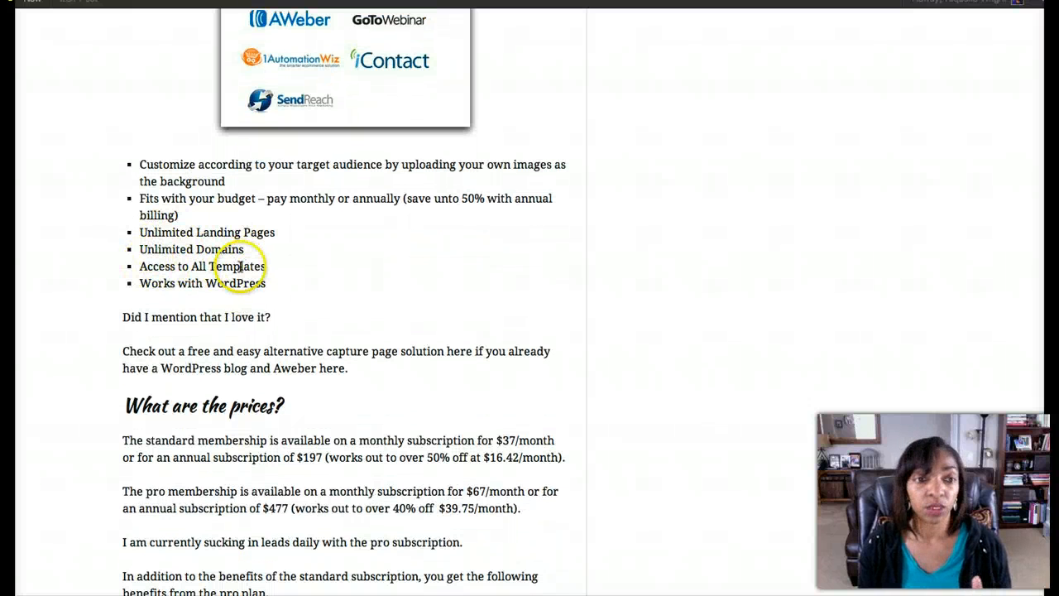
# Read the "What are the prices?" and "Leadpages.net Standard vs. Pro?" sections to compare the membership plans
pyautogui.scroll(-2, 191, 273)
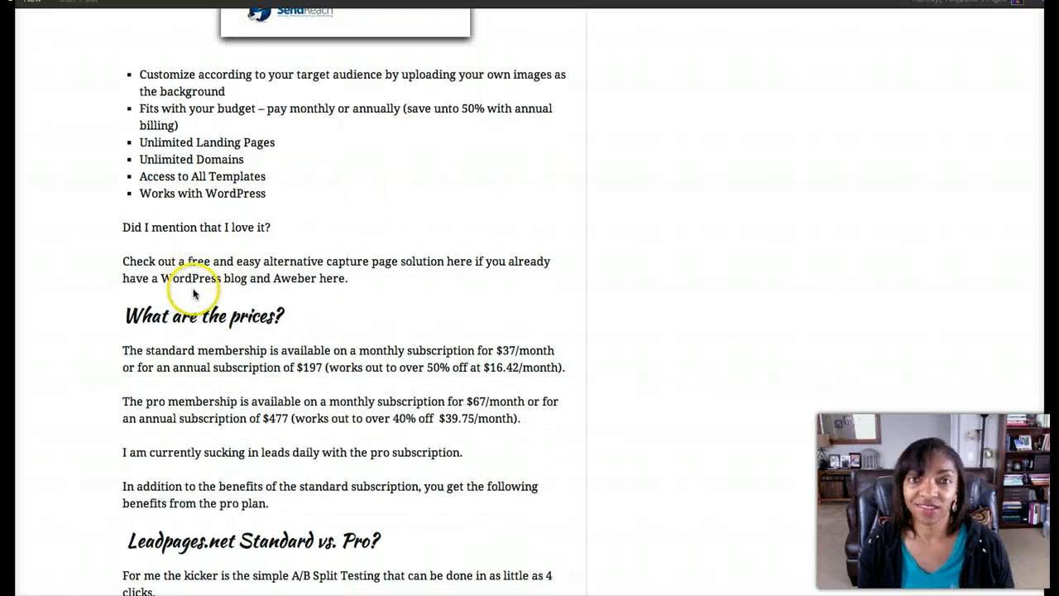
pyautogui.scroll(-1, 193, 293)
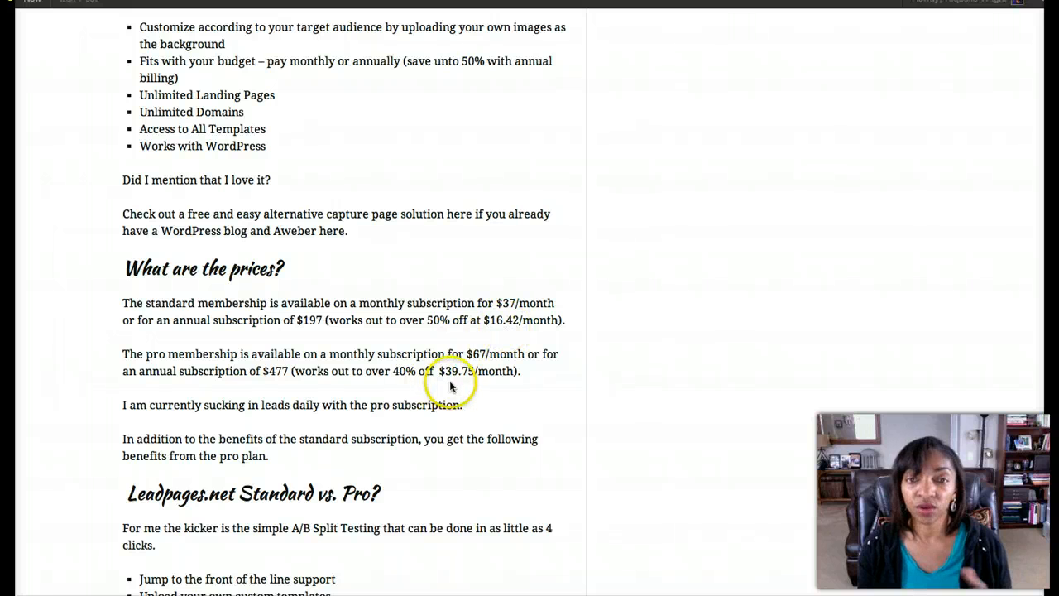
pyautogui.scroll(-1, 453, 387)
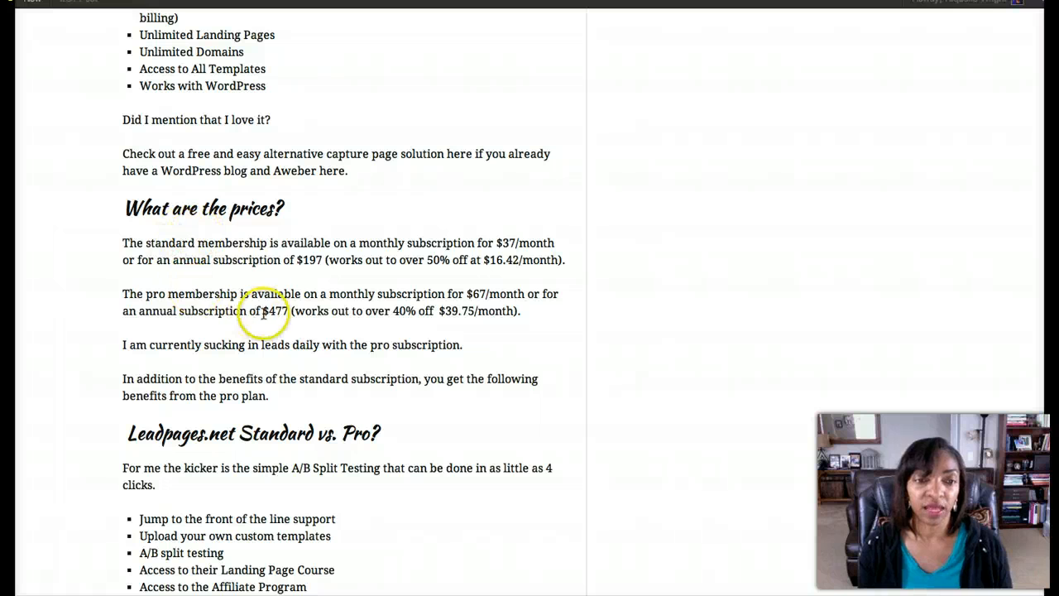
pyautogui.scroll(-3, 272, 316)
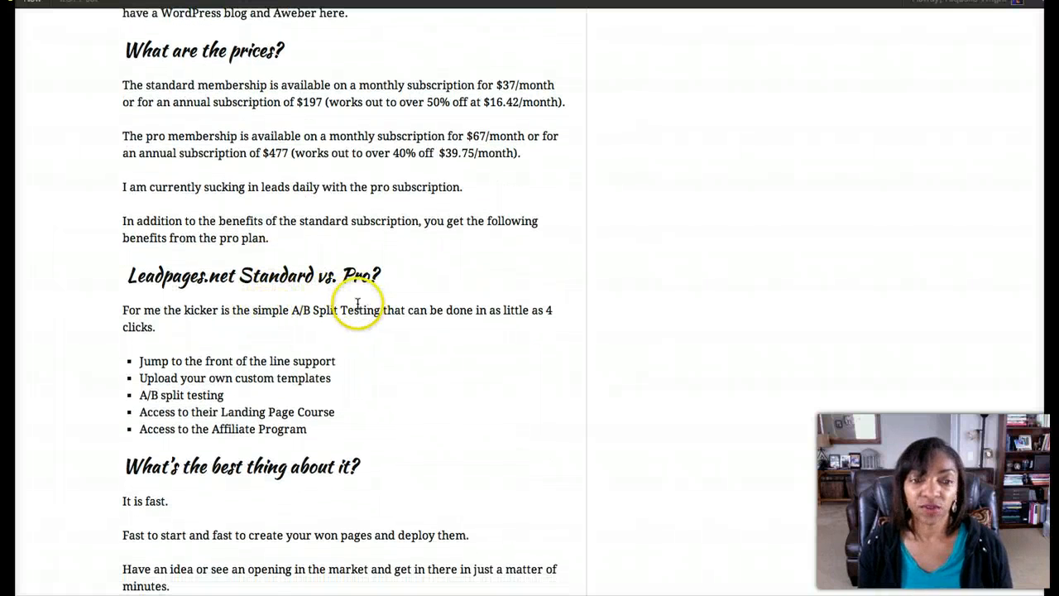
pyautogui.scroll(-1, 355, 303)
pyautogui.scroll(-1, 223, 305)
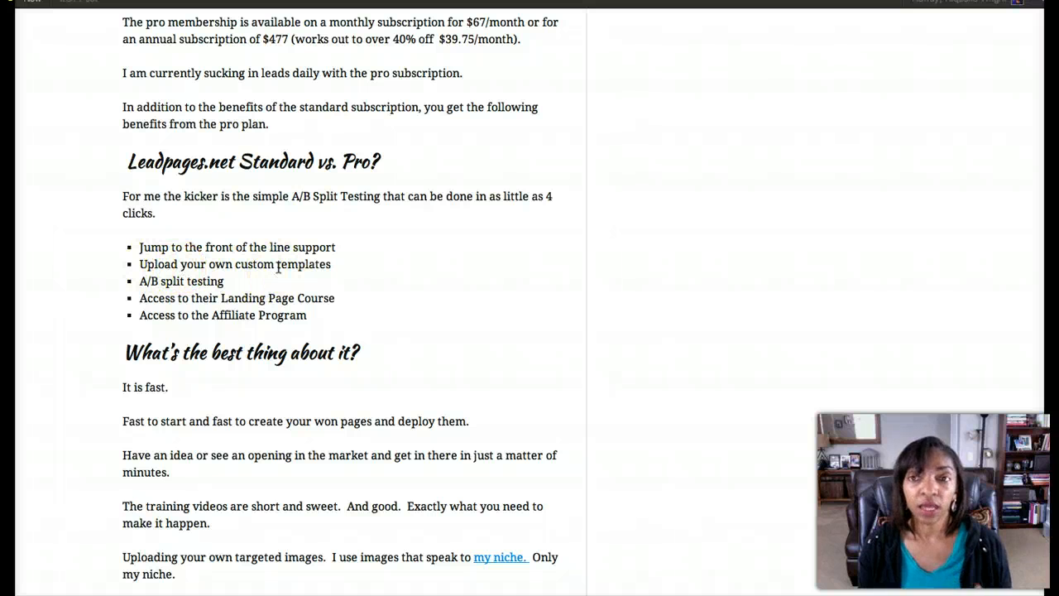
pyautogui.scroll(-2, 335, 268)
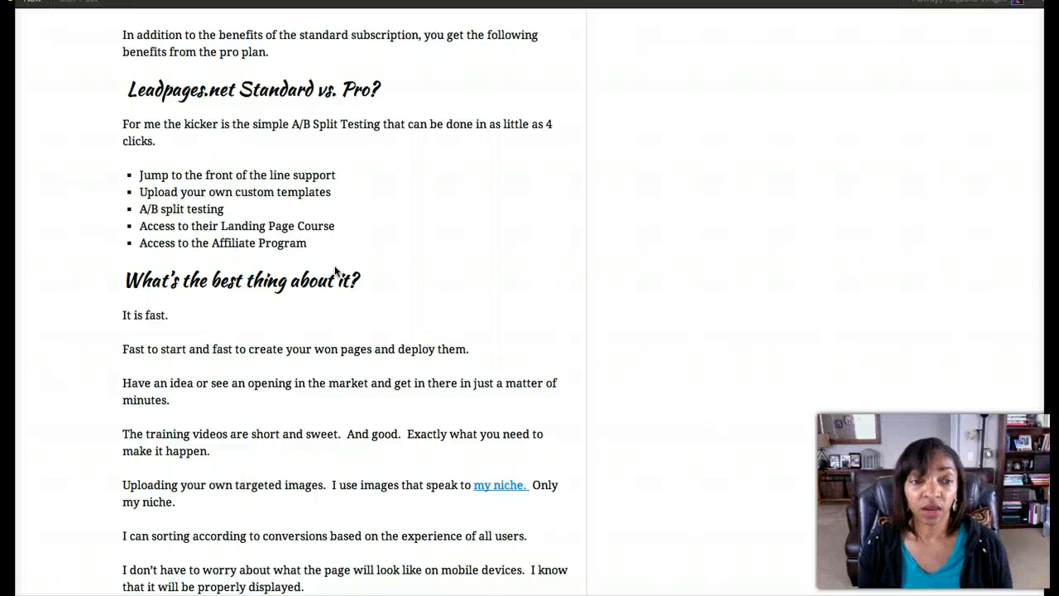
# Read the "What's the best thing about it?" and "What could they improve?" sections, continuing to the types of pages list
pyautogui.scroll(-1, 335, 268)
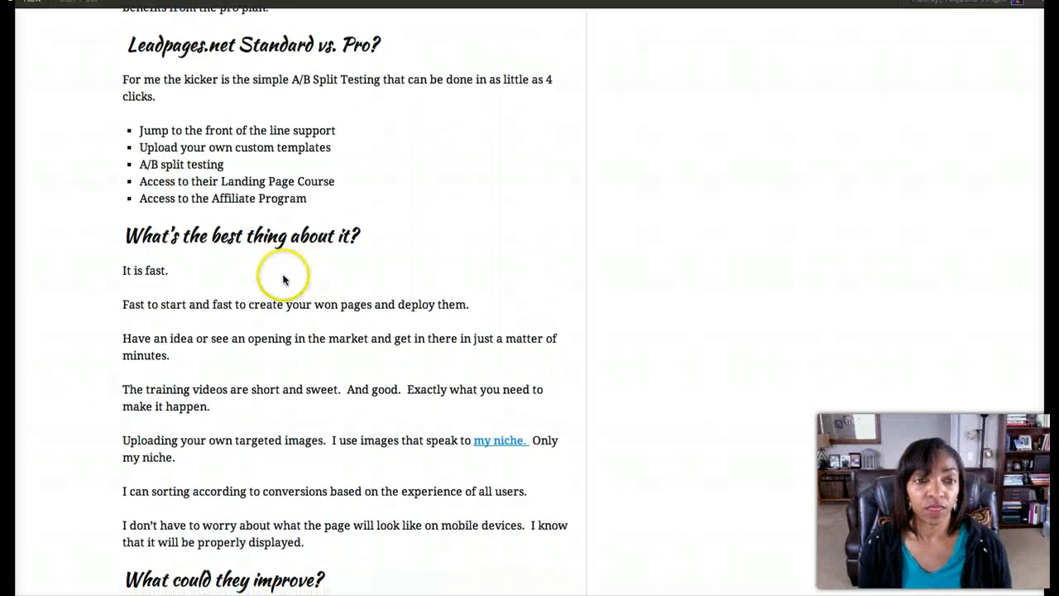
pyautogui.scroll(-2, 284, 276)
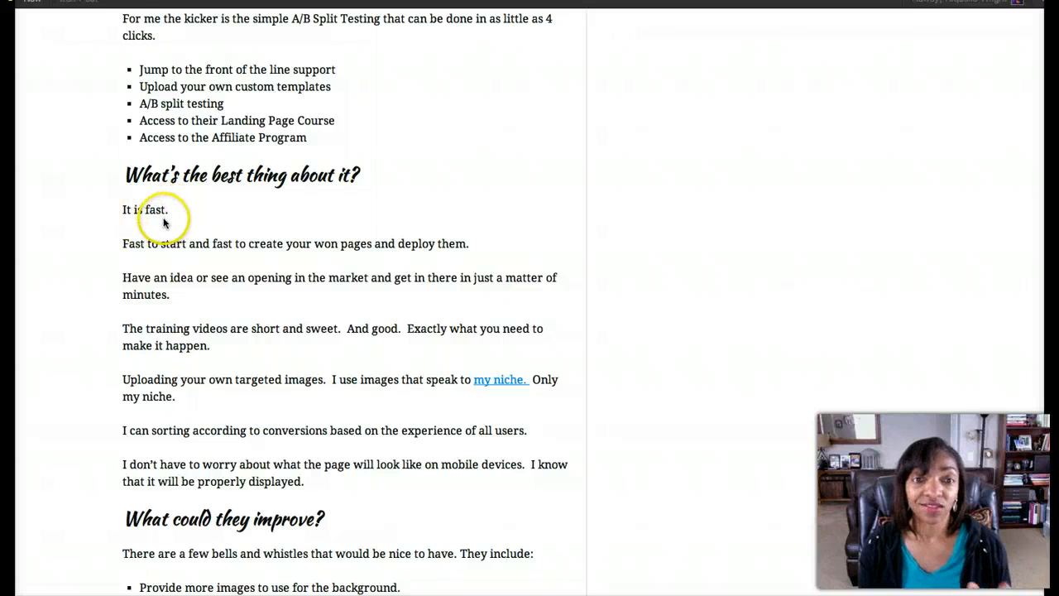
pyautogui.scroll(-3, 174, 222)
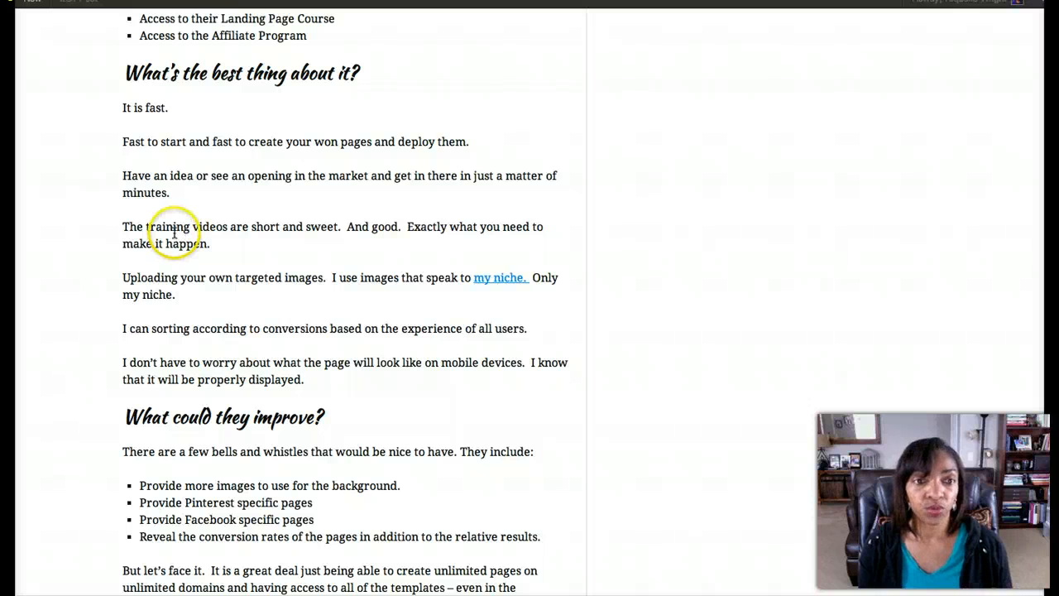
pyautogui.scroll(-2, 174, 234)
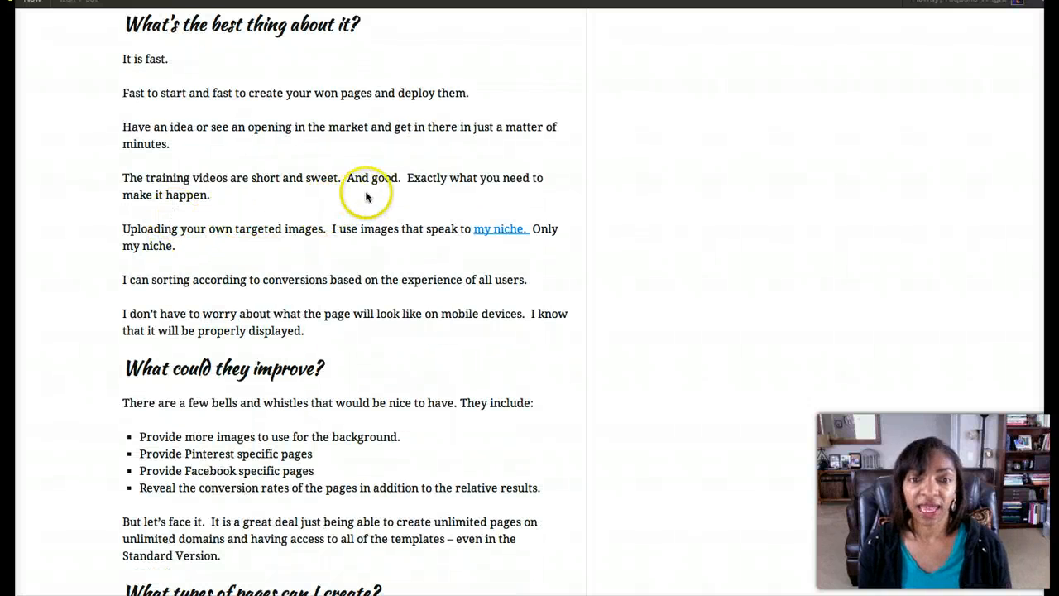
pyautogui.scroll(-2, 369, 195)
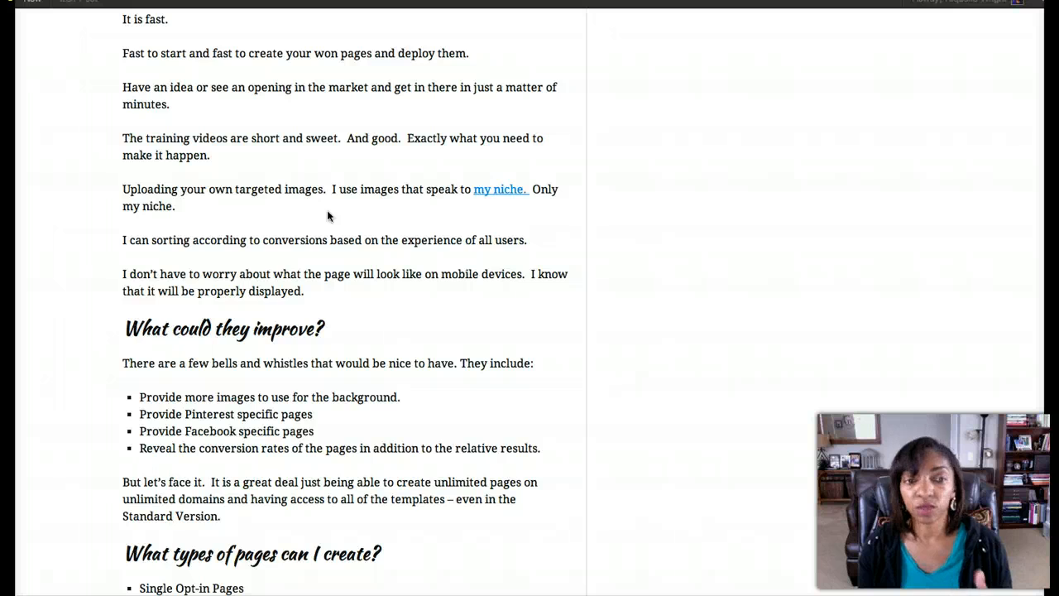
pyautogui.scroll(-2, 327, 216)
pyautogui.scroll(-3, 270, 252)
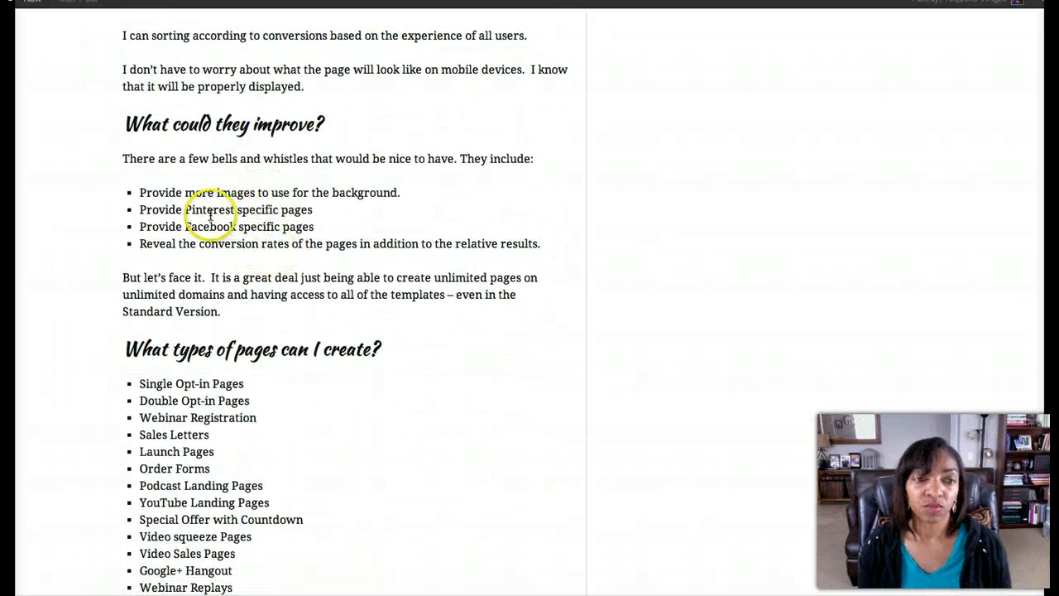
pyautogui.scroll(-2, 211, 217)
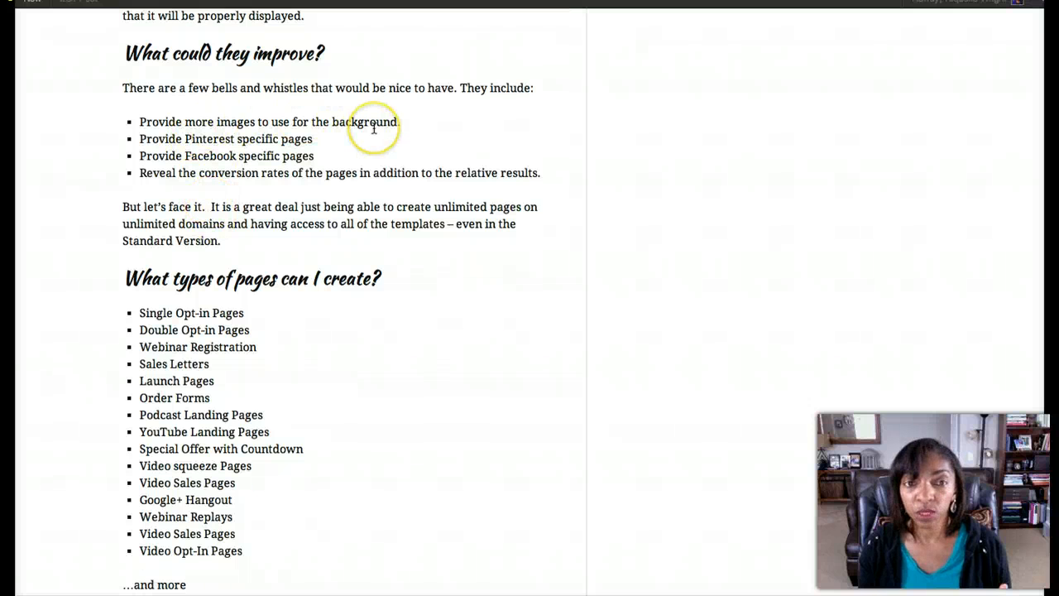